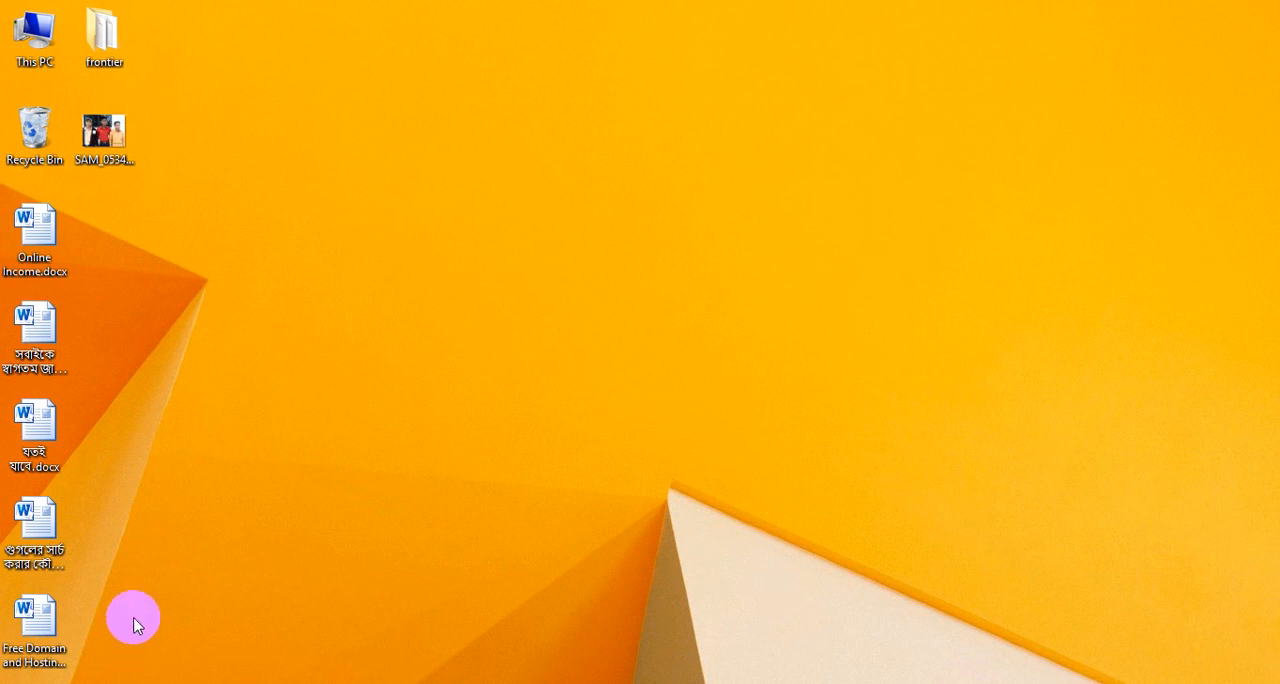
# - Launch Adobe Photoshop 7.0
pyautogui.moveTo(122, 682)
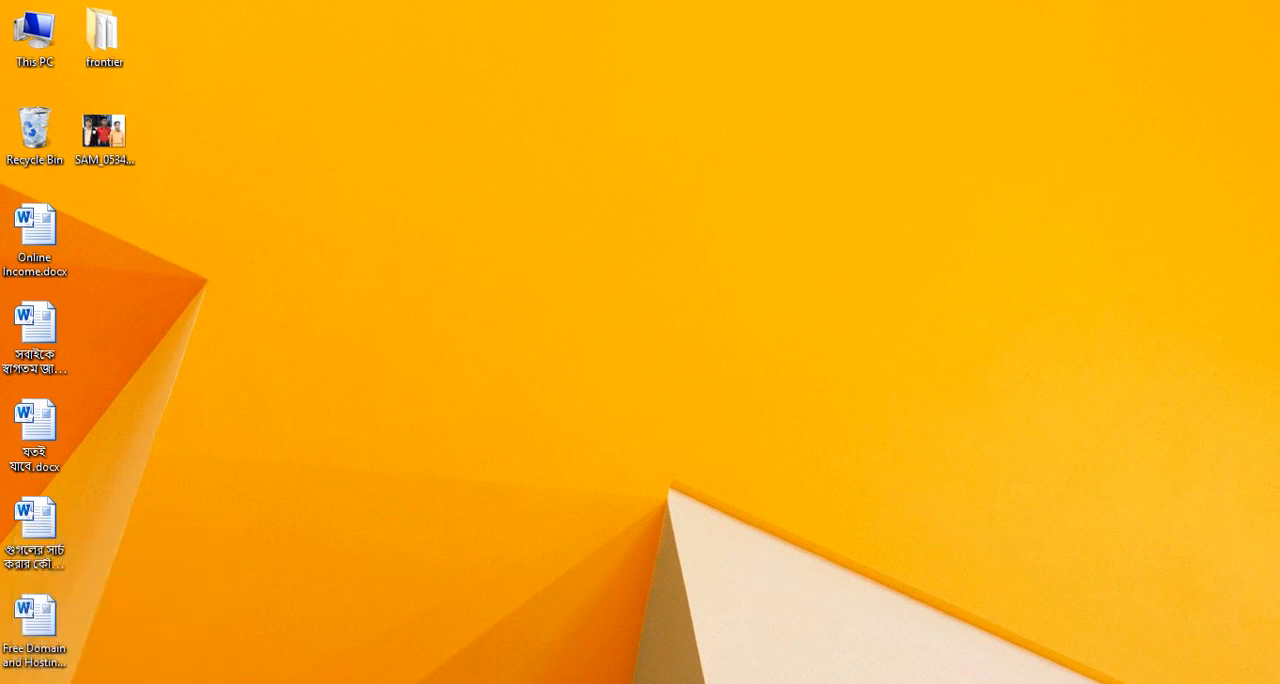
pyautogui.click(22, 682)
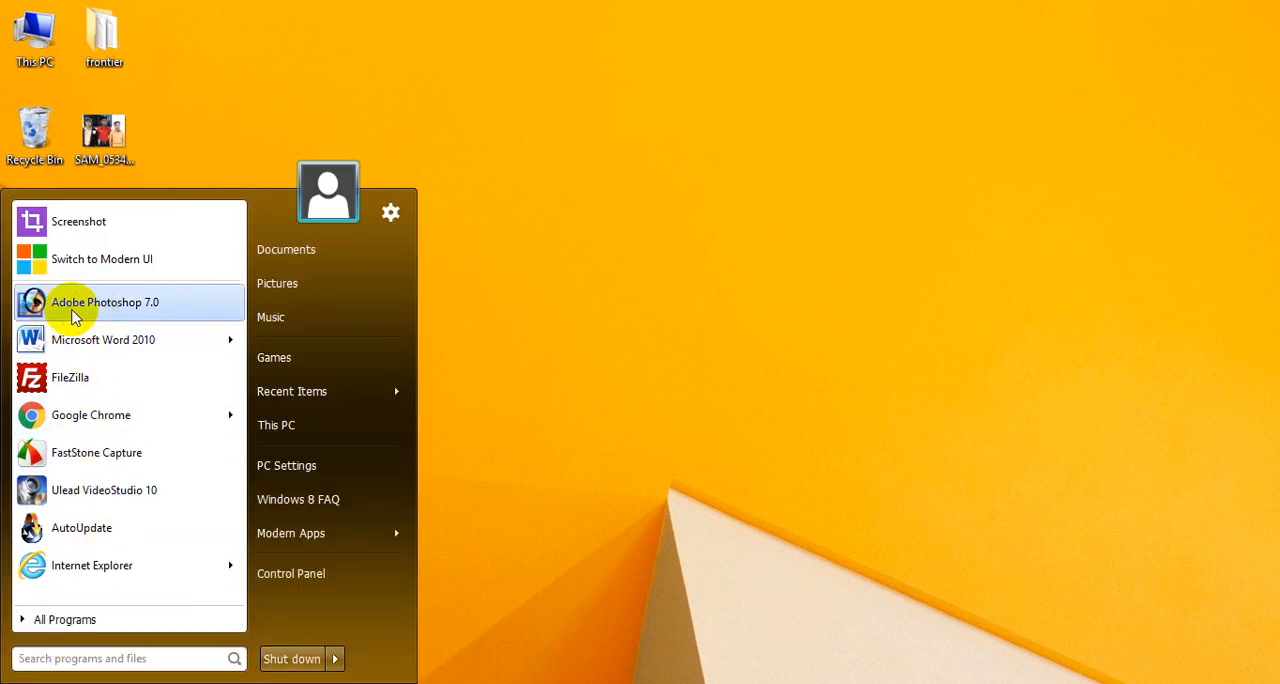
pyautogui.click(112, 309)
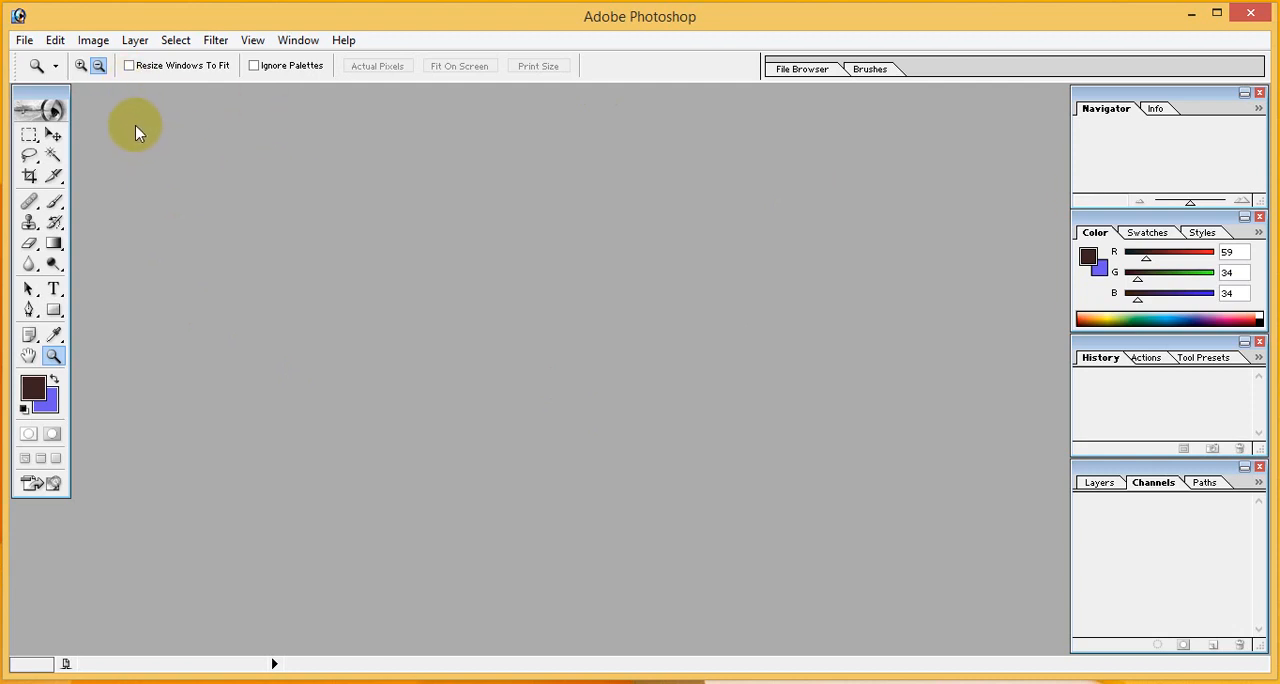
# - Open SAM_05345.jpg from the desktop and maximize its image window
pyautogui.click(25, 42)
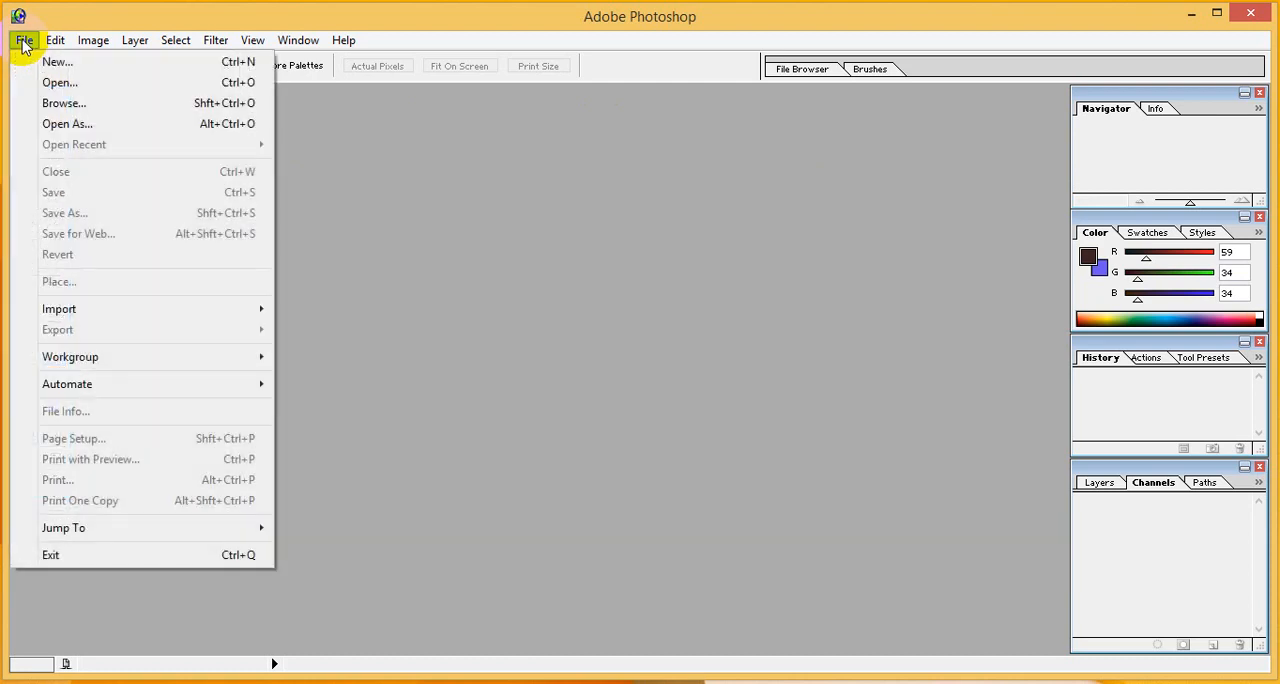
pyautogui.click(55, 84)
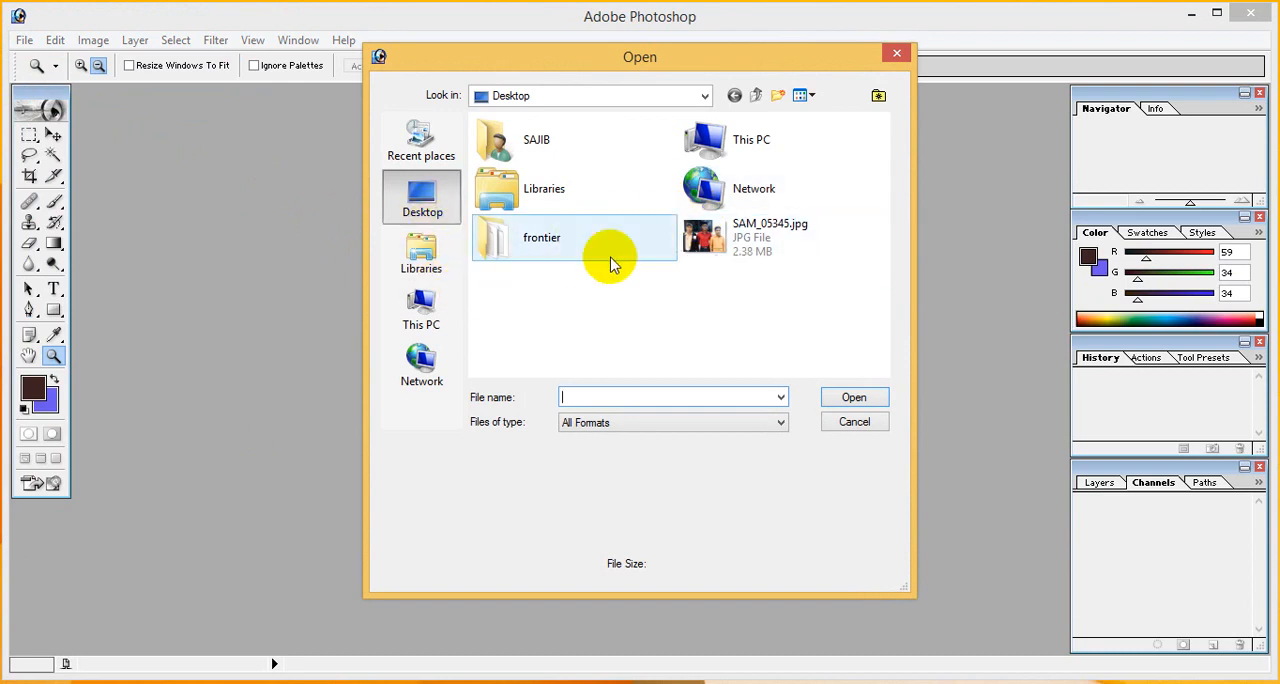
pyautogui.click(748, 235)
pyautogui.doubleClick(735, 243)
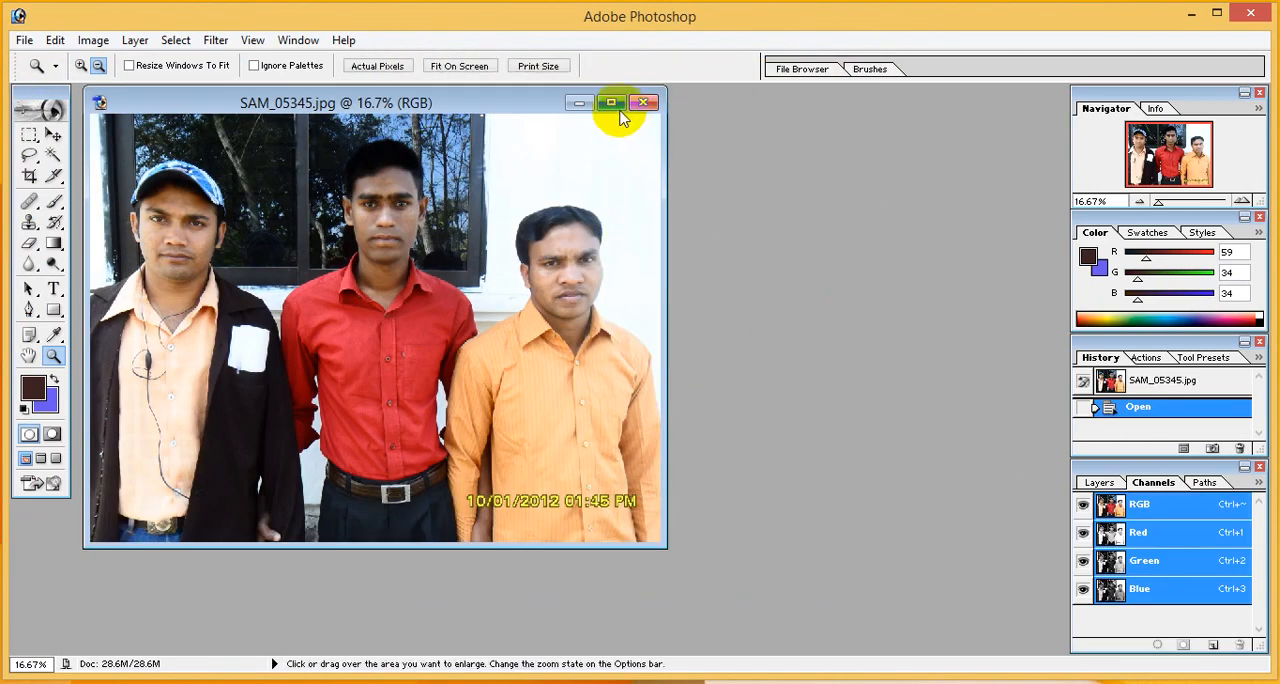
pyautogui.click(624, 104)
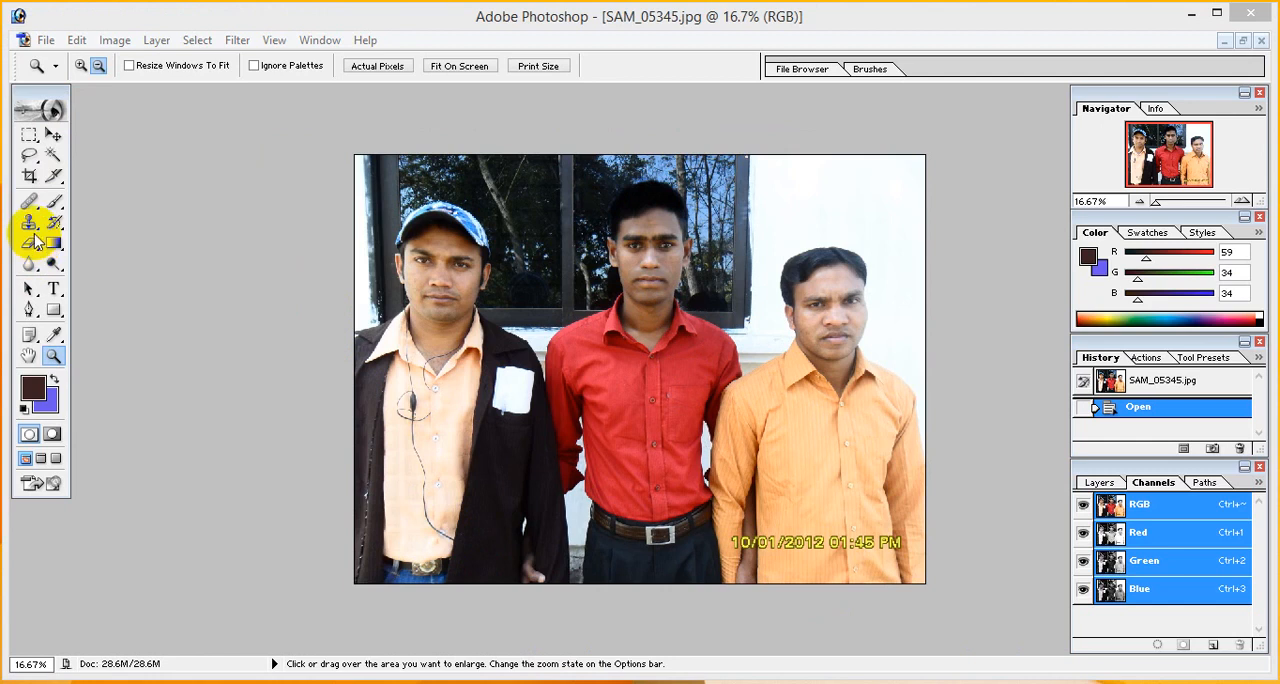
# - Set the Crop tool's target size to 30 mm wide and 40 mm high
pyautogui.click(29, 177)
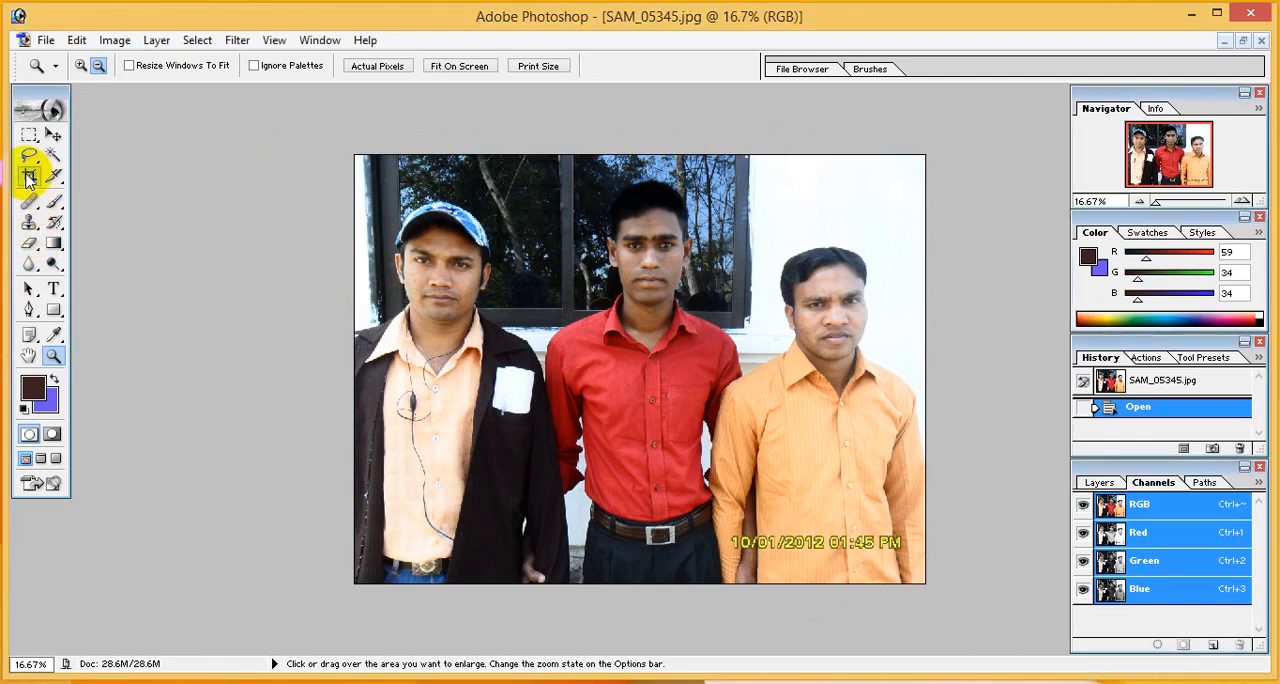
pyautogui.click(29, 177)
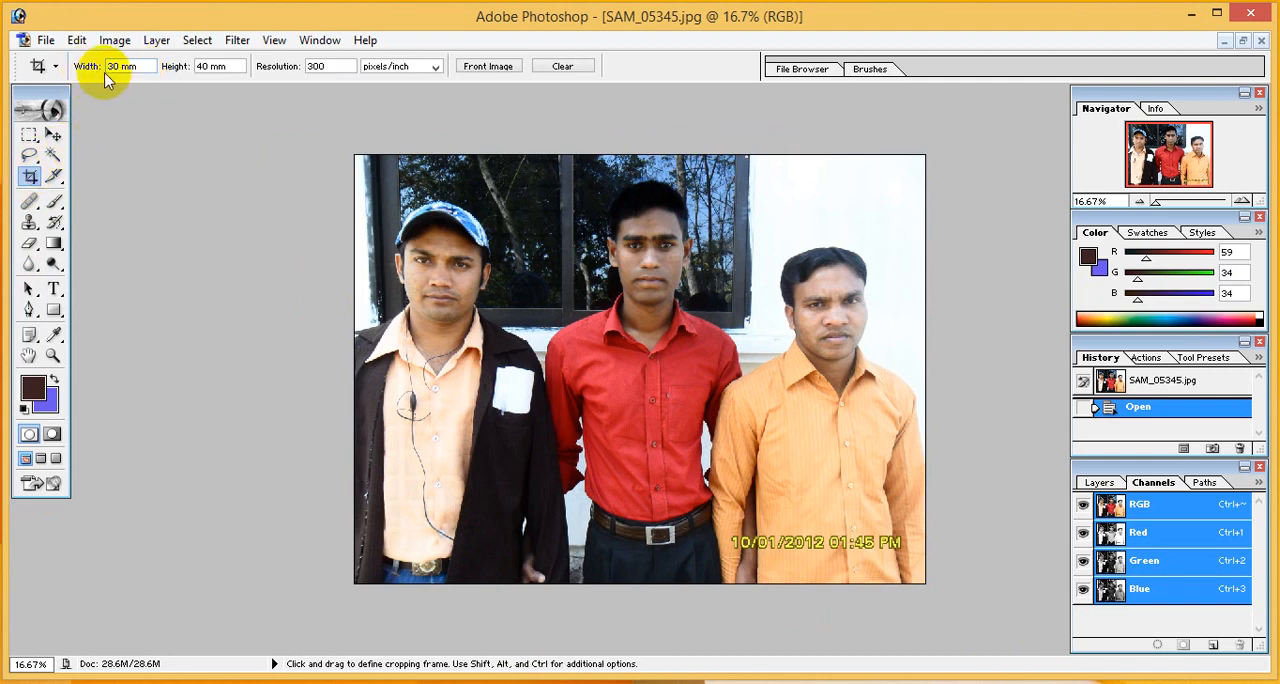
pyautogui.moveTo(136, 66); pyautogui.dragTo(100, 66)
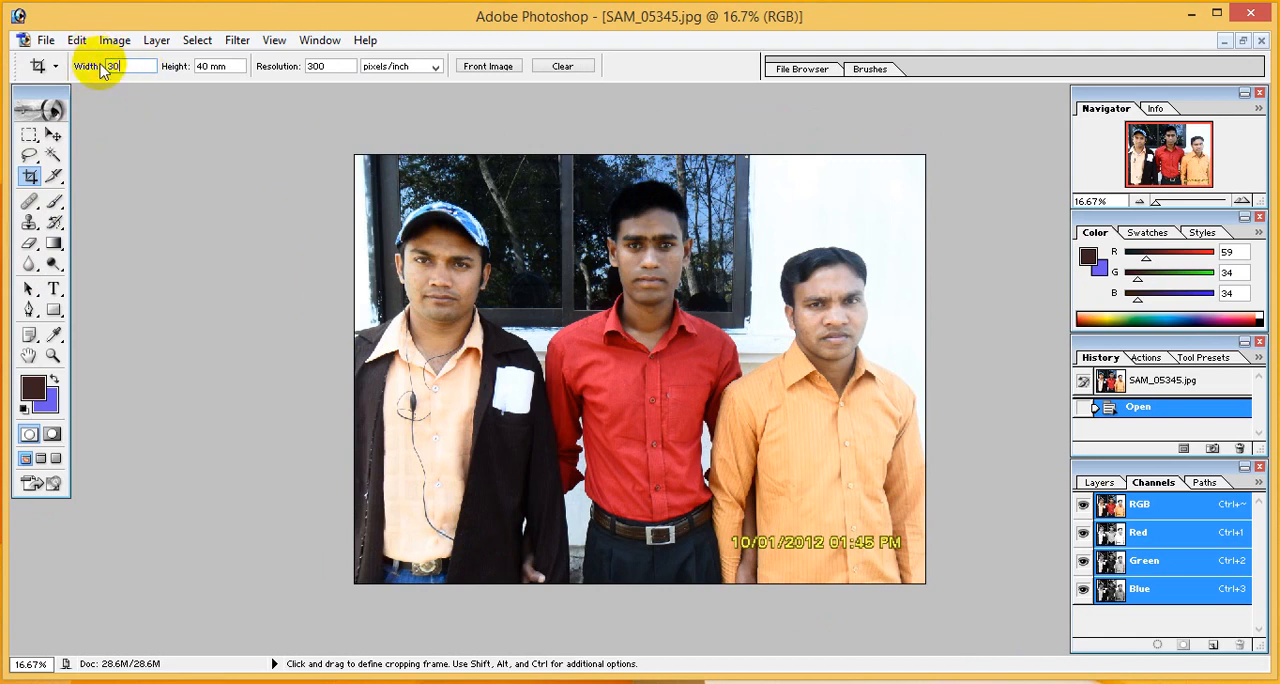
pyautogui.write('30mm')
pyautogui.press('Tab')
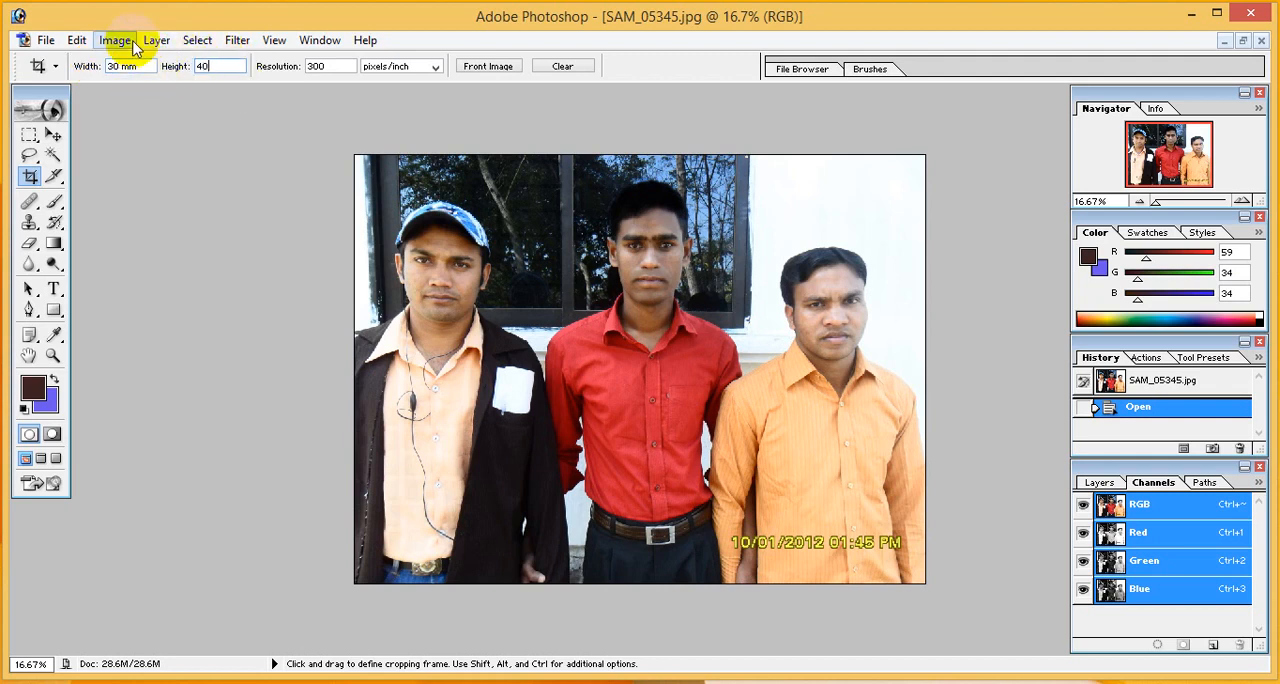
pyautogui.write('40mm')
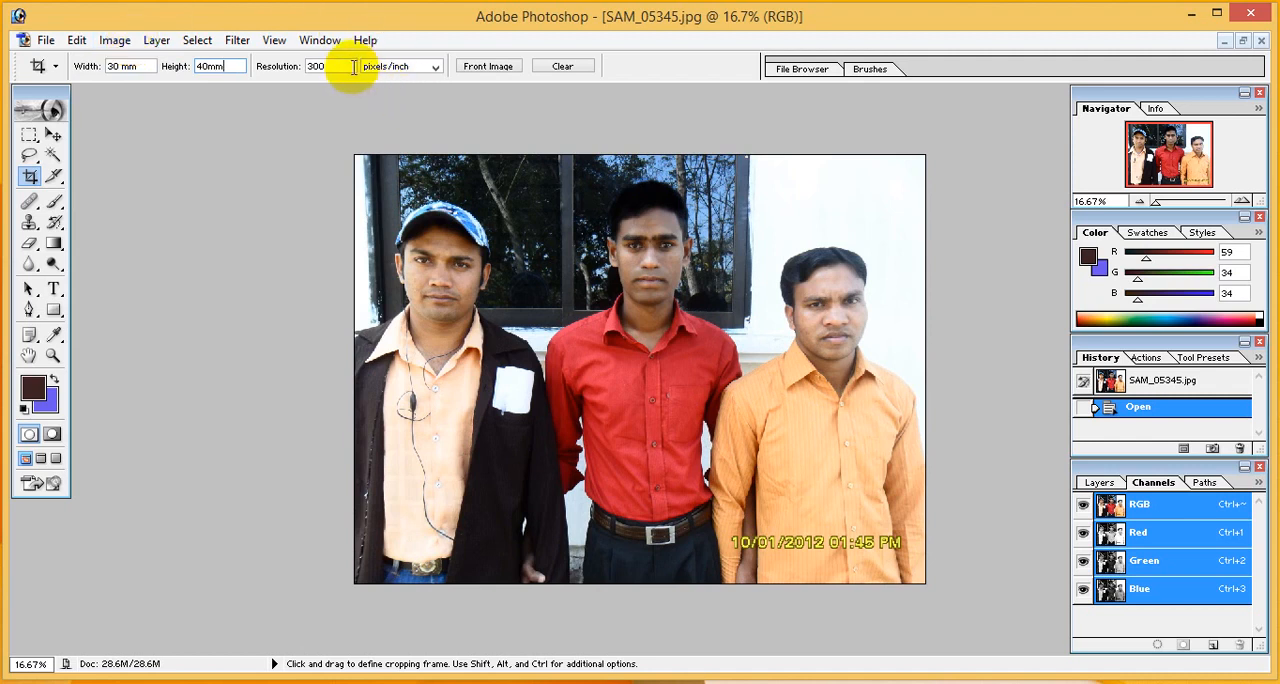
pyautogui.press('Tab')
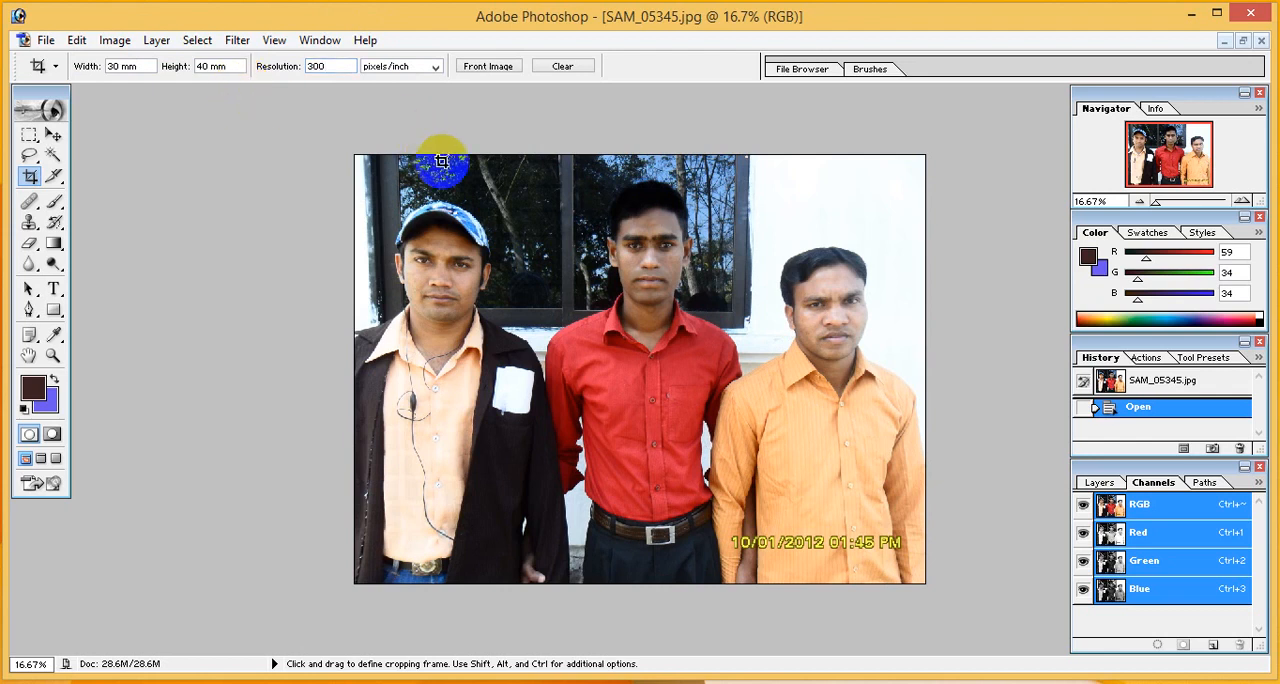
# - Crop the photo to the head and shoulders of the middle man in the red shirt
pyautogui.moveTo(500, 172); pyautogui.dragTo(700, 351)
pyautogui.moveTo(559, 236); pyautogui.dragTo(641, 238)
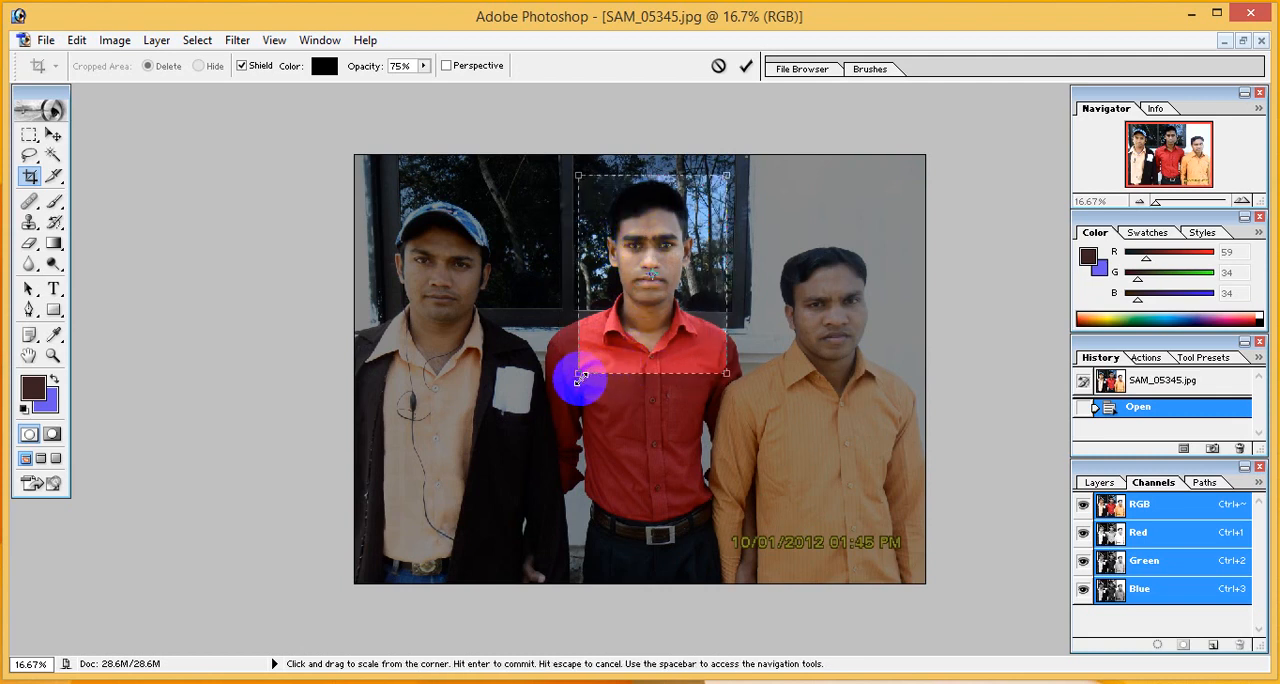
pyautogui.moveTo(578, 373); pyautogui.dragTo(569, 383)
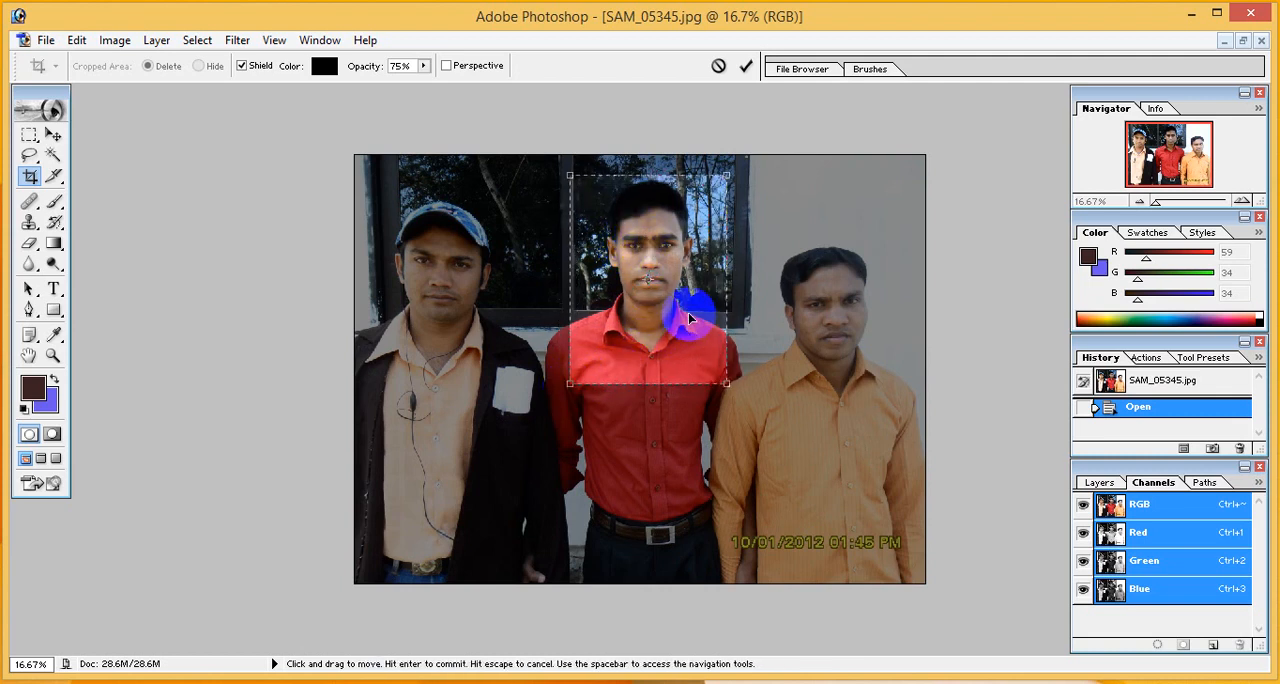
pyautogui.moveTo(690, 321); pyautogui.dragTo(687, 322)
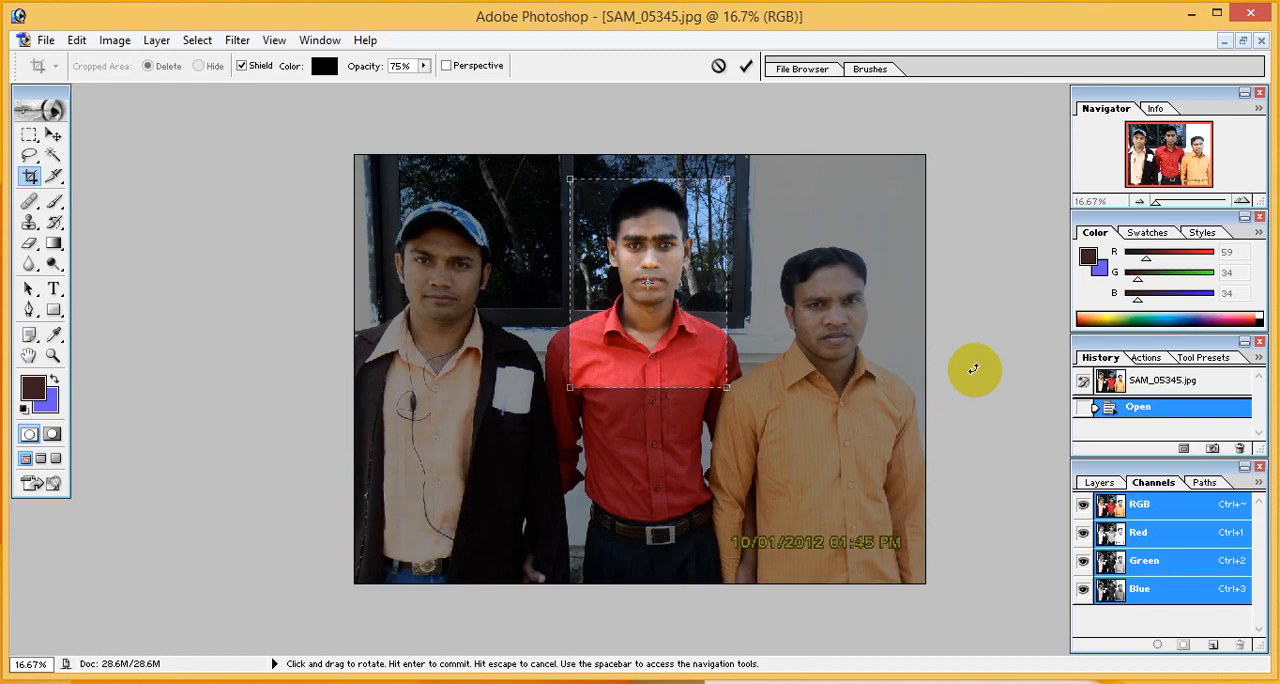
pyautogui.press('Return')
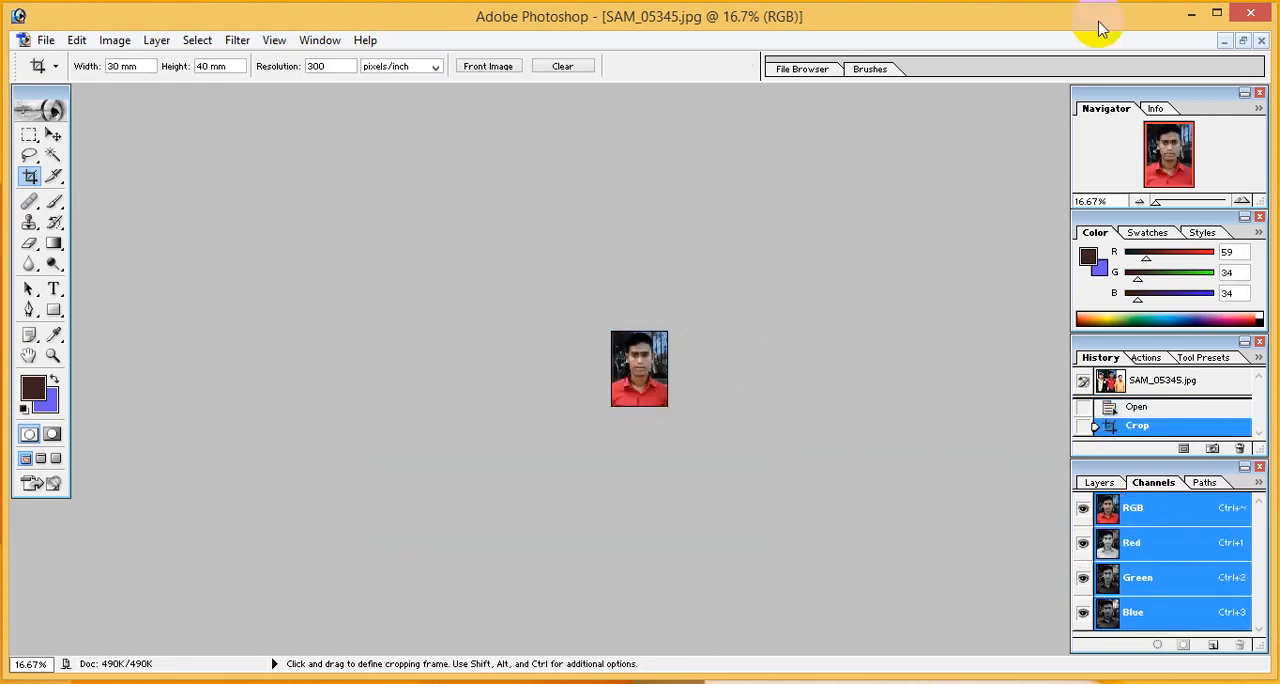
# - Brighten the cropped portrait with Curves by raising the midtones of the RGB channel
pyautogui.moveTo(1158, 204); pyautogui.dragTo(1185, 208)
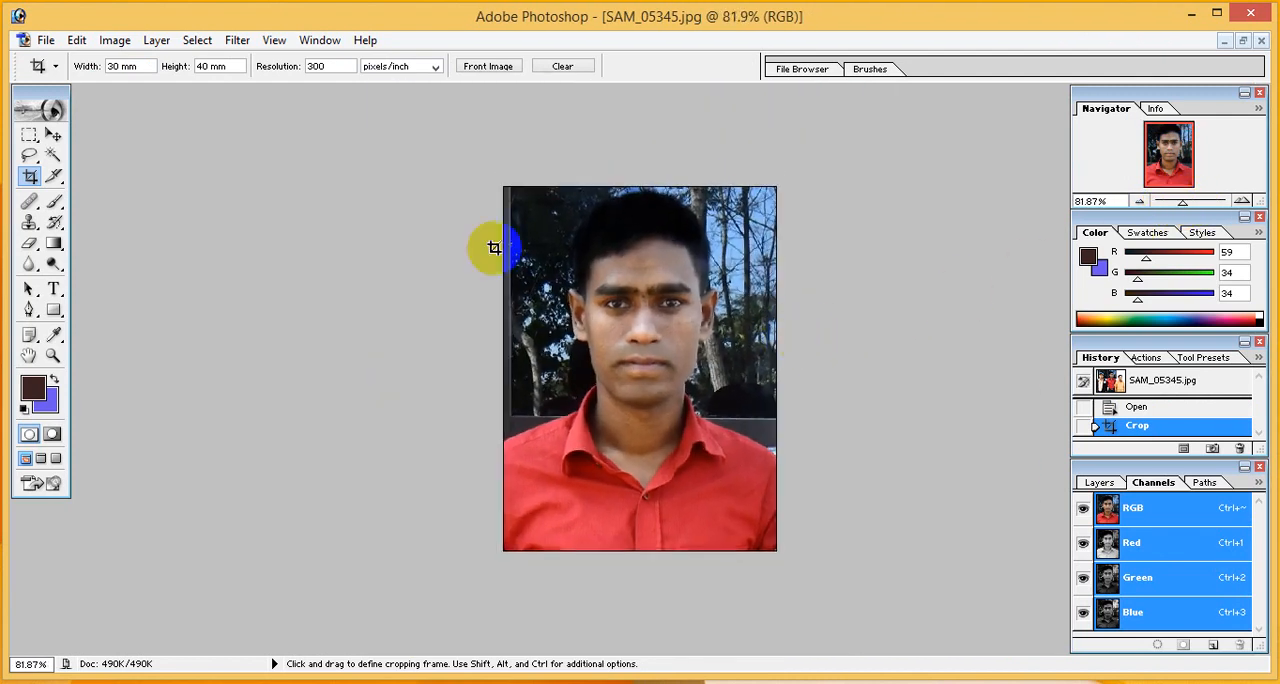
pyautogui.click(52, 355)
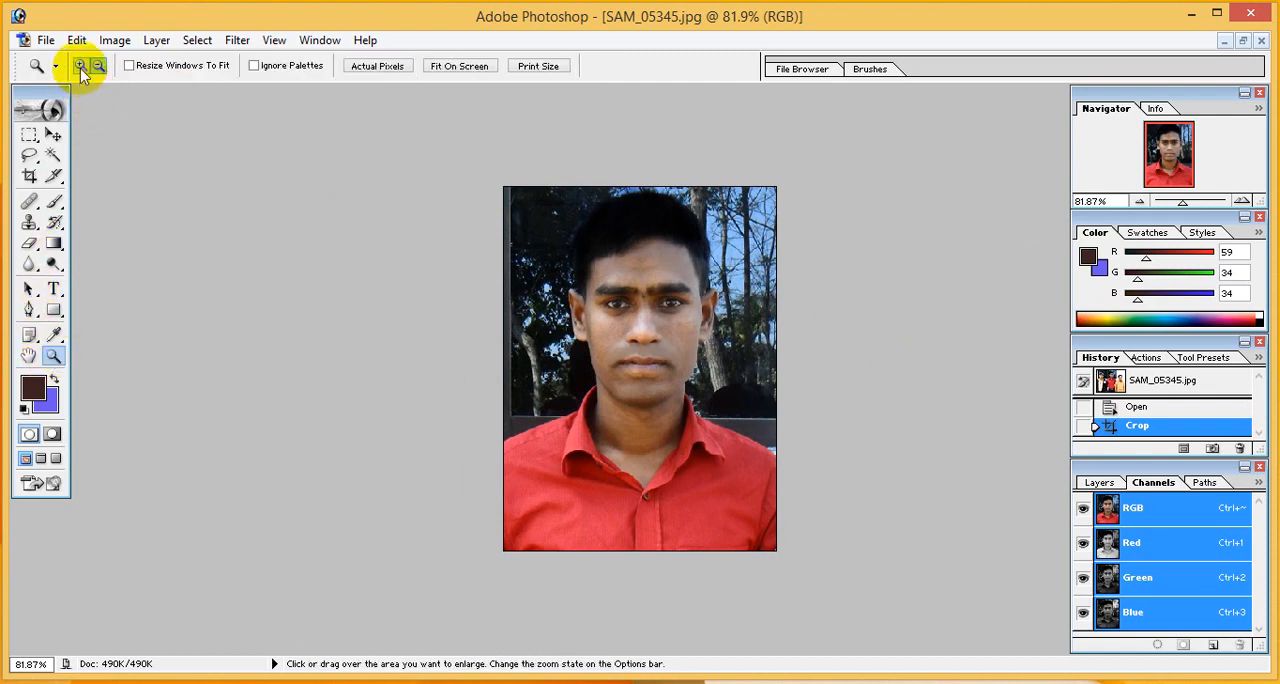
pyautogui.click(334, 235)
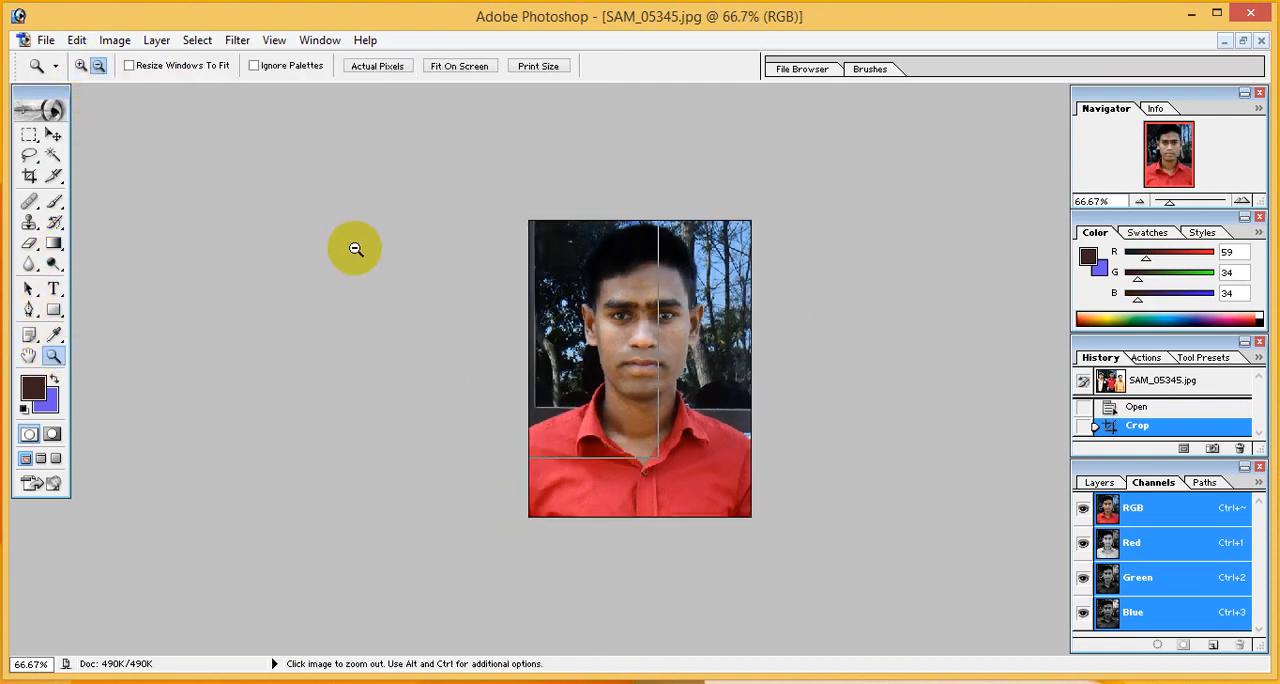
pyautogui.click(354, 249)
pyautogui.click(80, 66)
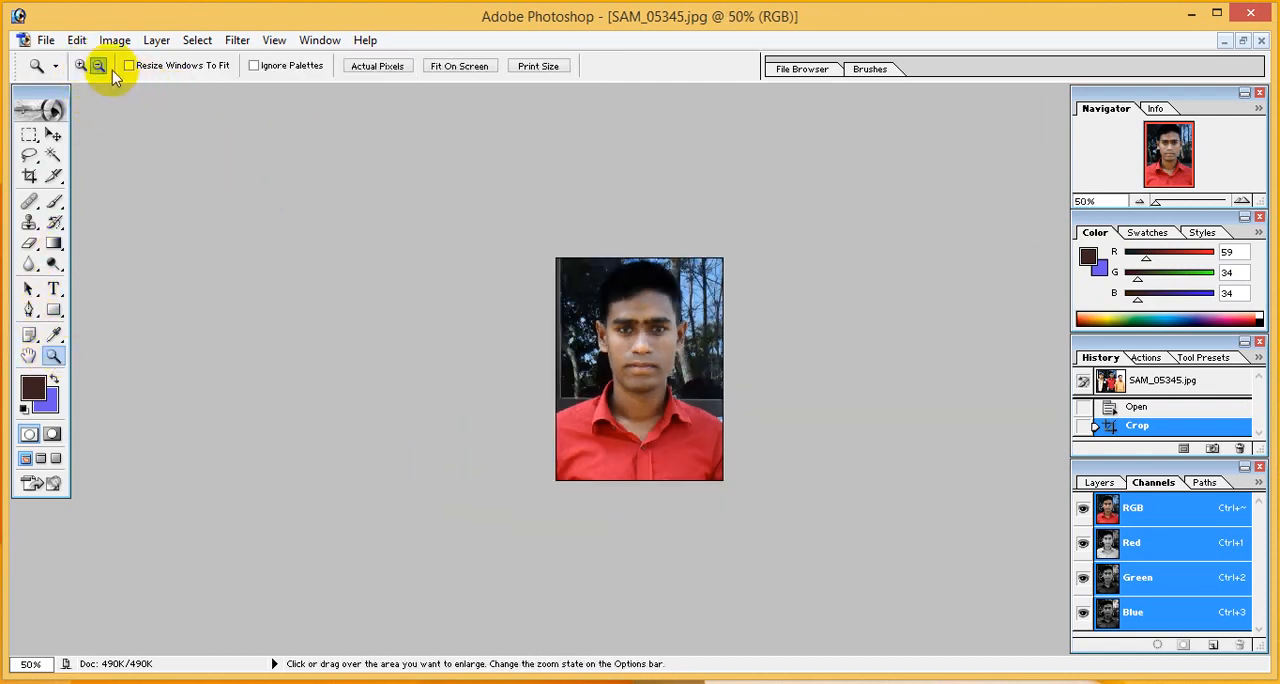
pyautogui.click(520, 294)
pyautogui.click(532, 295)
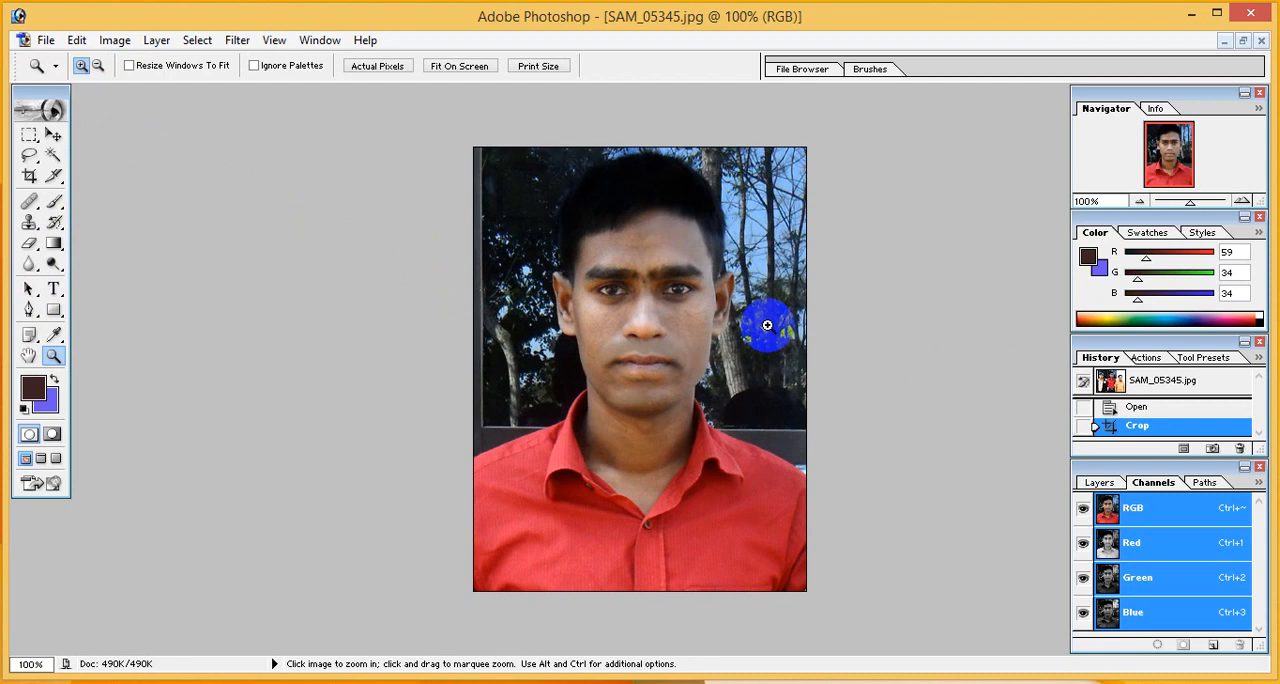
pyautogui.hotkey('ctrl', 'm')
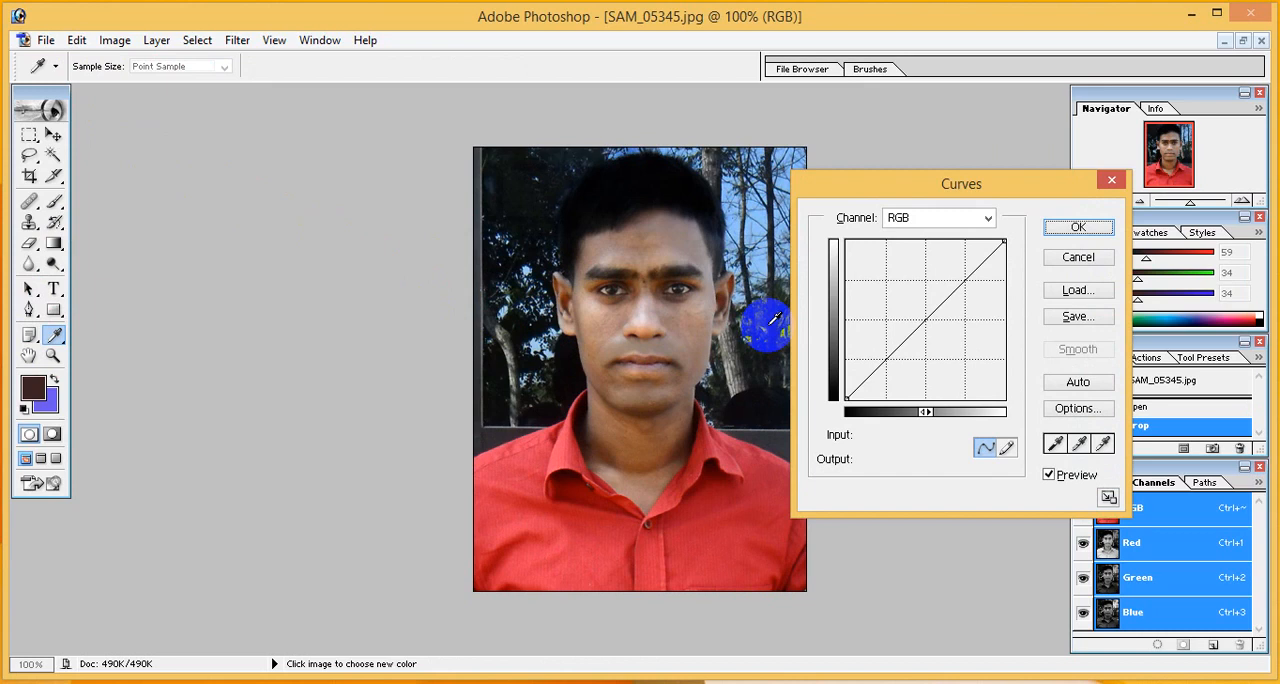
pyautogui.moveTo(923, 315); pyautogui.dragTo(903, 302)
pyautogui.click(1076, 227)
pyautogui.press('z')
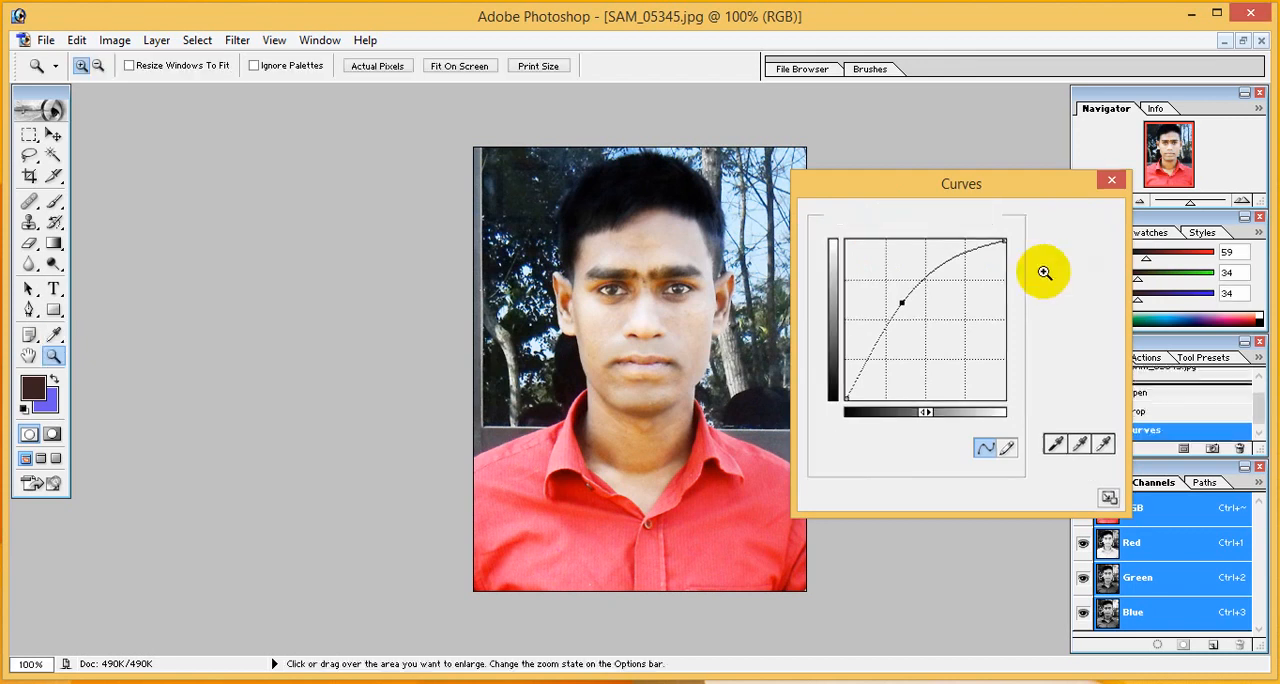
# - Adjust the portrait with Hue/Saturation, using hue -4, saturation -12 and lightness +5
pyautogui.press('ctrl')
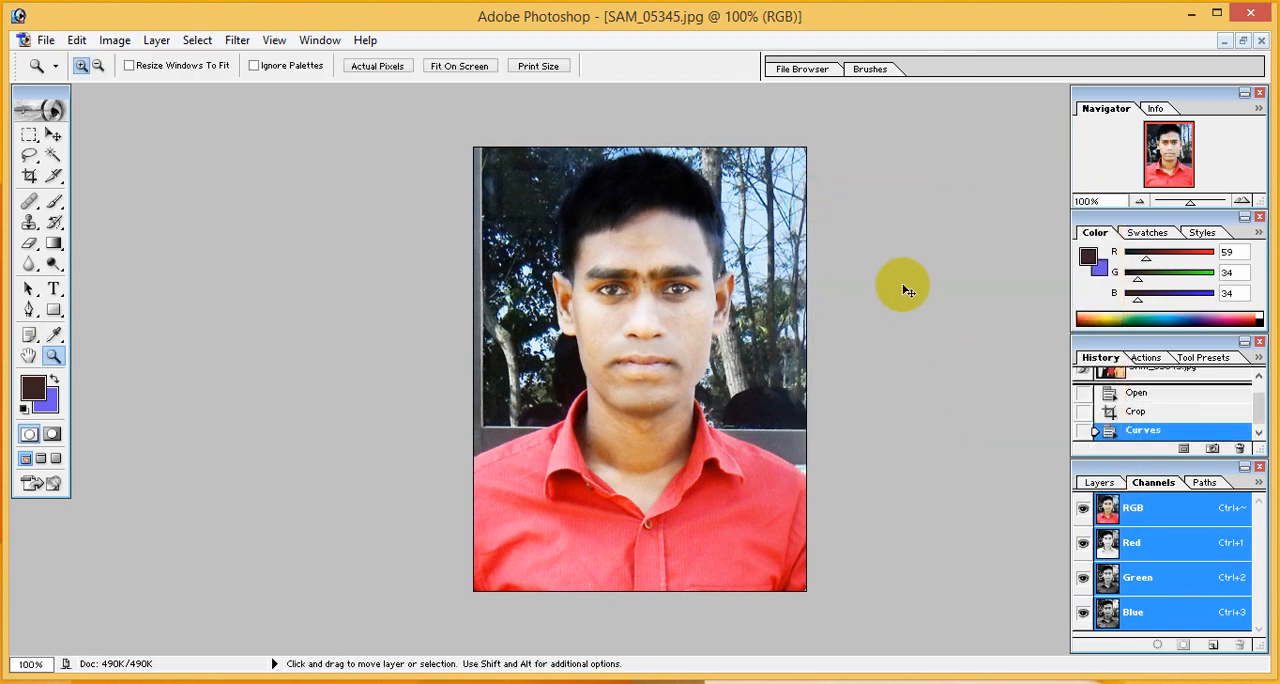
pyautogui.hotkey('ctrl', 'u')
pyautogui.moveTo(947, 421); pyautogui.dragTo(942, 505)
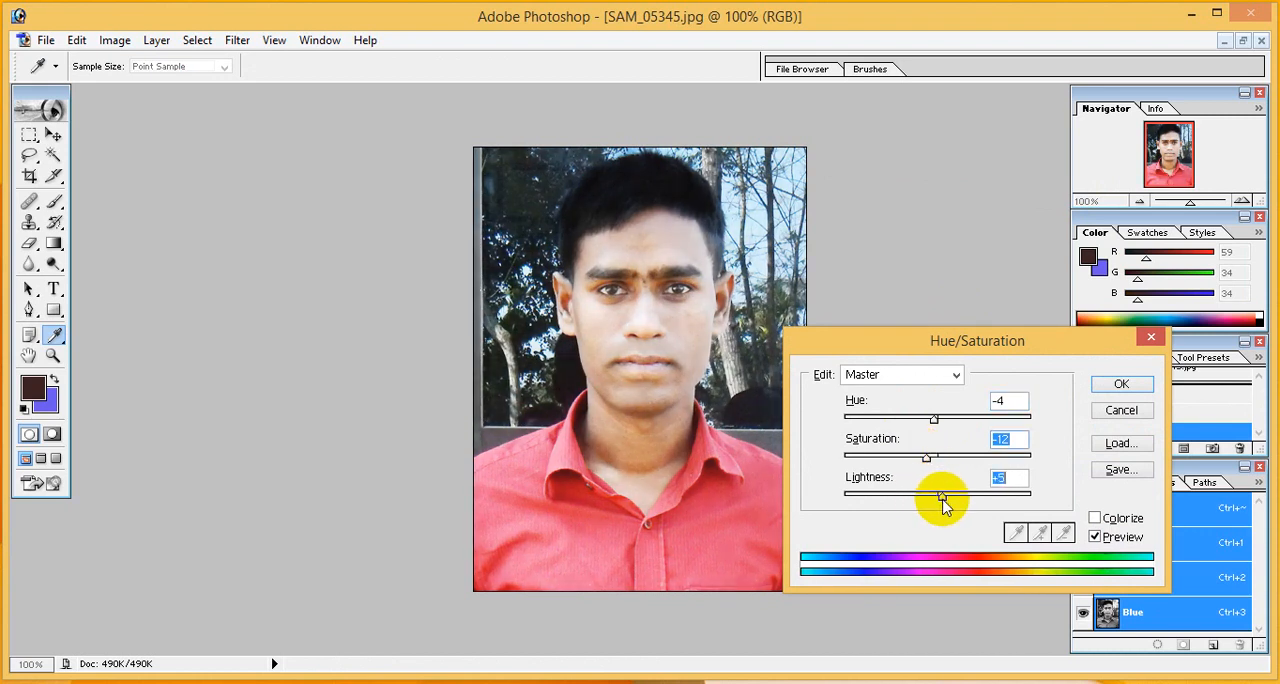
pyautogui.click(1121, 384)
pyautogui.press('z')
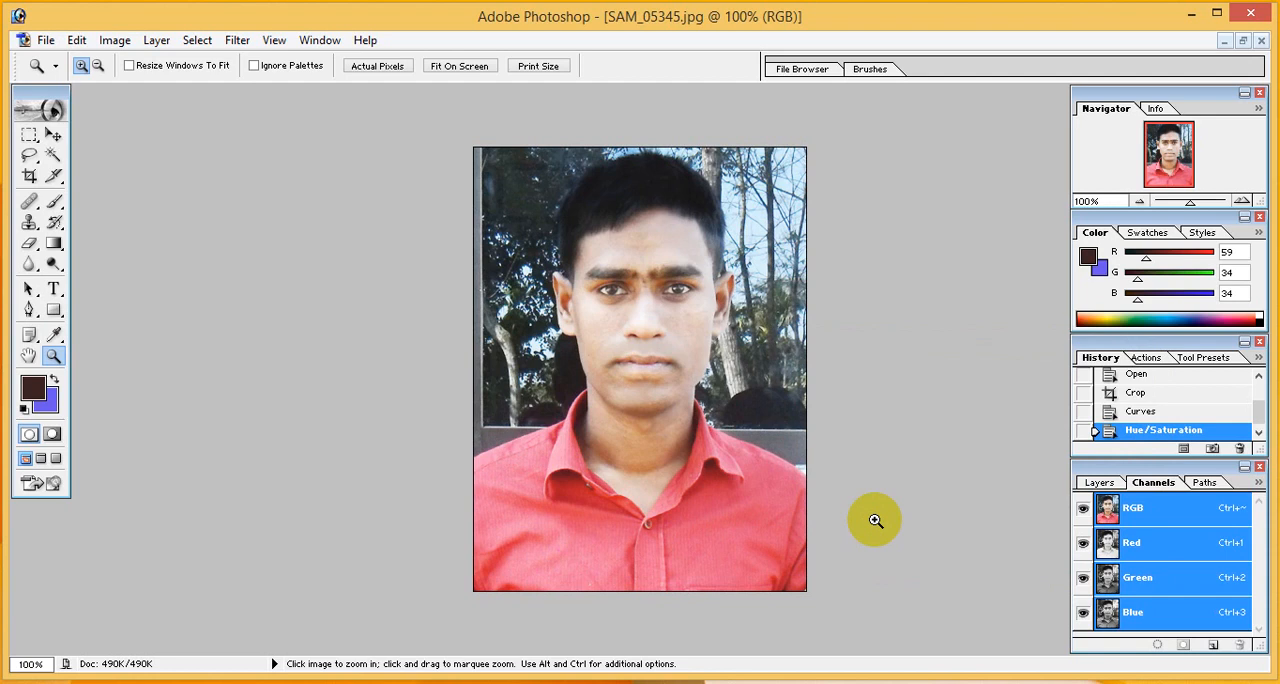
pyautogui.hotkey('ctrl', 'l')
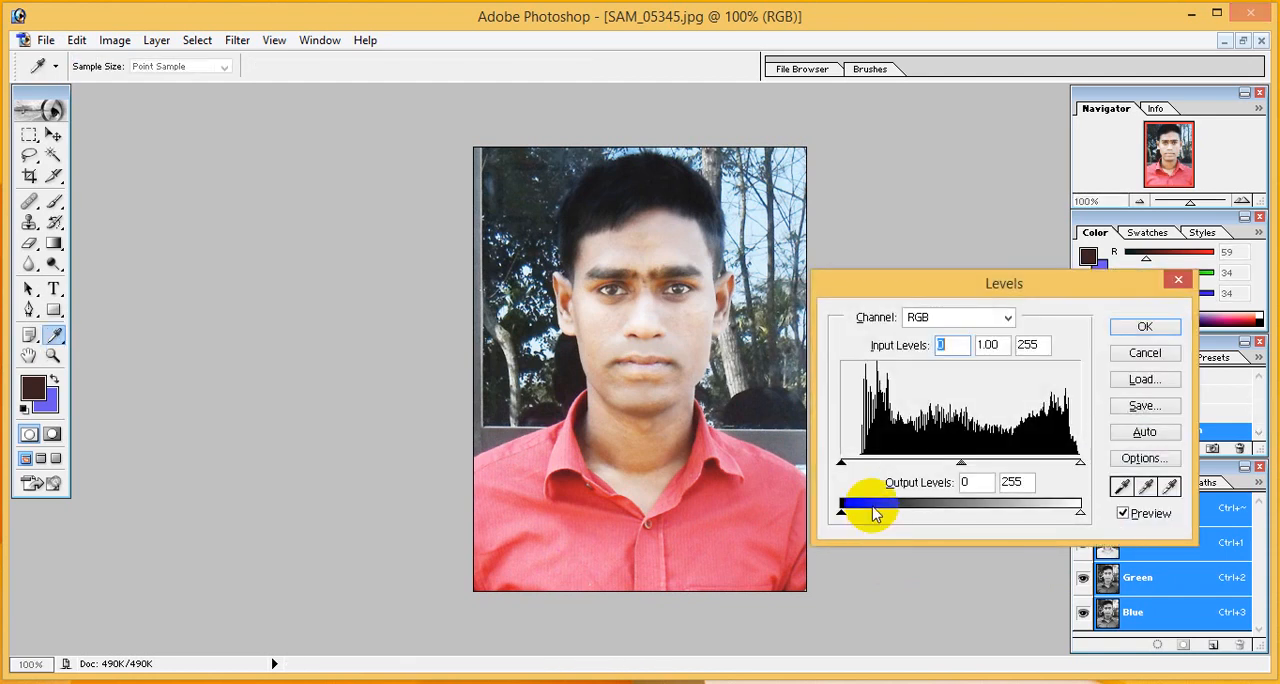
pyautogui.moveTo(841, 516)
pyautogui.mouseDown()
pyautogui.moveTo(903, 517)
pyautogui.moveTo(841, 512)
pyautogui.mouseUp()
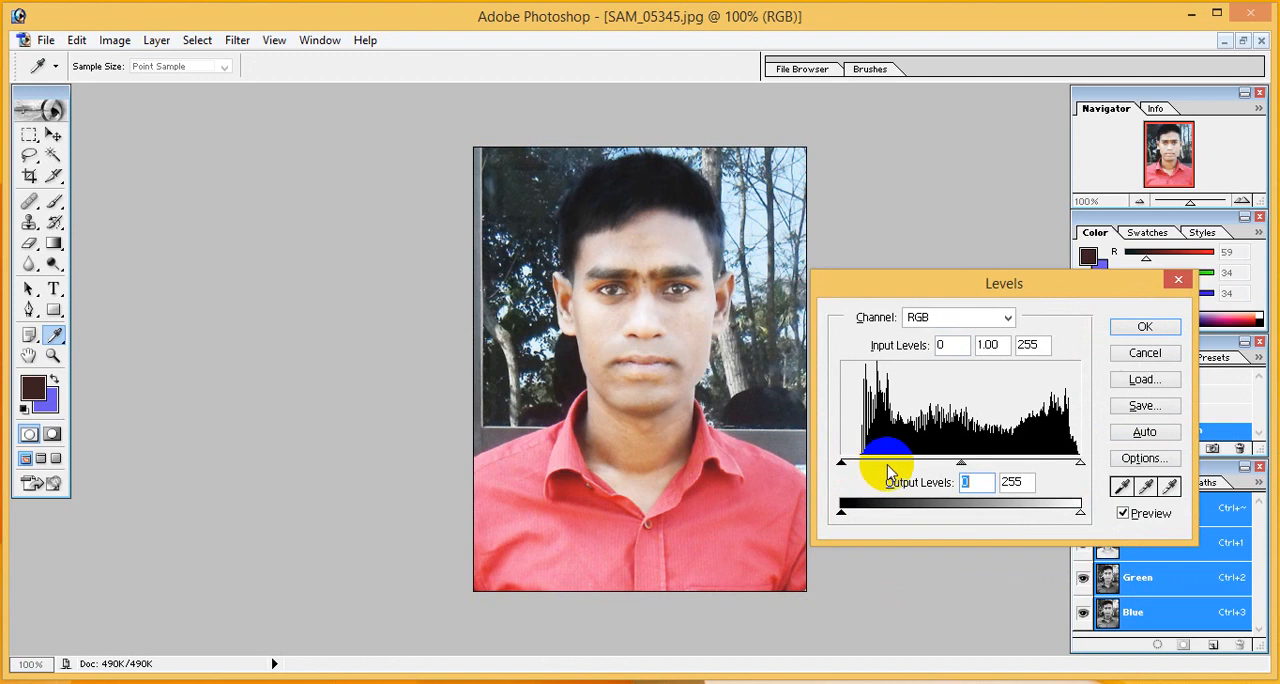
pyautogui.click(1139, 333)
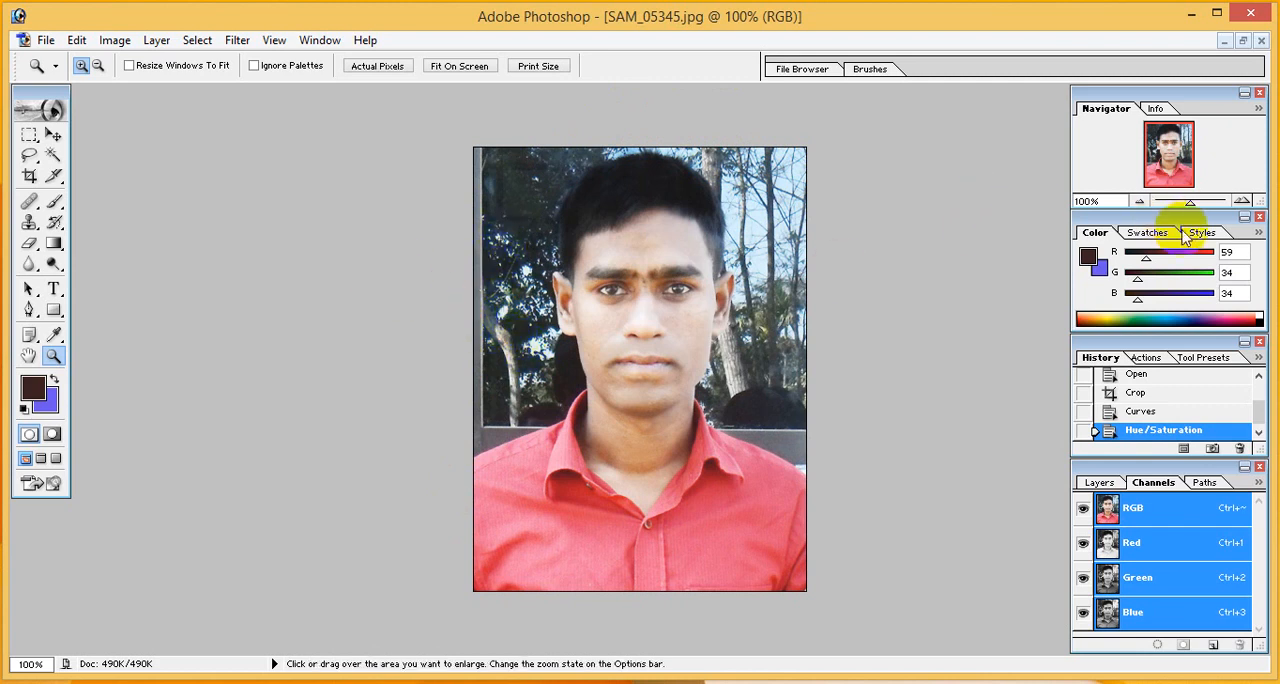
# - Start a Pen path at the photo's left edge and trace the shoulder and shirt collar up to the man's neck
pyautogui.moveTo(1189, 201); pyautogui.dragTo(1198, 207)
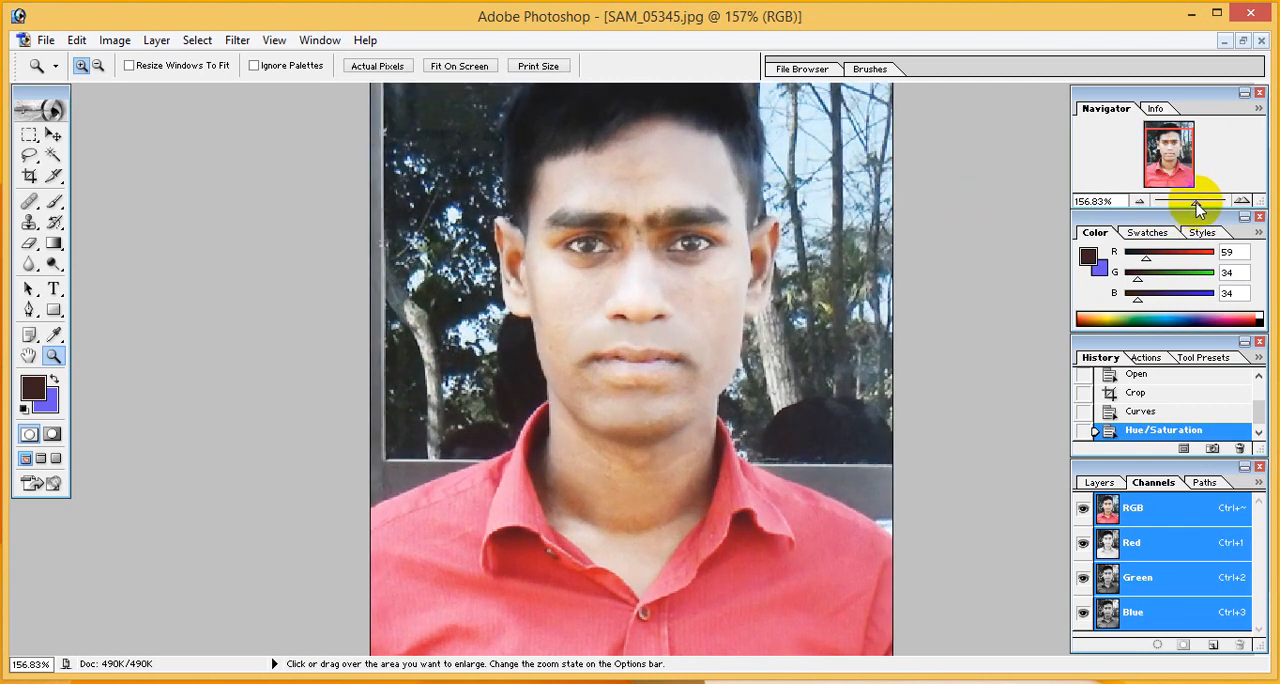
pyautogui.click(30, 311)
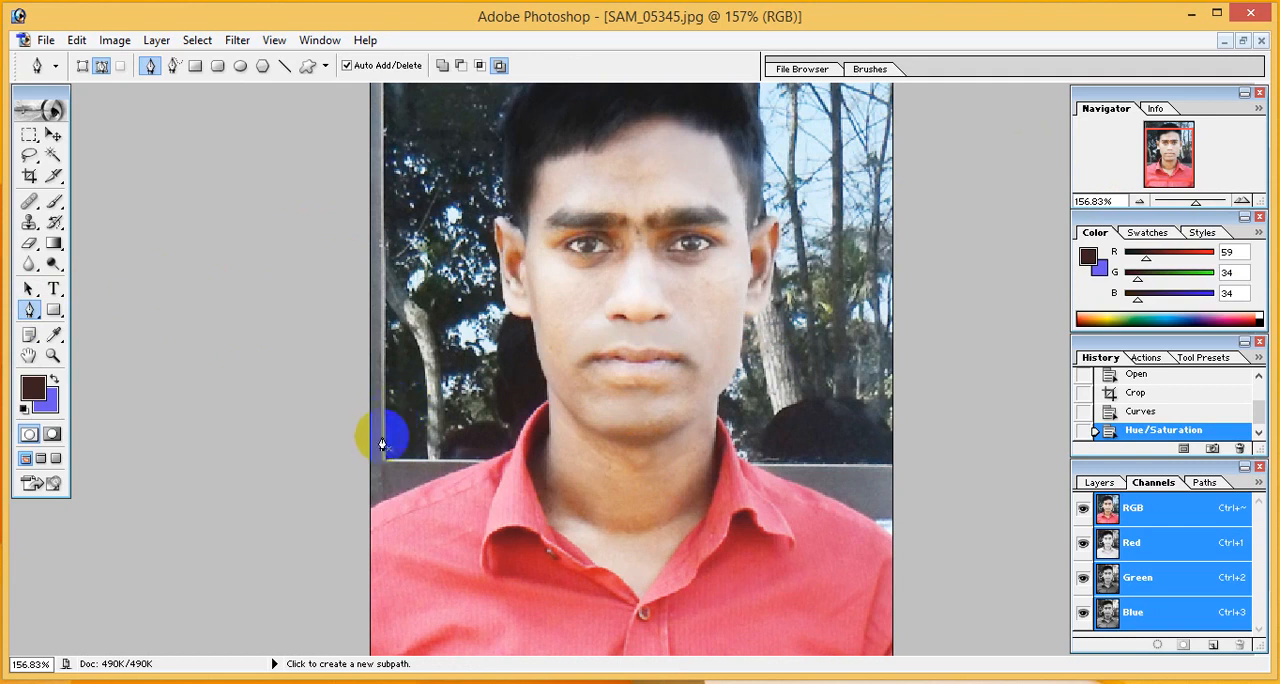
pyautogui.click(371, 509)
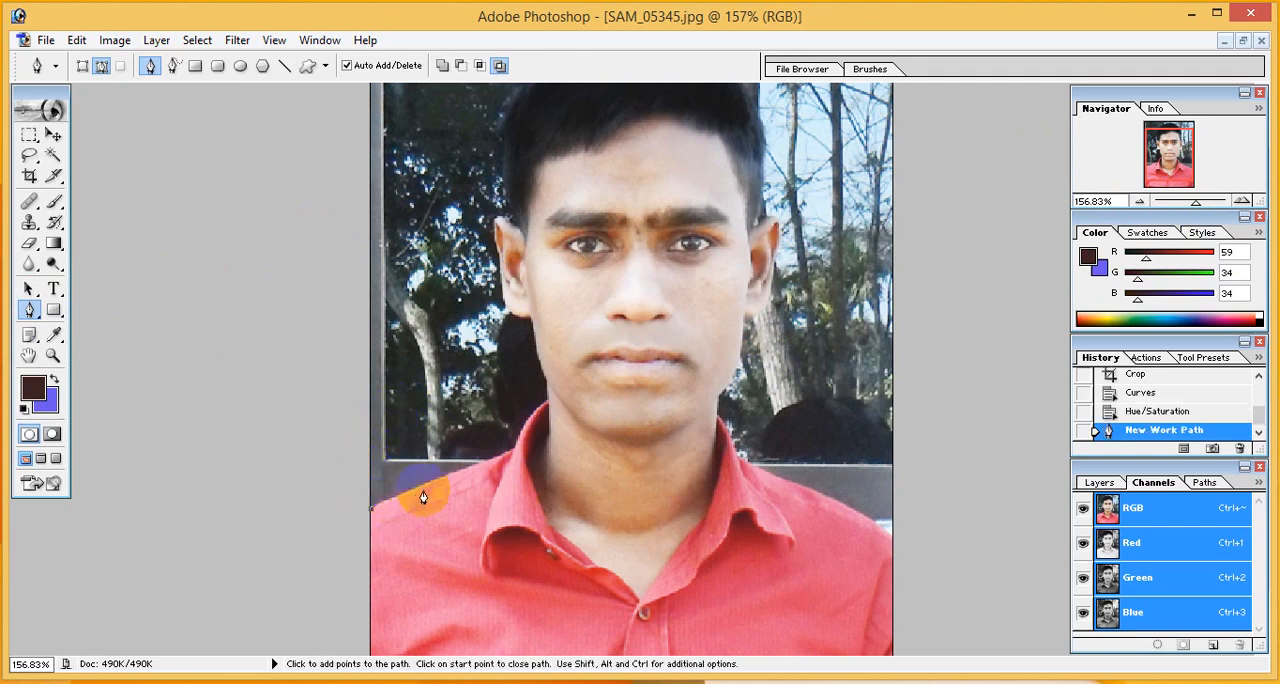
pyautogui.click(475, 468)
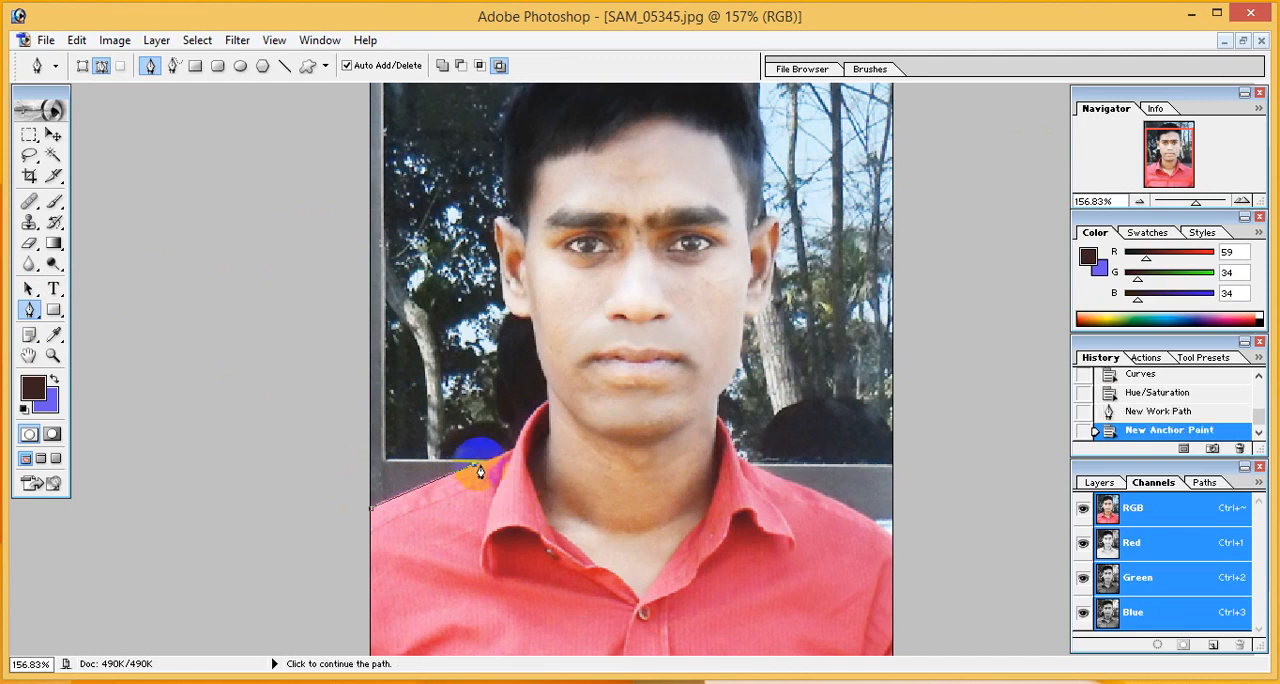
pyautogui.click(510, 453)
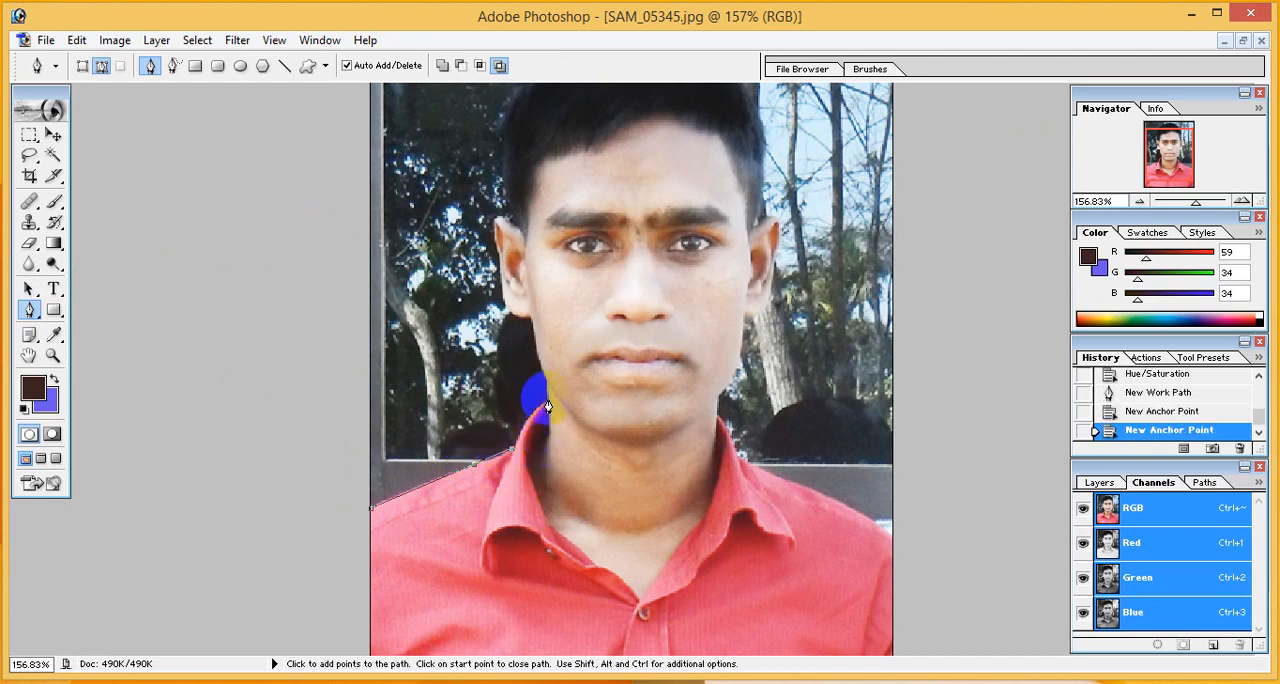
pyautogui.moveTo(549, 400); pyautogui.dragTo(559, 398)
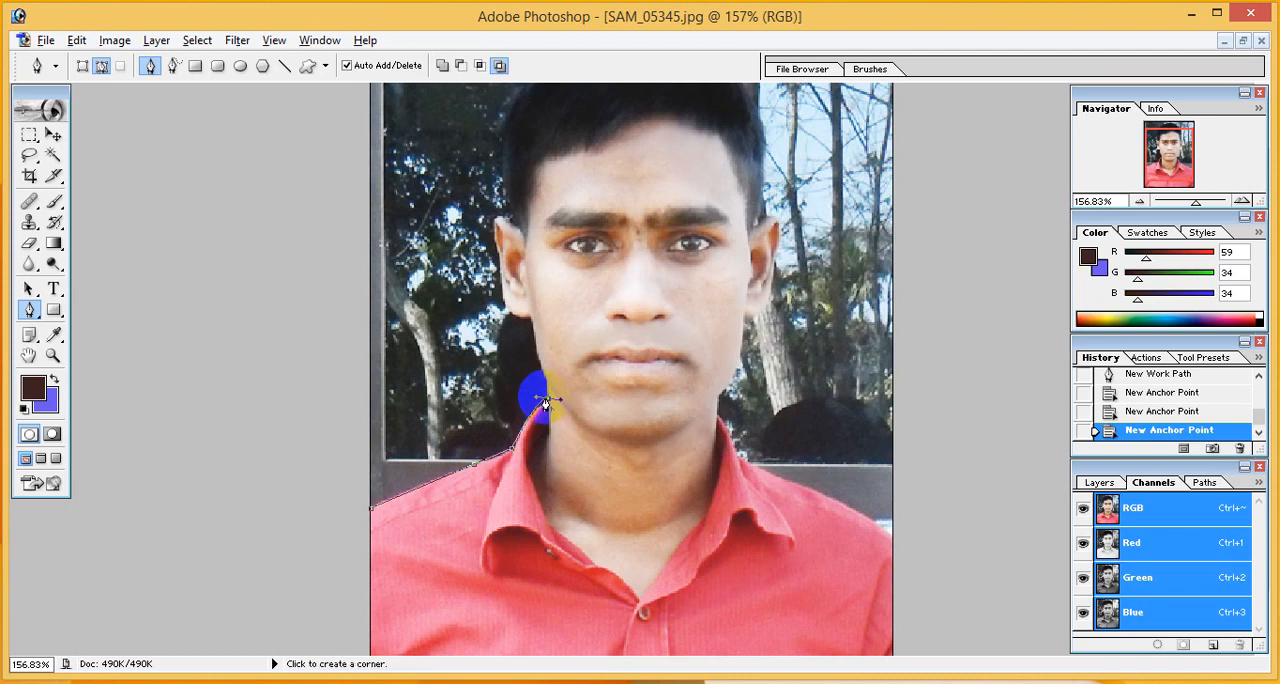
pyautogui.click(547, 403)
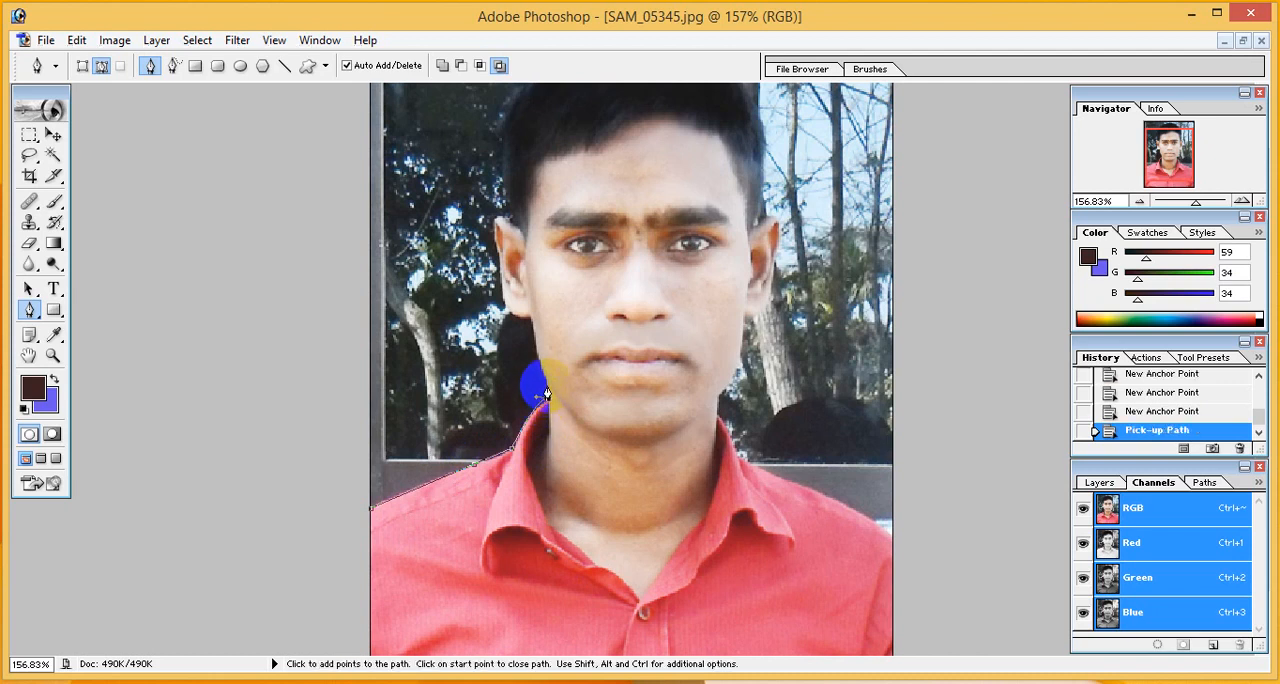
# - Continue the path from the collar up the neck and jaw to the lobe of the ear on the photo's left
pyautogui.click(546, 385)
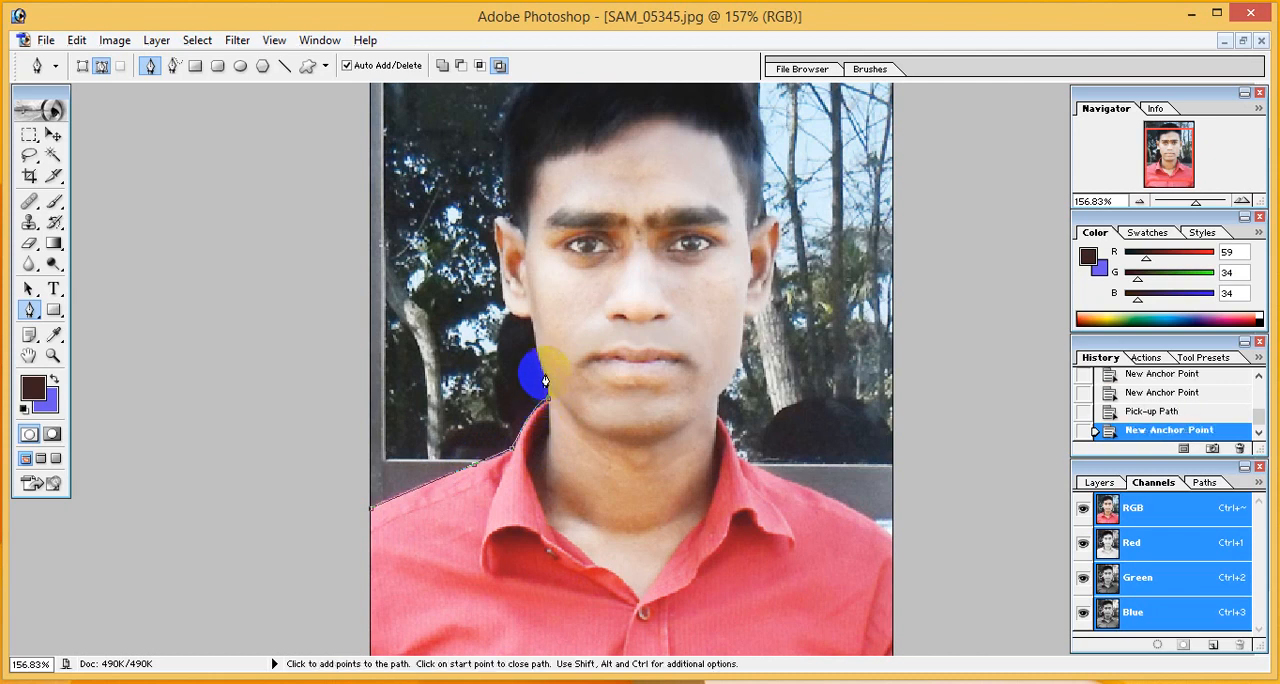
pyautogui.click(529, 323)
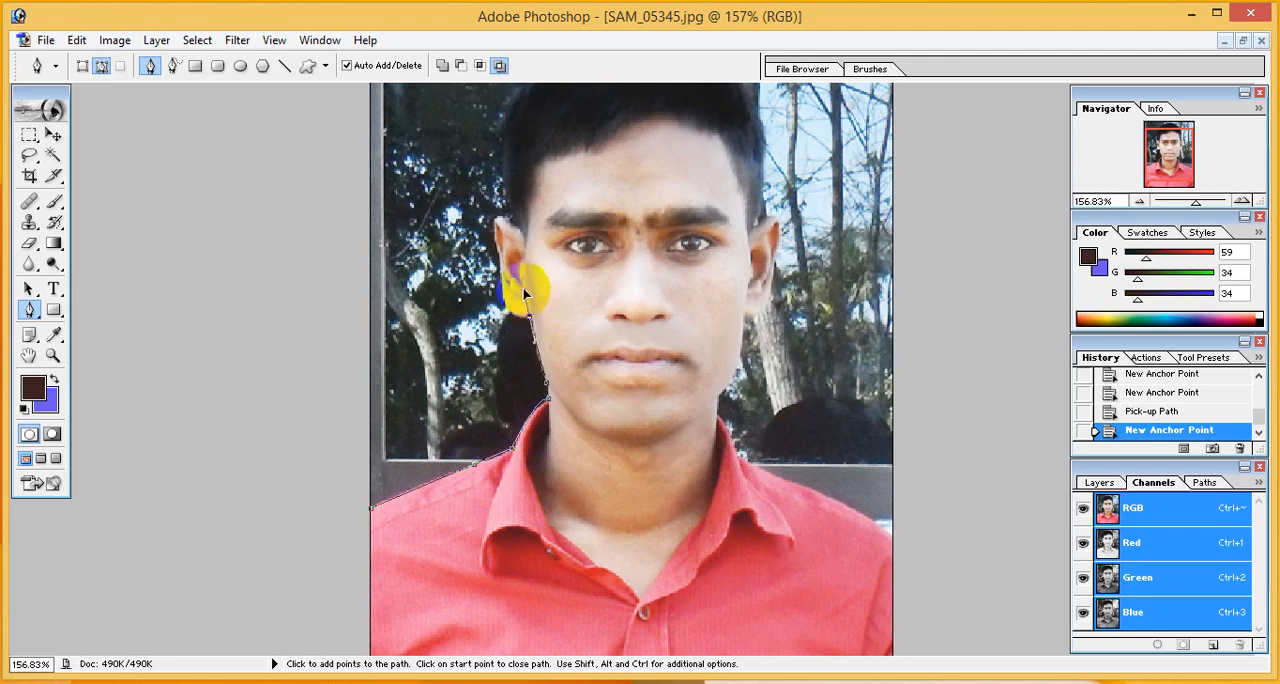
pyautogui.click(523, 288)
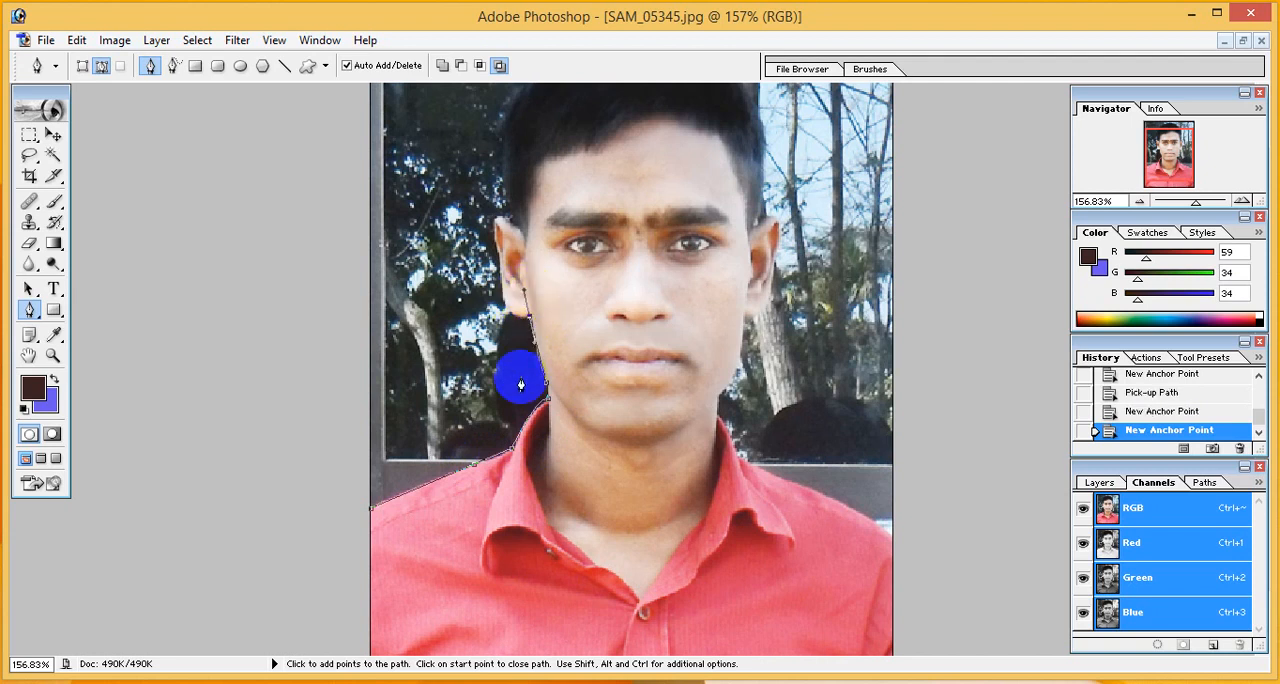
pyautogui.click(529, 323)
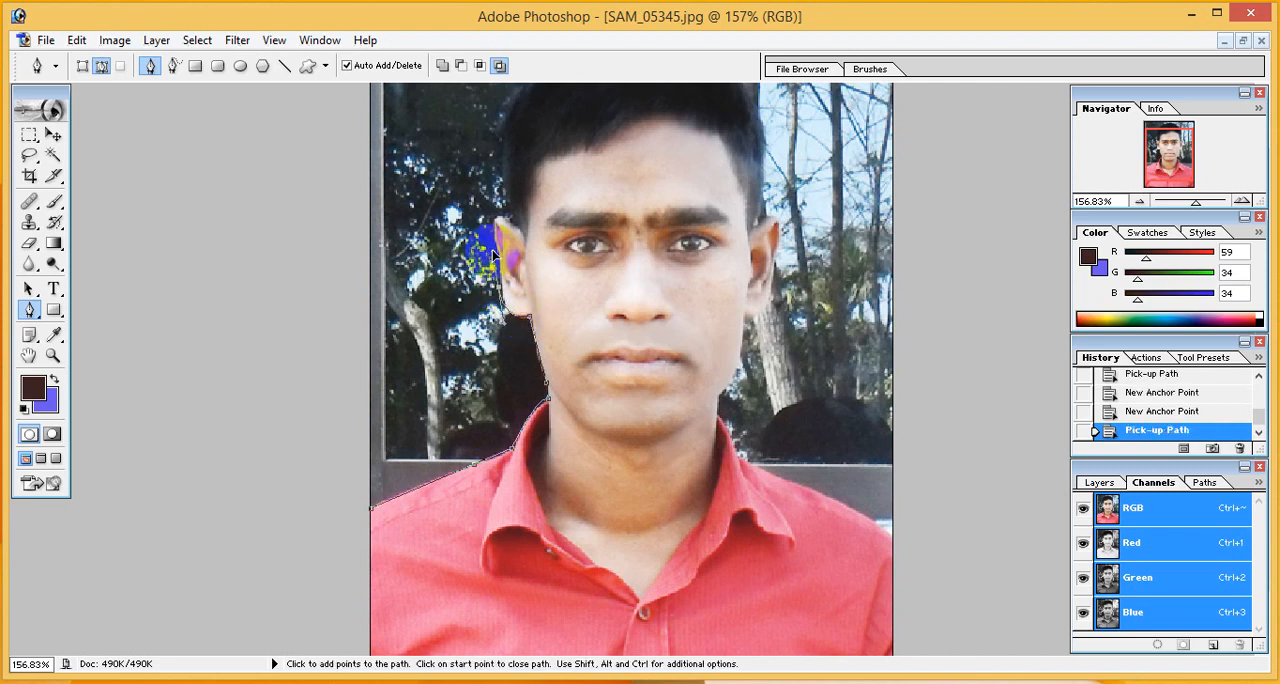
# - Trace the outer edge of the ear on the photo's left up to where it meets the hair
pyautogui.moveTo(490, 251); pyautogui.dragTo(490, 250)
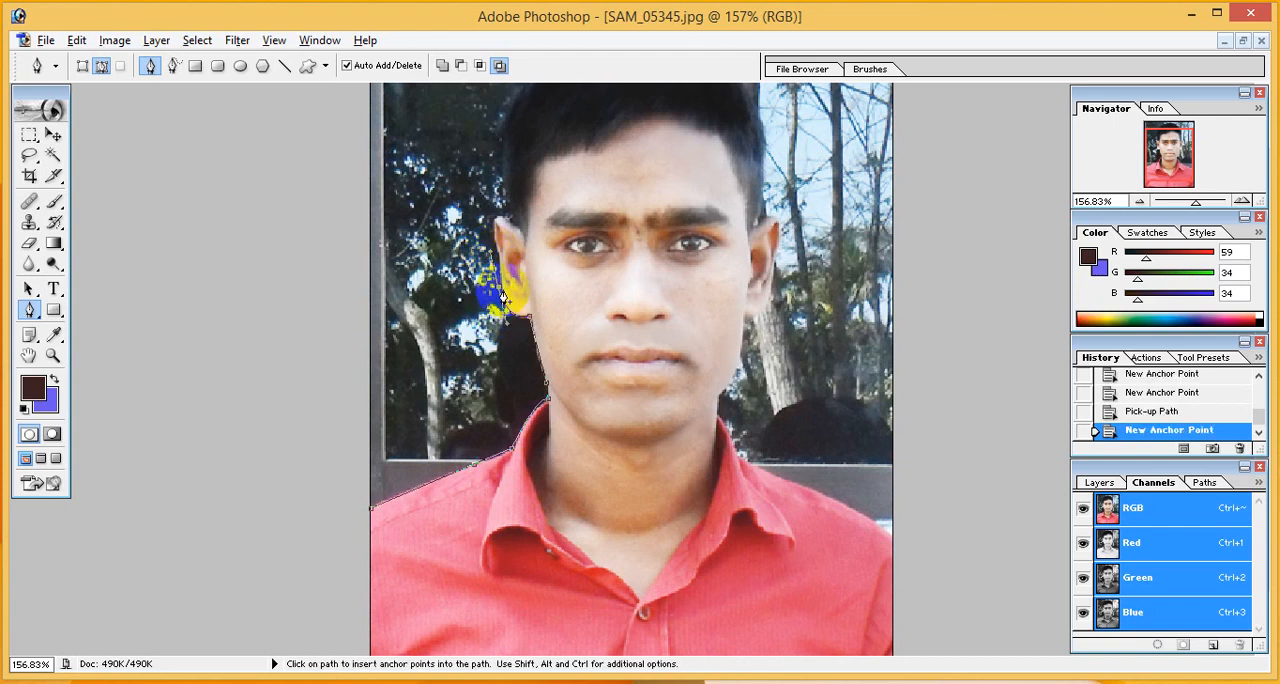
pyautogui.keyDown('alt'); pyautogui.click(500, 290); pyautogui.keyUp('alt')
pyautogui.scroll(2, 651, 452)
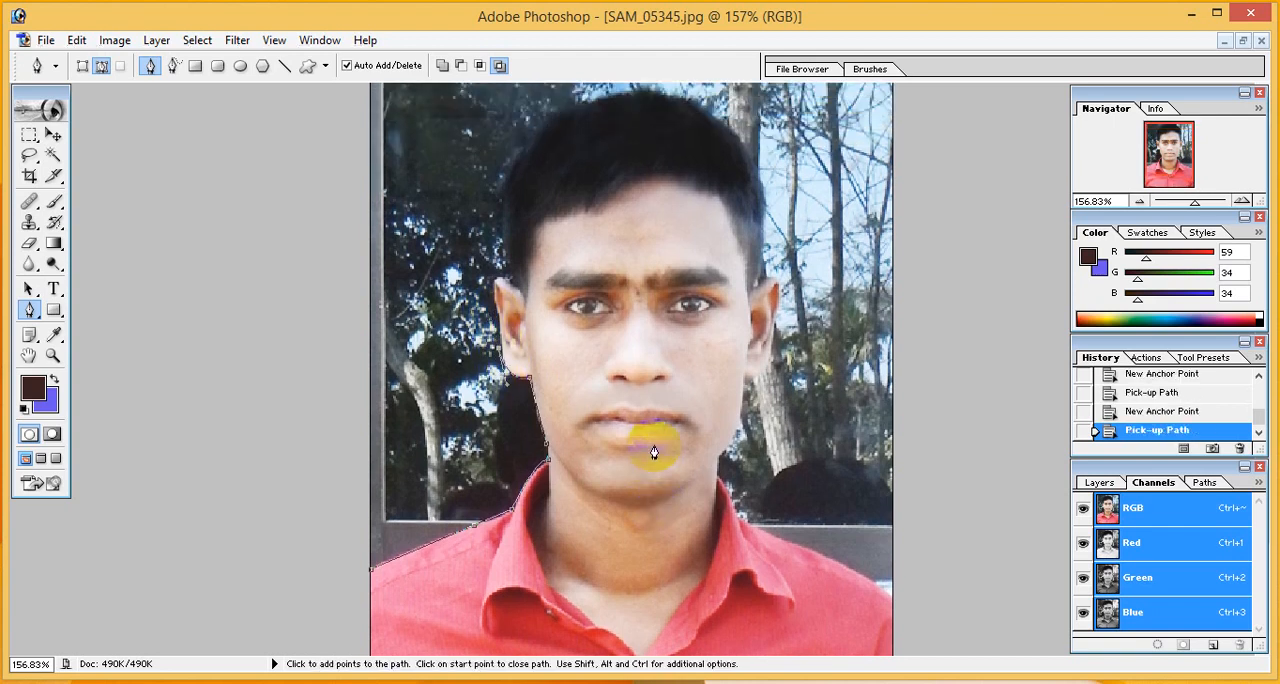
pyautogui.click(494, 316)
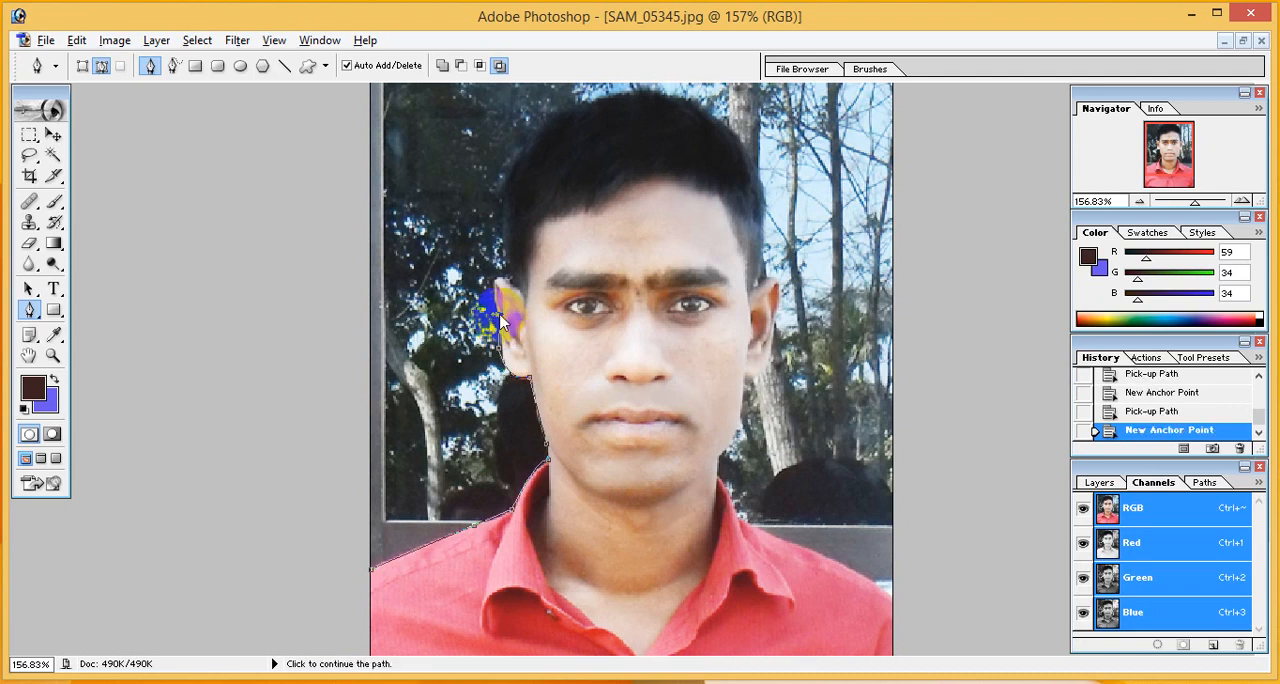
pyautogui.click(499, 318)
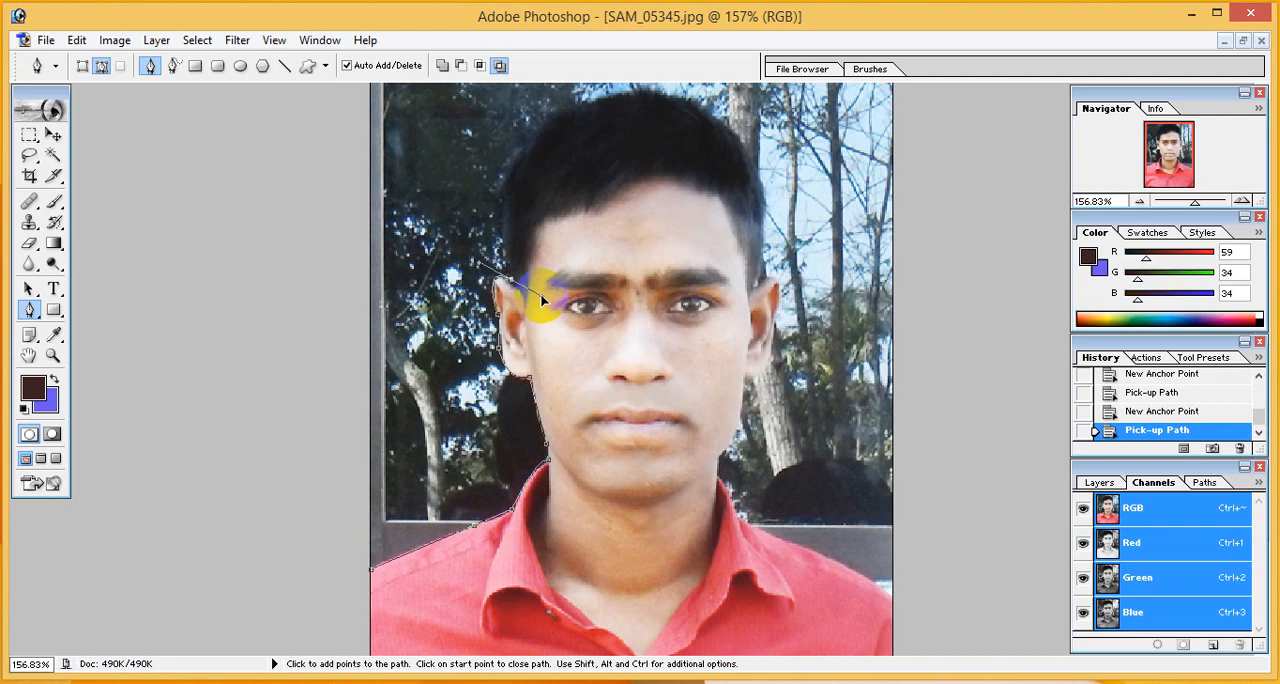
pyautogui.click(538, 292)
pyautogui.click(512, 283)
# - Curve the path over the top of the hair and down to the top of the opposite ear
pyautogui.moveTo(594, 107); pyautogui.dragTo(726, 81)
pyautogui.click(583, 116)
pyautogui.moveTo(760, 210); pyautogui.dragTo(779, 360)
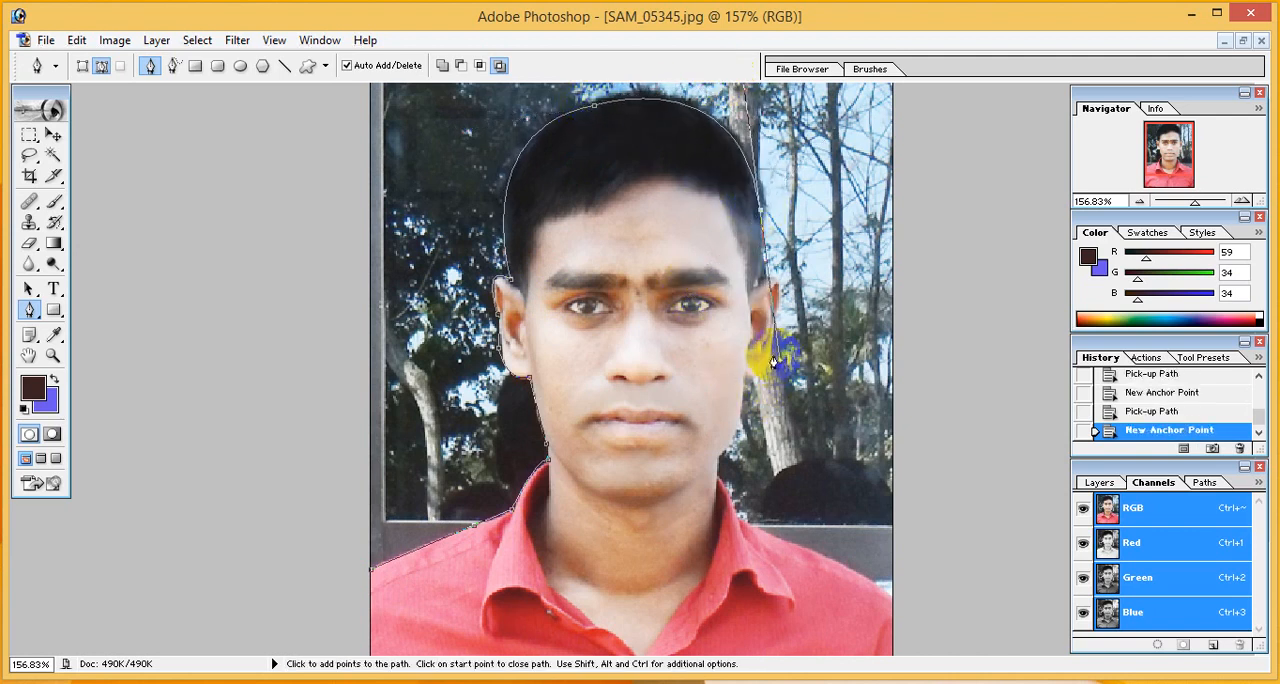
pyautogui.click(760, 213)
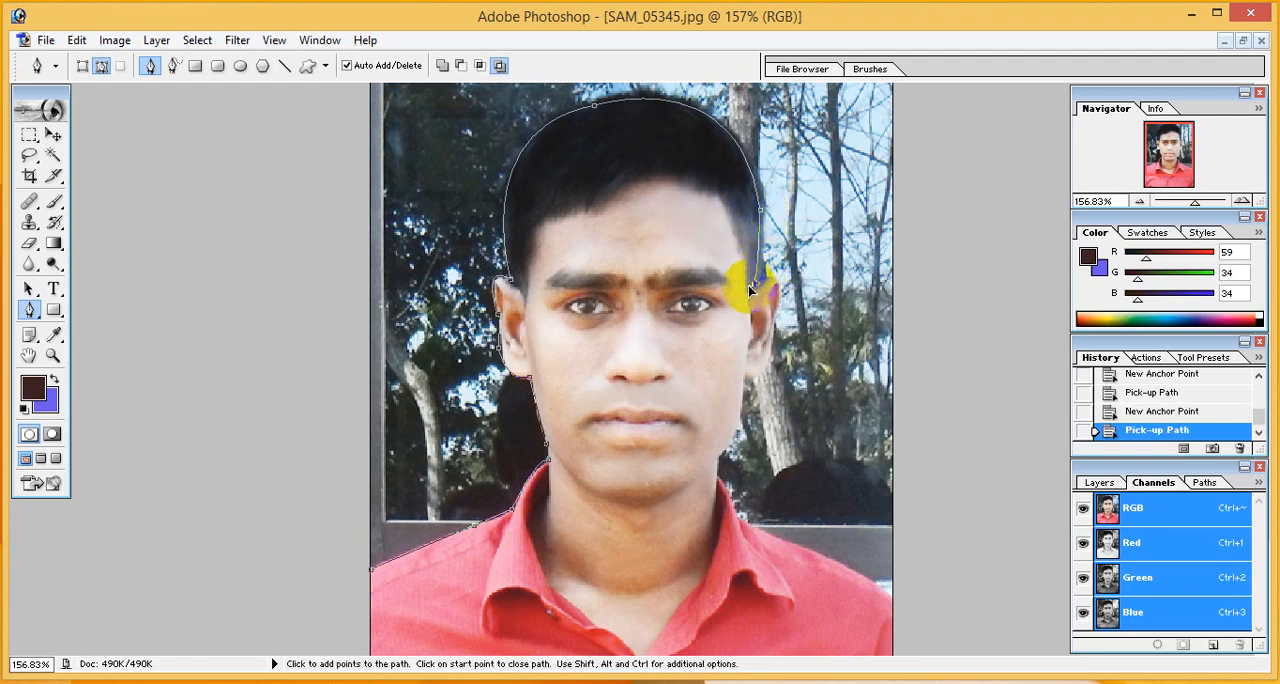
pyautogui.click(744, 285)
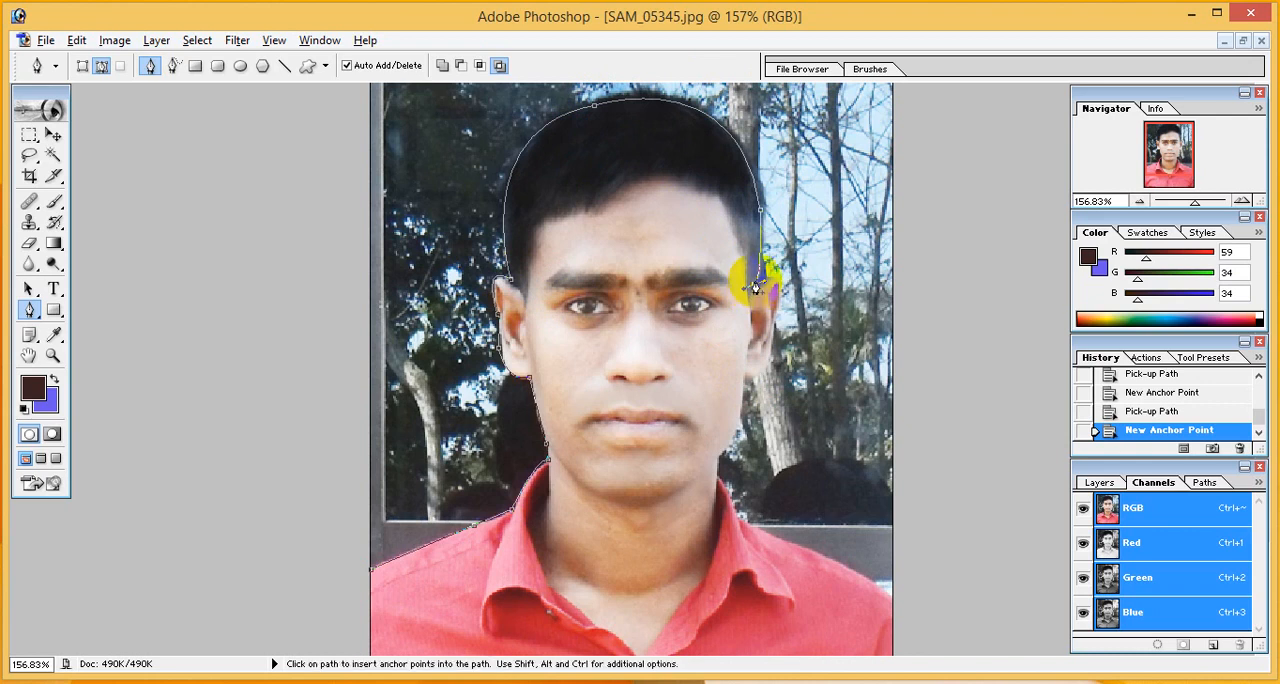
pyautogui.click(757, 276)
# - Trace the ear on the photo's right down to its lobe with a corner point where it meets the cheek
pyautogui.moveTo(769, 328); pyautogui.dragTo(750, 384)
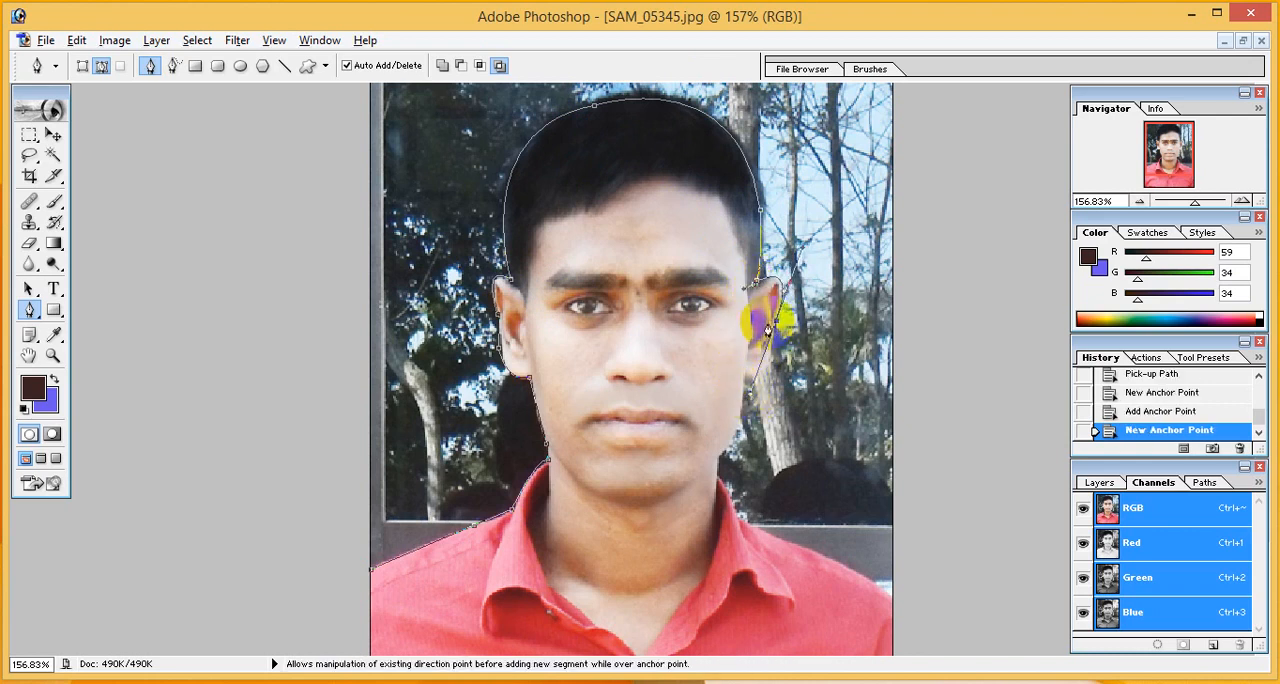
pyautogui.click(775, 364)
pyautogui.click(748, 374)
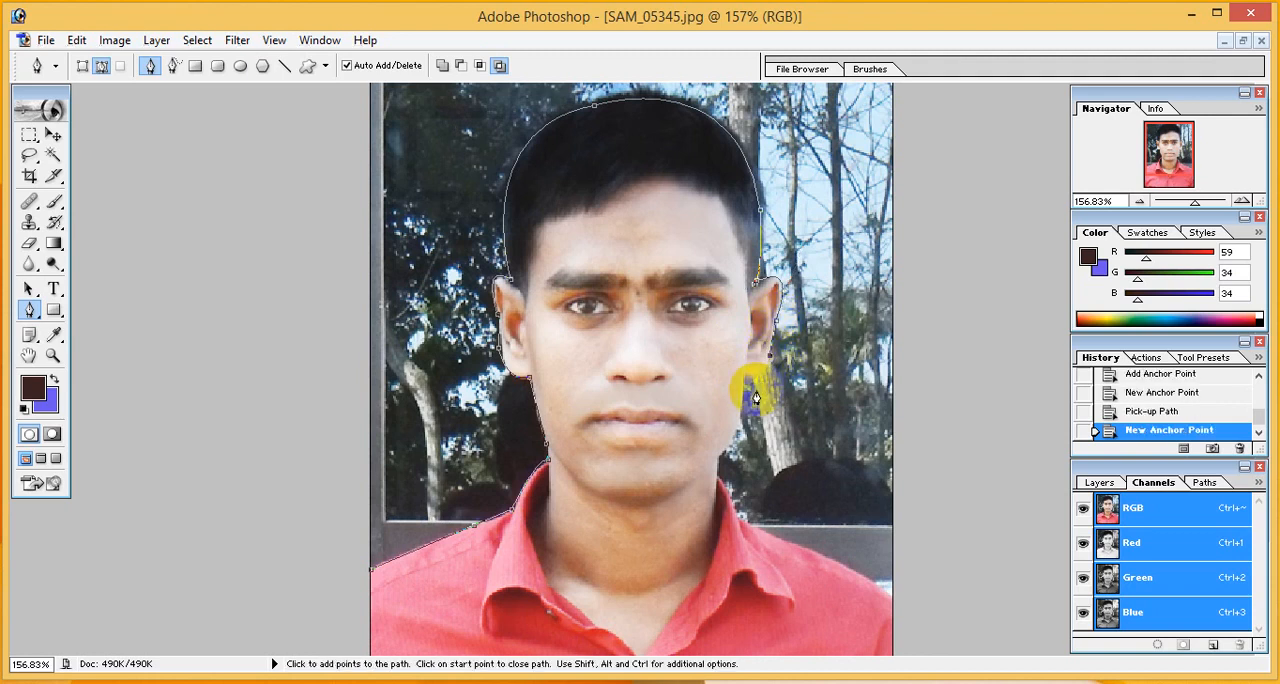
pyautogui.moveTo(744, 381); pyautogui.dragTo(722, 367)
pyautogui.click(744, 375)
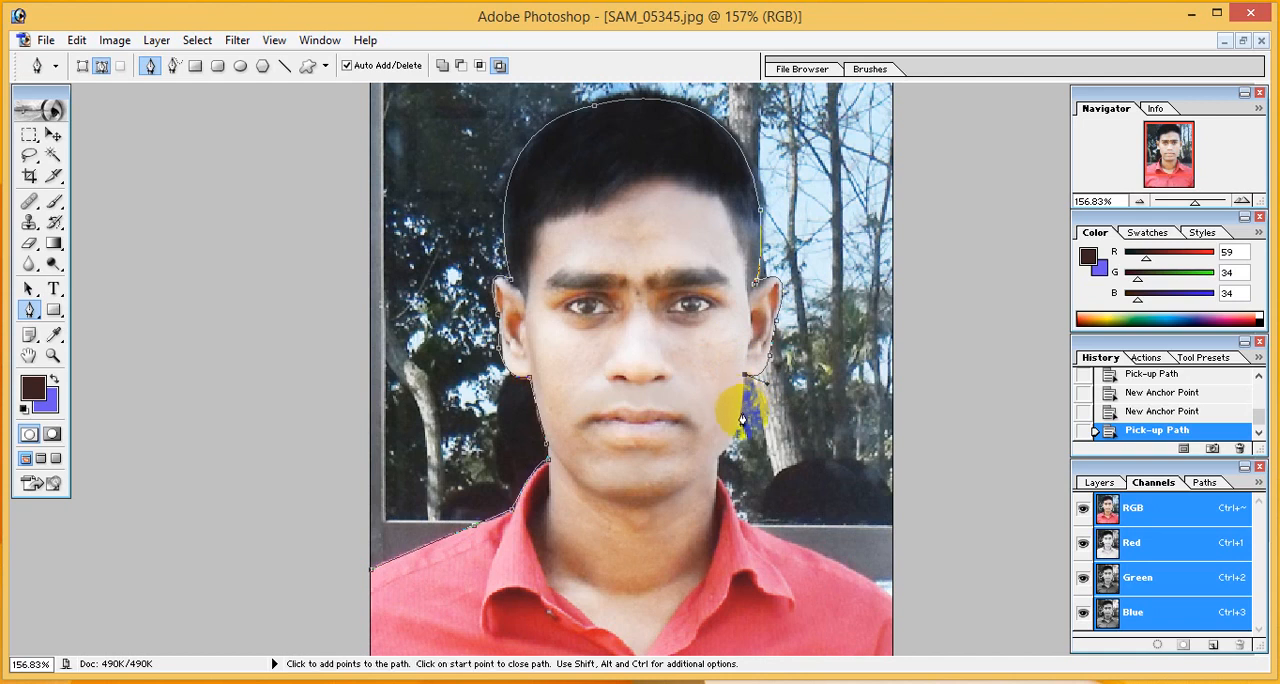
# - Continue the path from the earlobe down the jaw to the collar top on the photo's right
pyautogui.click(688, 485)
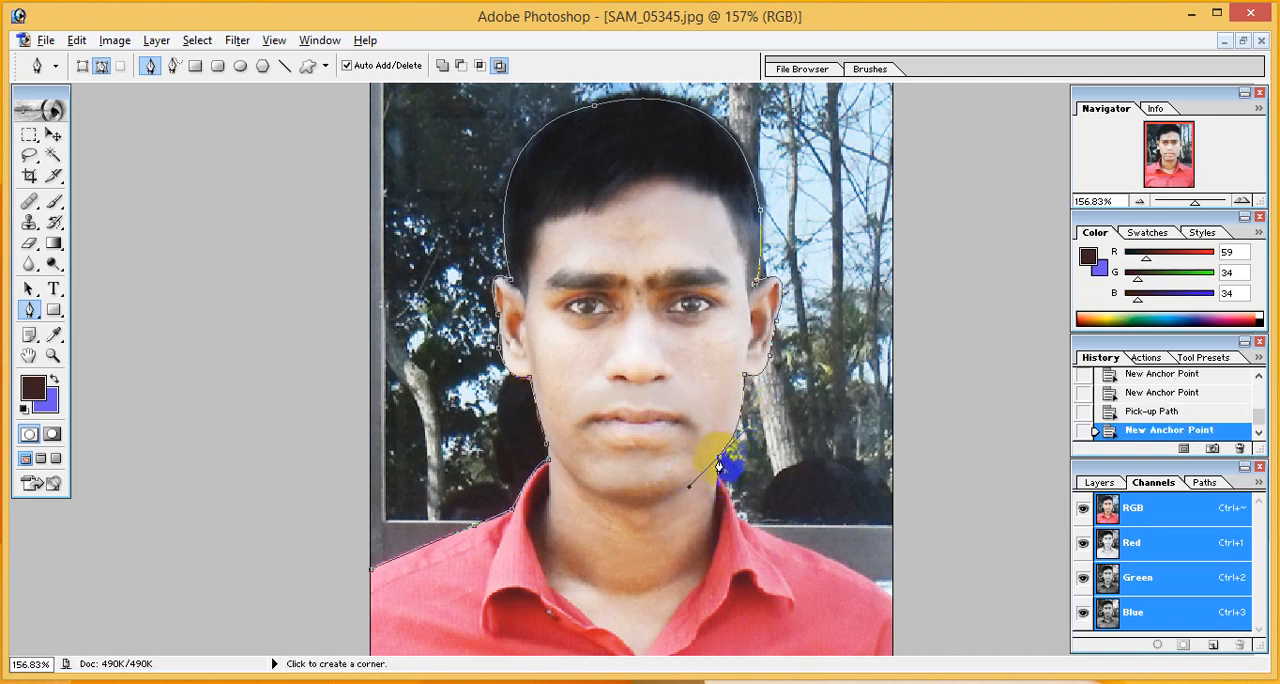
pyautogui.click(719, 459)
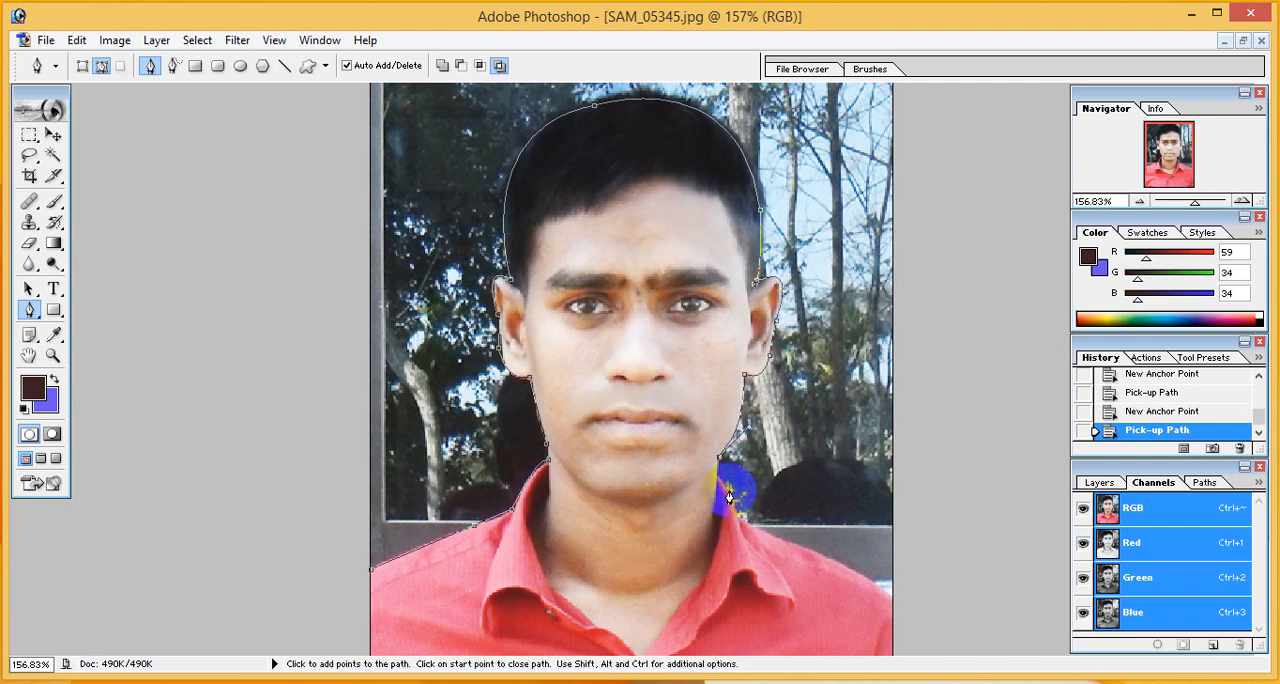
pyautogui.click(720, 463)
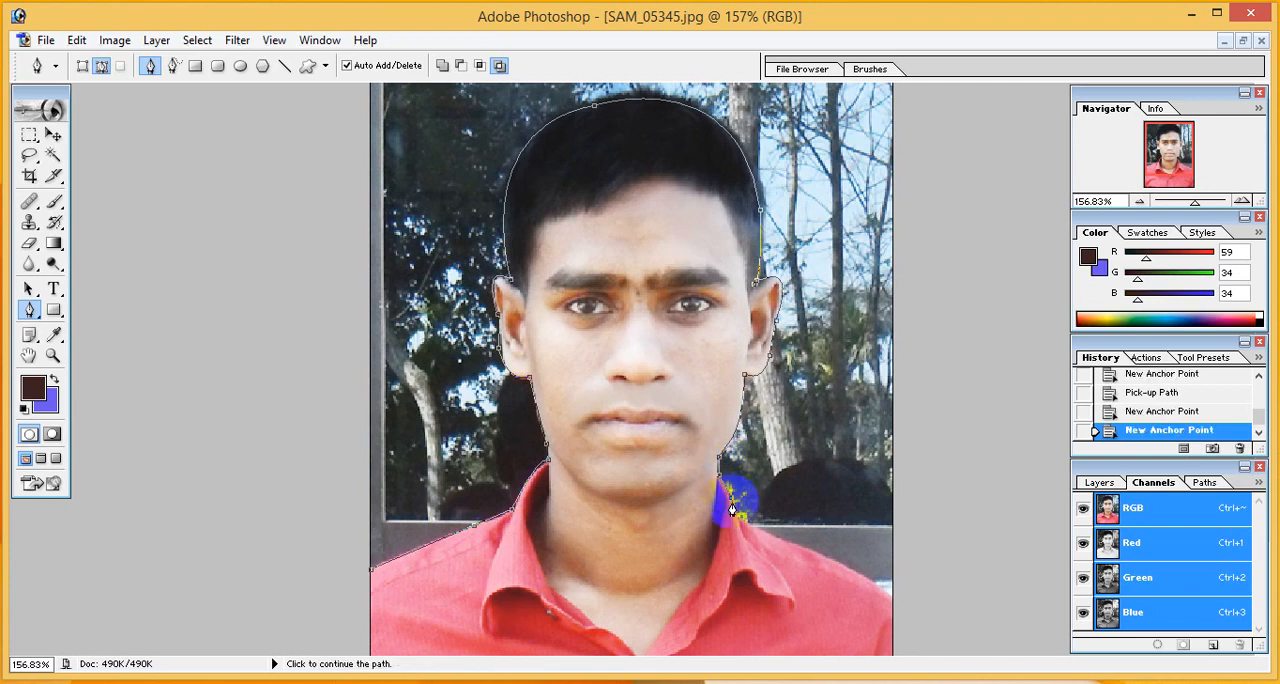
# - Trace the collar and shoulder on the photo's right out to the image edge, redoing the first collar point
pyautogui.click(749, 522)
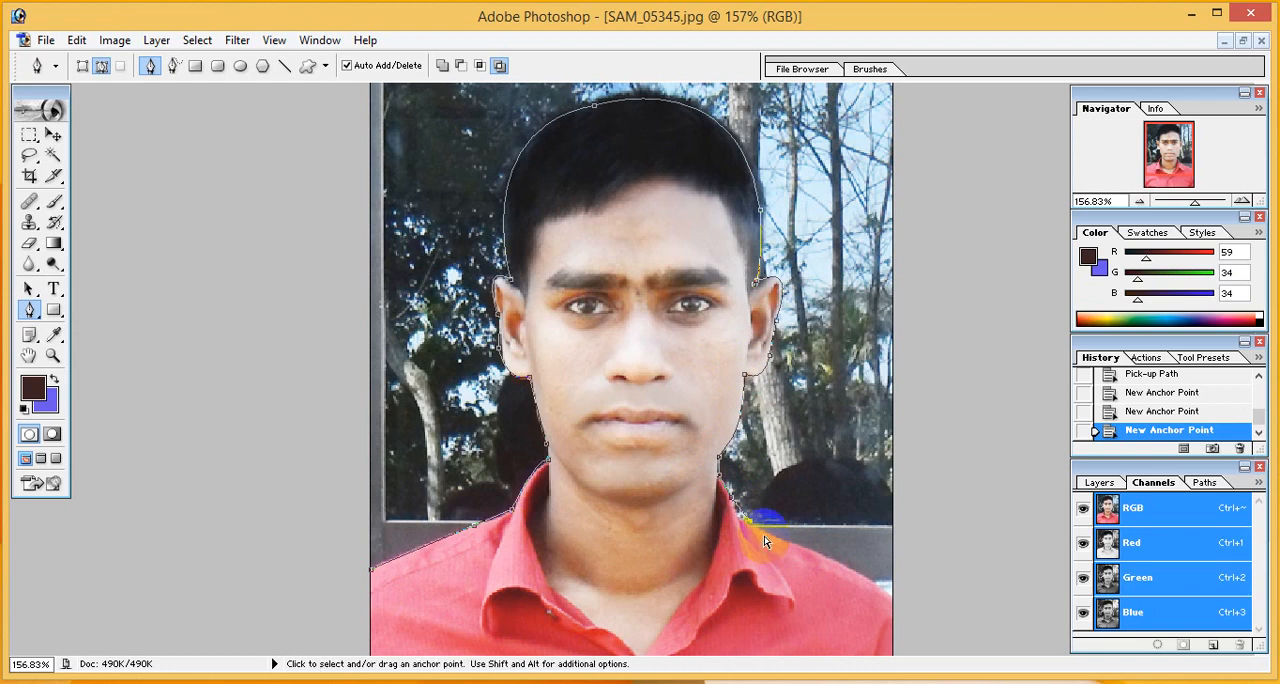
pyautogui.hotkey('ctrl', 'alt', 'z')
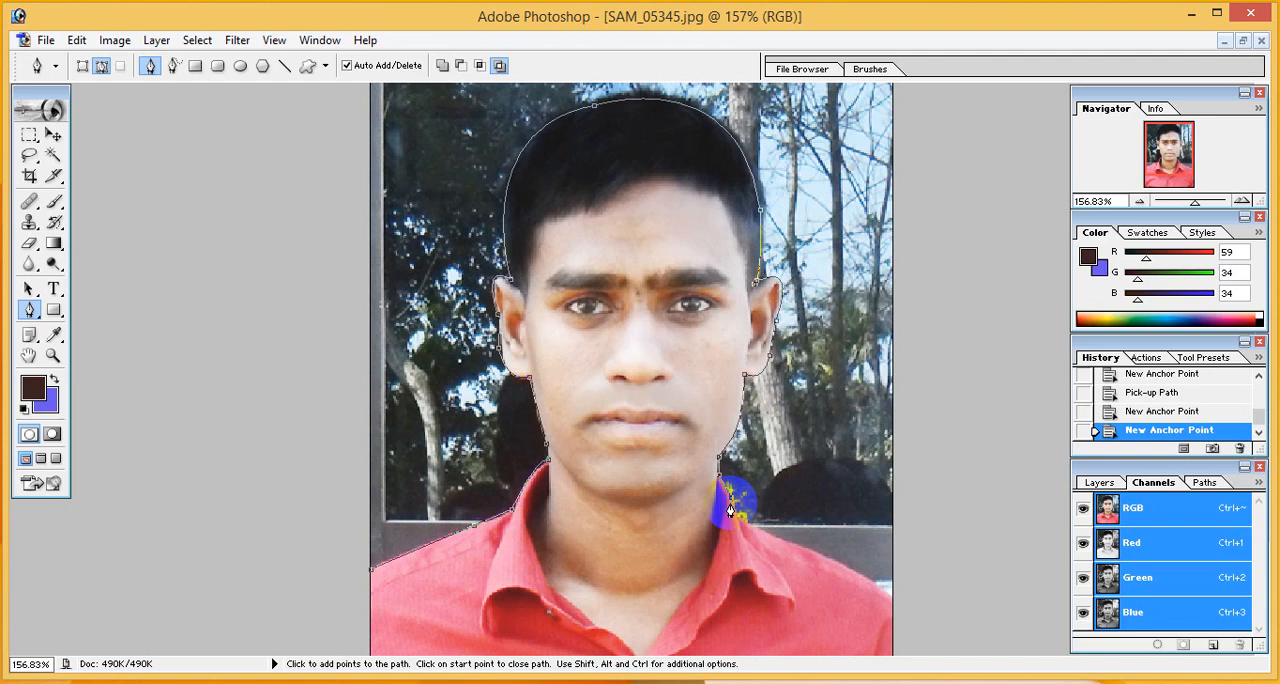
pyautogui.click(733, 511)
pyautogui.click(751, 524)
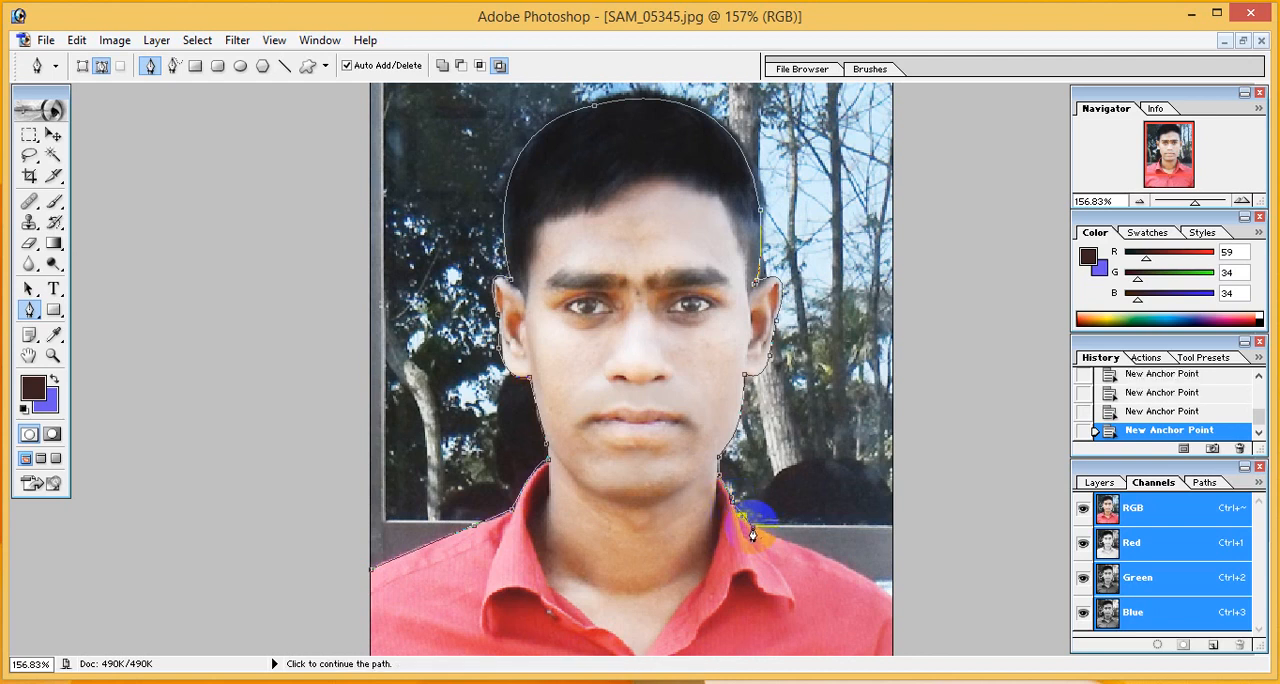
pyautogui.click(852, 570)
pyautogui.click(886, 590)
# - Extend the path down to the photo's bottom-right corner and back up outside its right edge
pyautogui.scroll(-3, 940, 630)
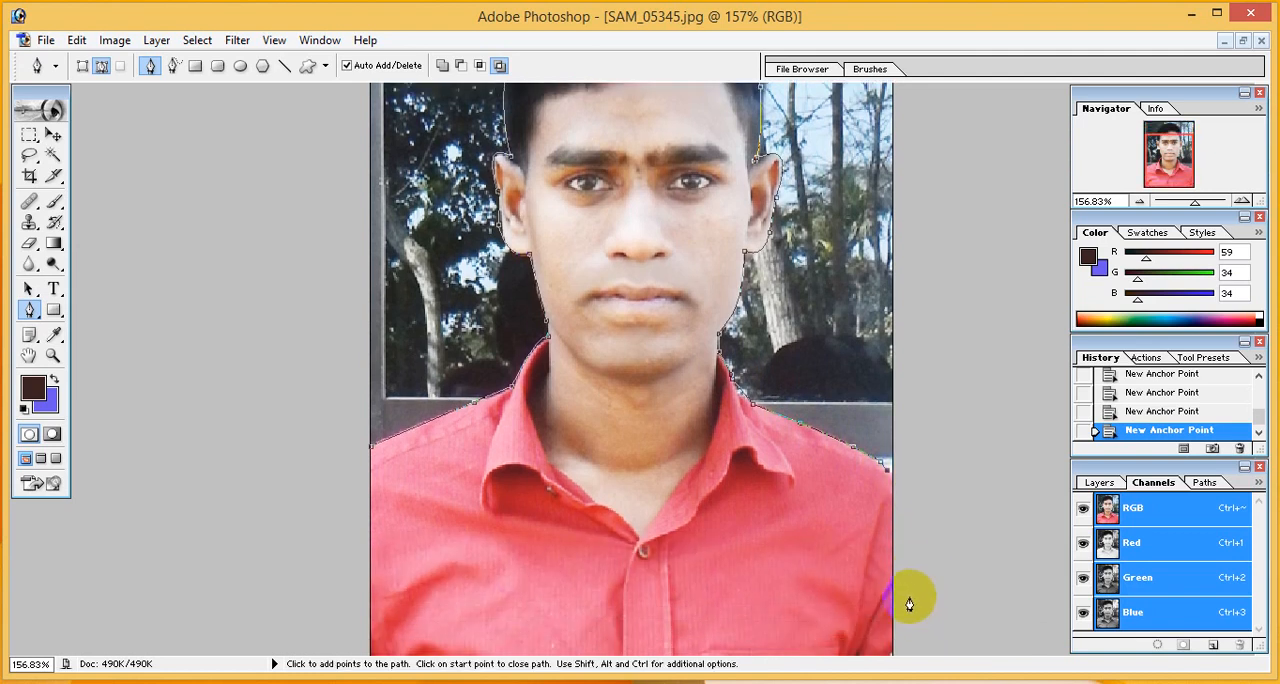
pyautogui.click(893, 656)
pyautogui.click(951, 652)
pyautogui.click(965, 446)
pyautogui.click(966, 300)
# - Route the path outside the canvas over the photo's top and down its left side, and convert it to a selection
pyautogui.scroll(3, 962, 290)
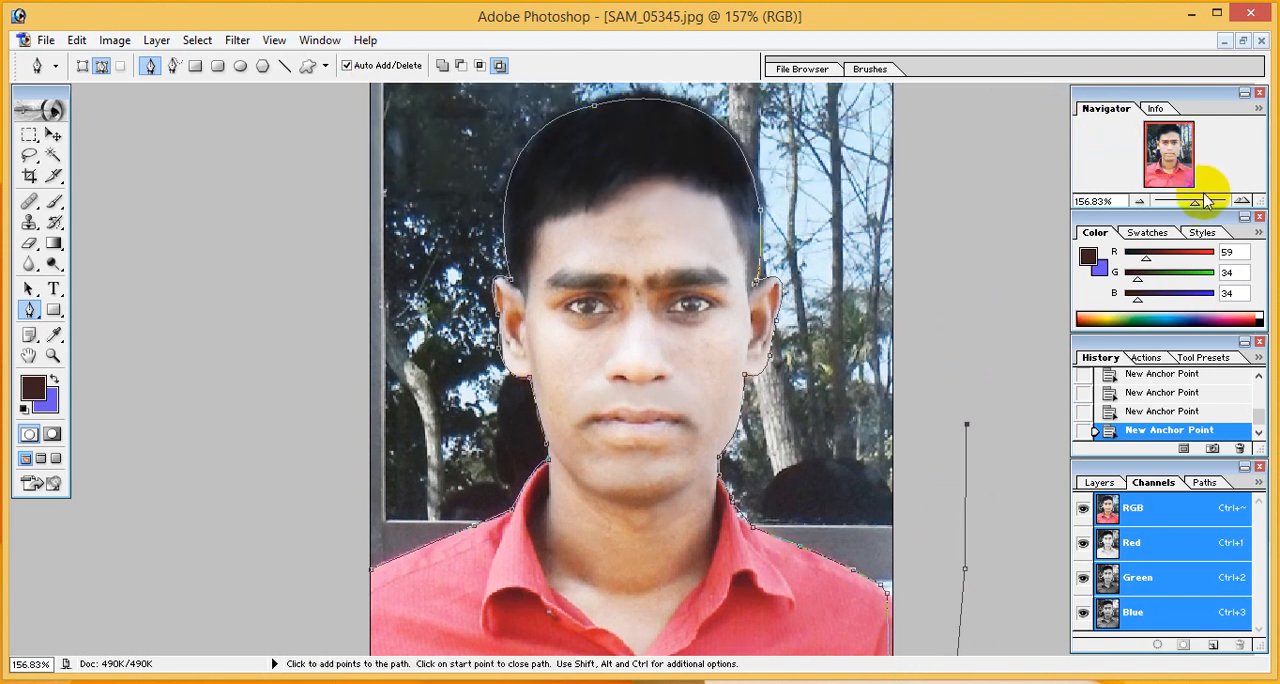
pyautogui.moveTo(1197, 205); pyautogui.dragTo(1190, 207)
pyautogui.click(866, 187)
pyautogui.click(851, 127)
pyautogui.click(748, 96)
pyautogui.click(566, 100)
pyautogui.click(440, 114)
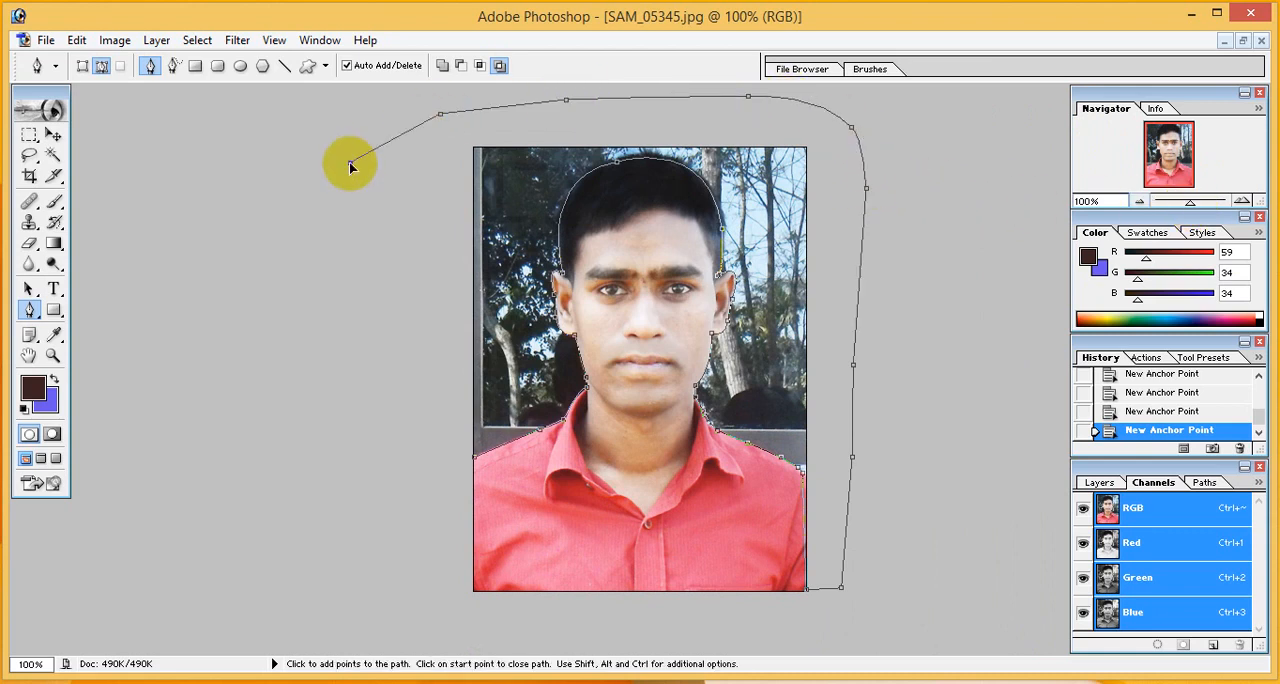
pyautogui.click(350, 163)
pyautogui.click(371, 351)
pyautogui.click(395, 536)
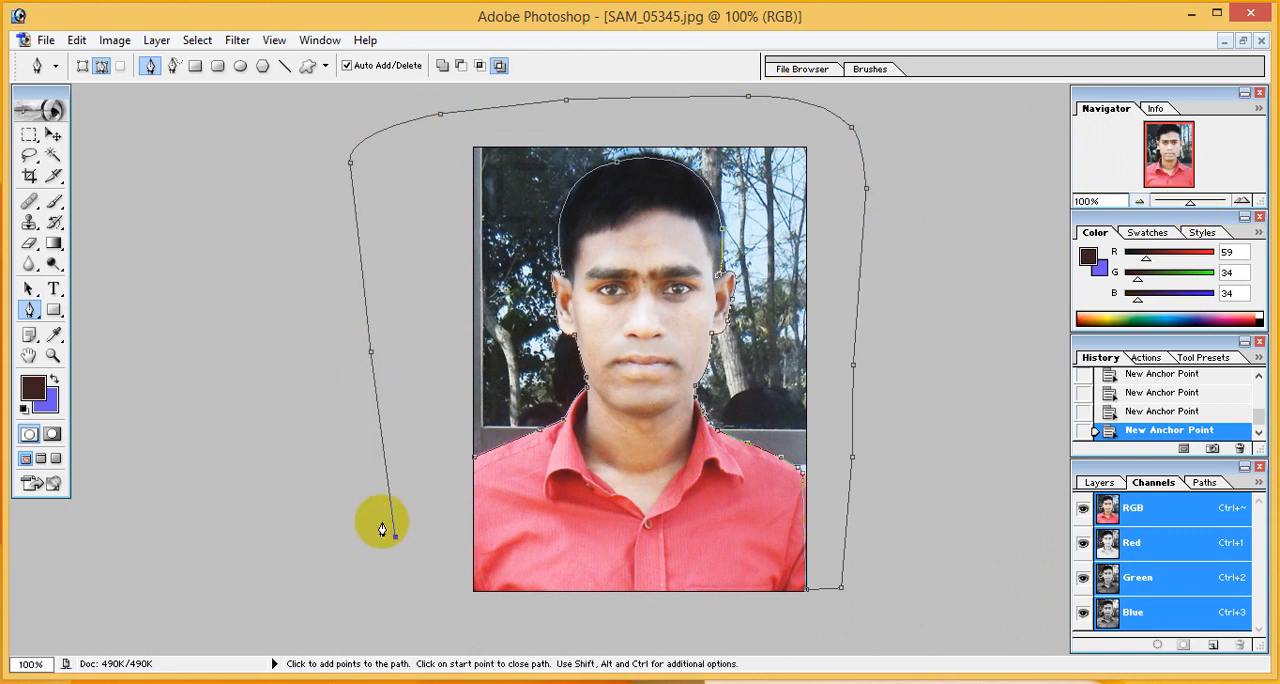
pyautogui.hotkey('ctrl', 'Return')
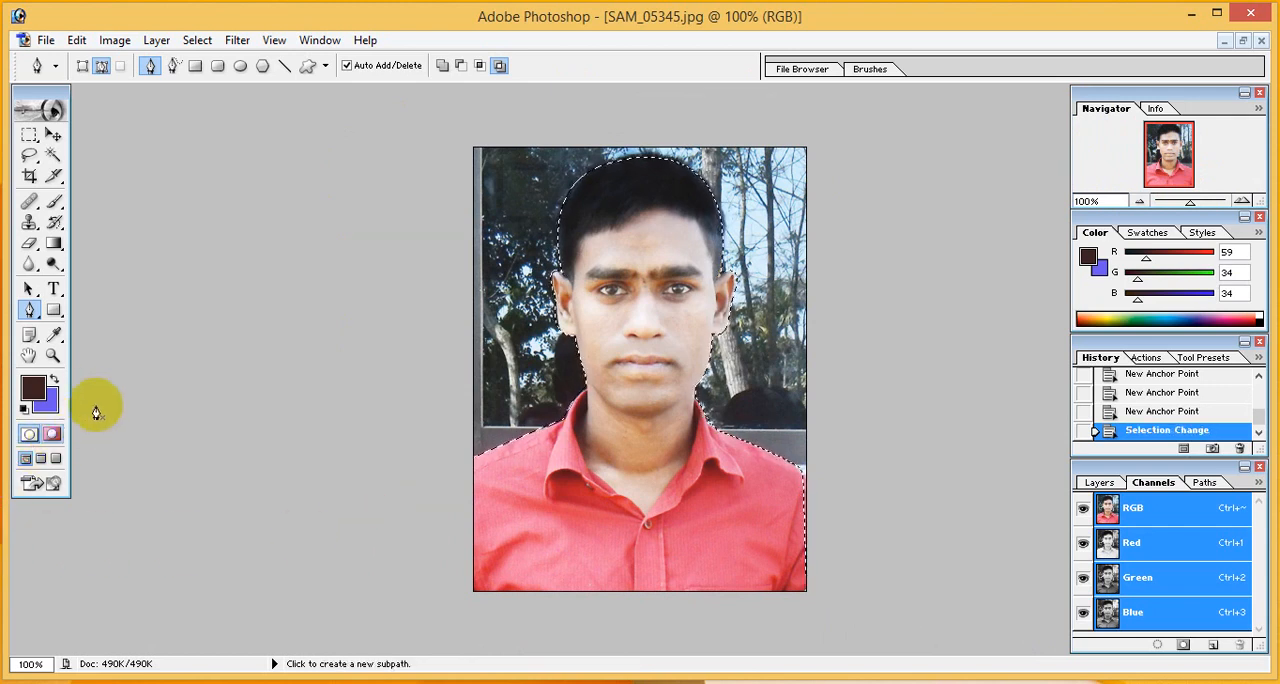
# - Keep the current background colour and set the foreground colour to violet-blue, RGB 102, 58, 244
pyautogui.click(55, 410)
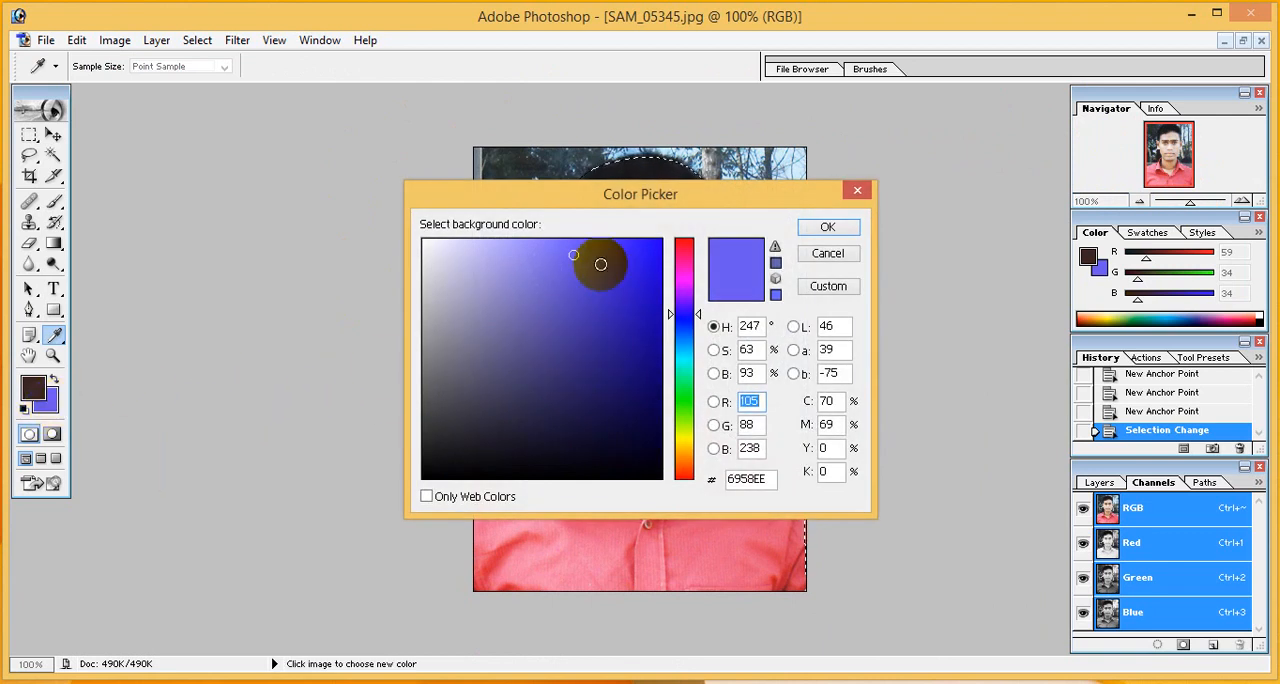
pyautogui.click(826, 227)
pyautogui.click(49, 378)
pyautogui.click(40, 383)
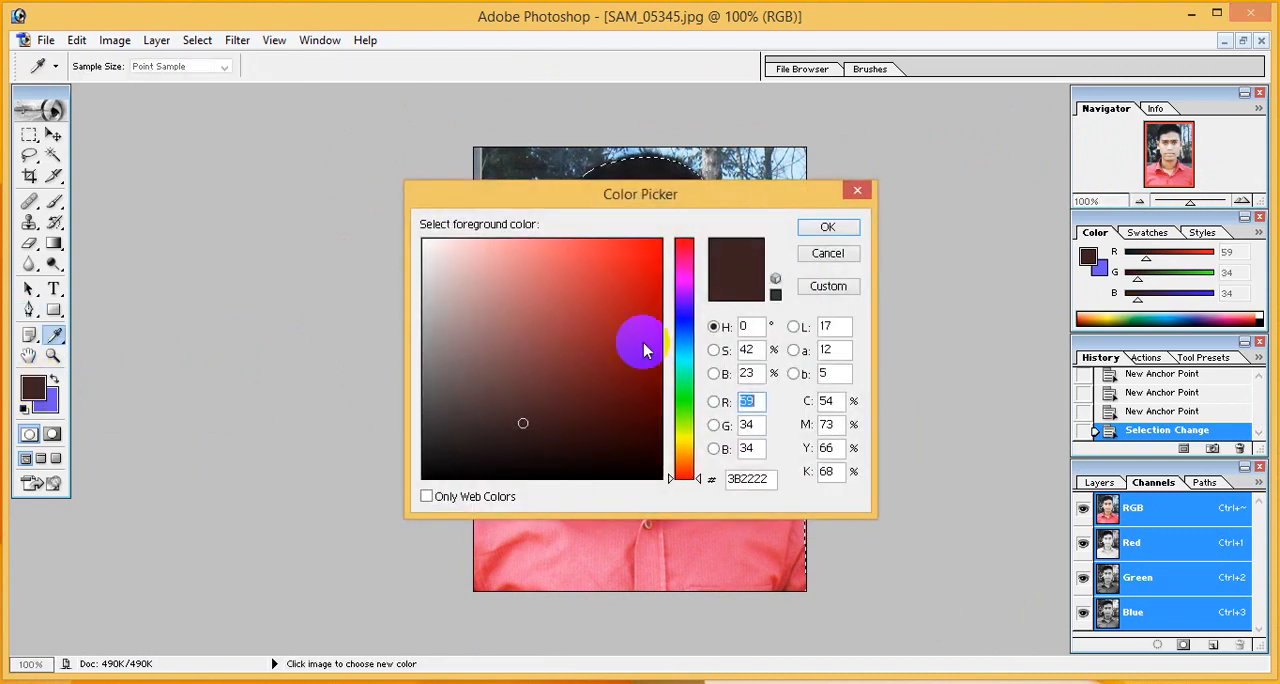
pyautogui.click(685, 310)
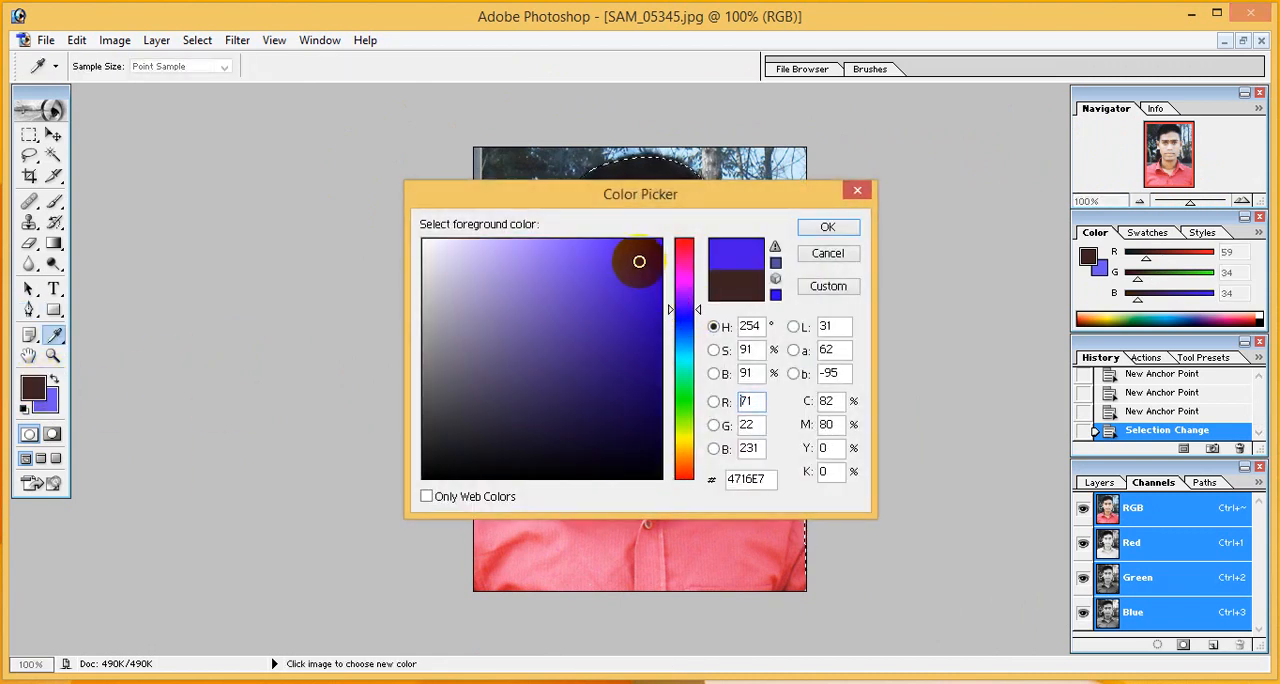
pyautogui.click(843, 226)
pyautogui.press('p')
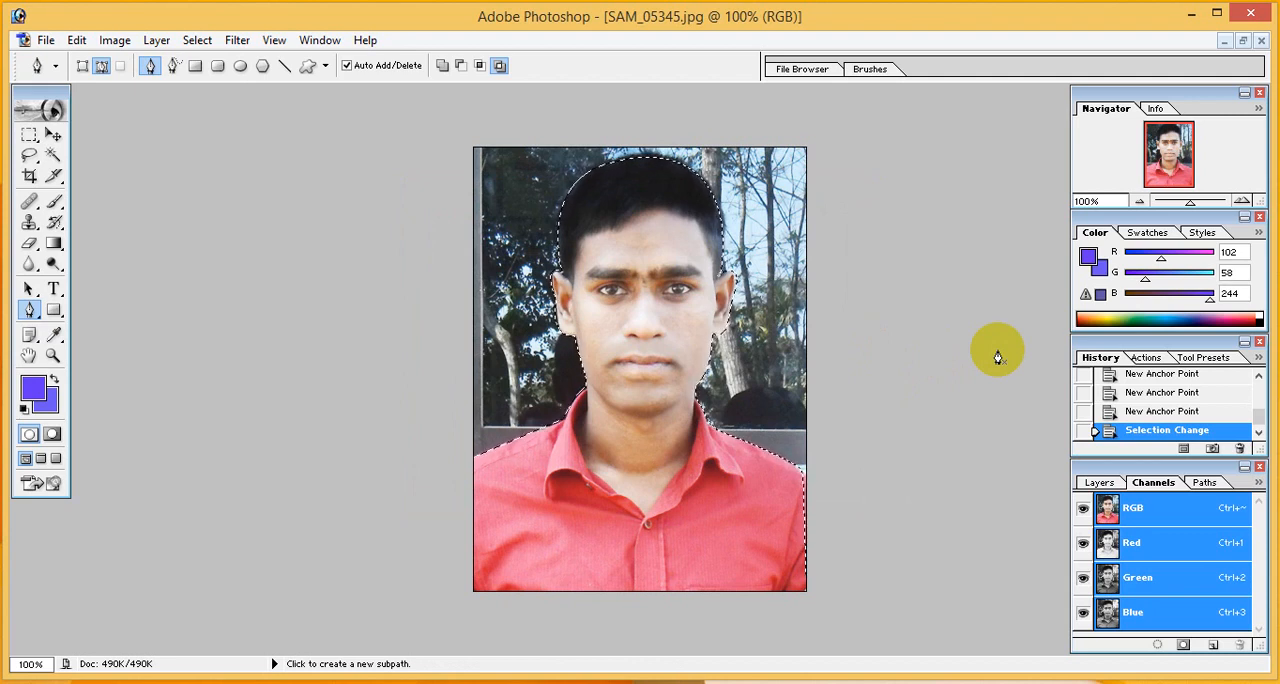
# - Fill the selected background with the foreground violet-blue and set the background colour to a deeper violet-blue, about RGB 74, 52, 237
pyautogui.hotkey('alt', 'BackSpace')
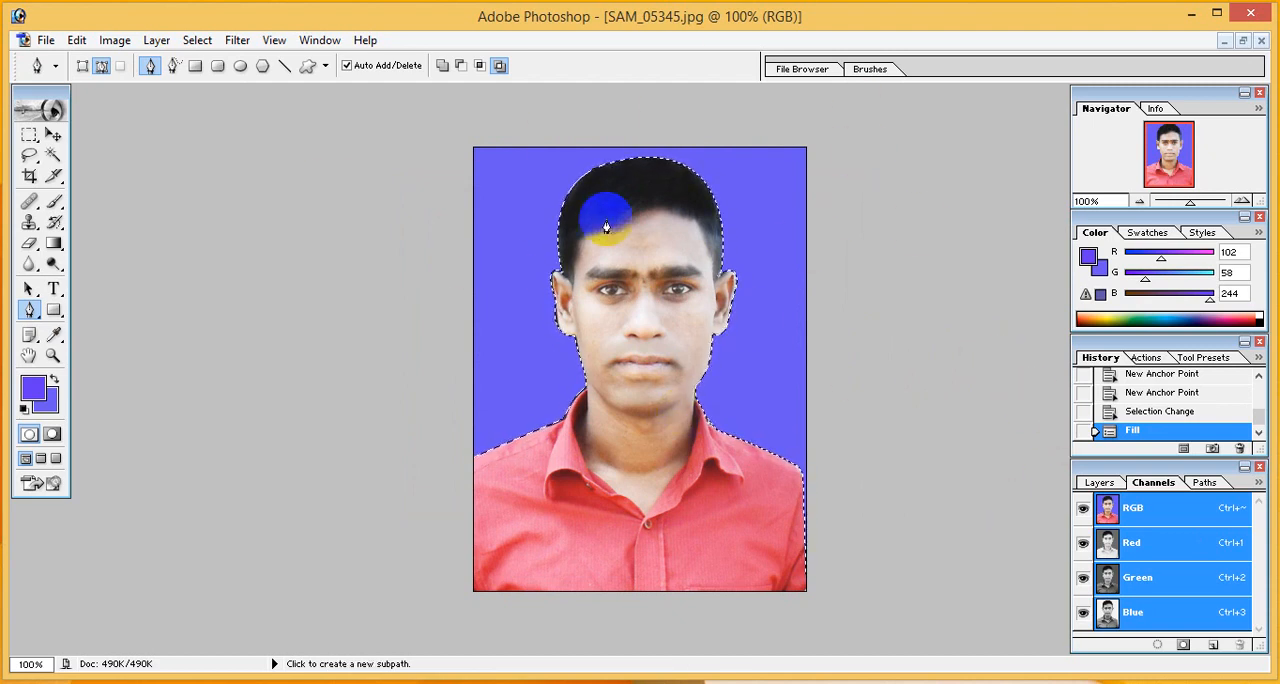
pyautogui.click(50, 407)
pyautogui.click(512, 252)
pyautogui.moveTo(506, 244)
pyautogui.mouseDown()
pyautogui.moveTo(640, 250)
pyautogui.moveTo(566, 250)
pyautogui.moveTo(609, 250)
pyautogui.mouseUp()
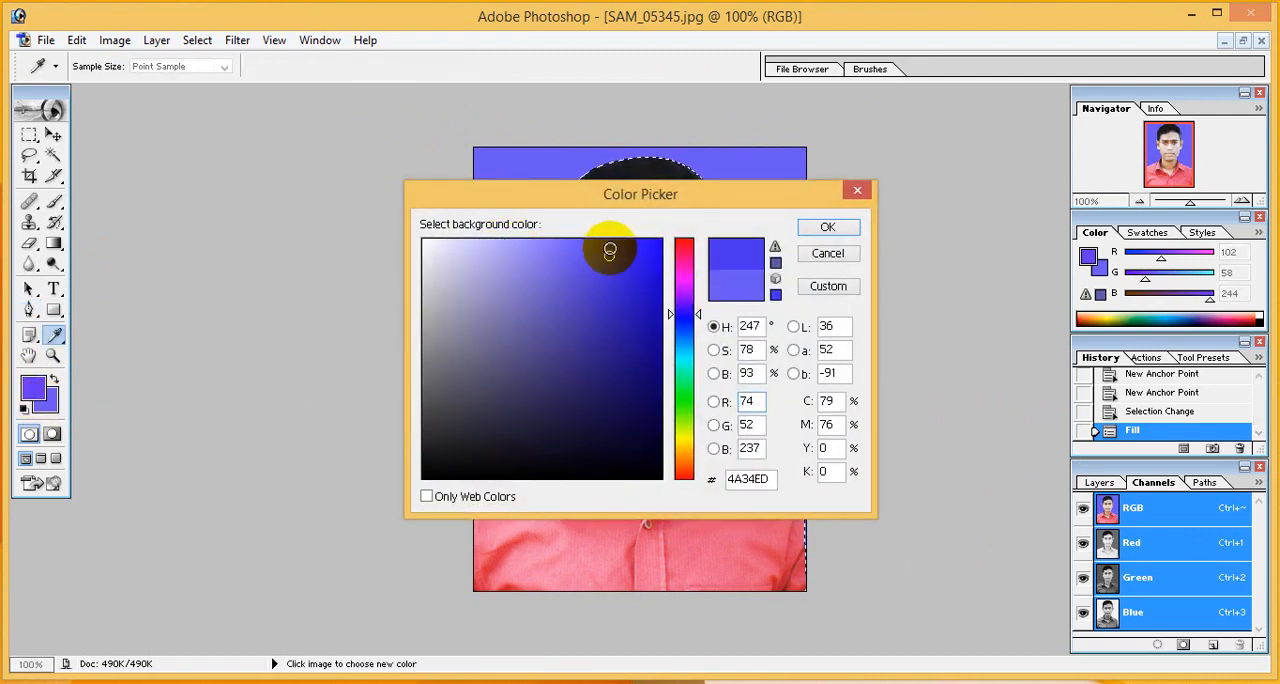
pyautogui.click(822, 228)
pyautogui.press('p')
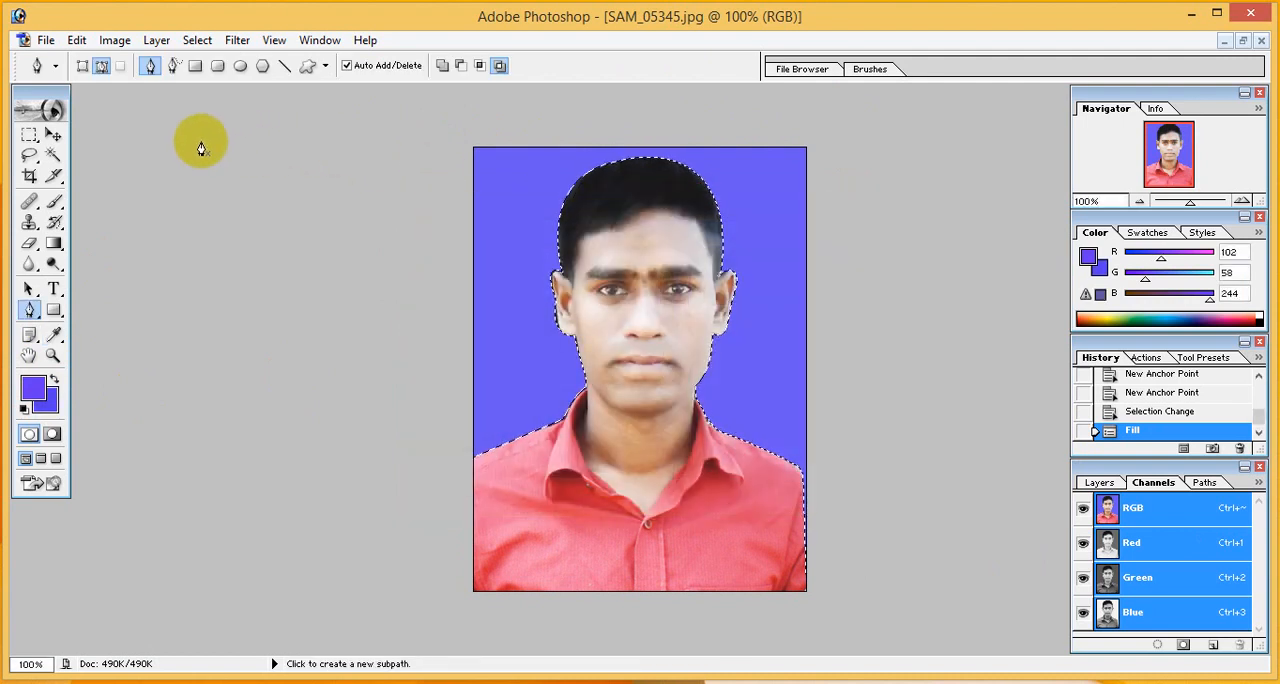
# - Deselect the filled background and choose the Clone Stamp tool for retouching the head
pyautogui.click(197, 40)
pyautogui.click(210, 80)
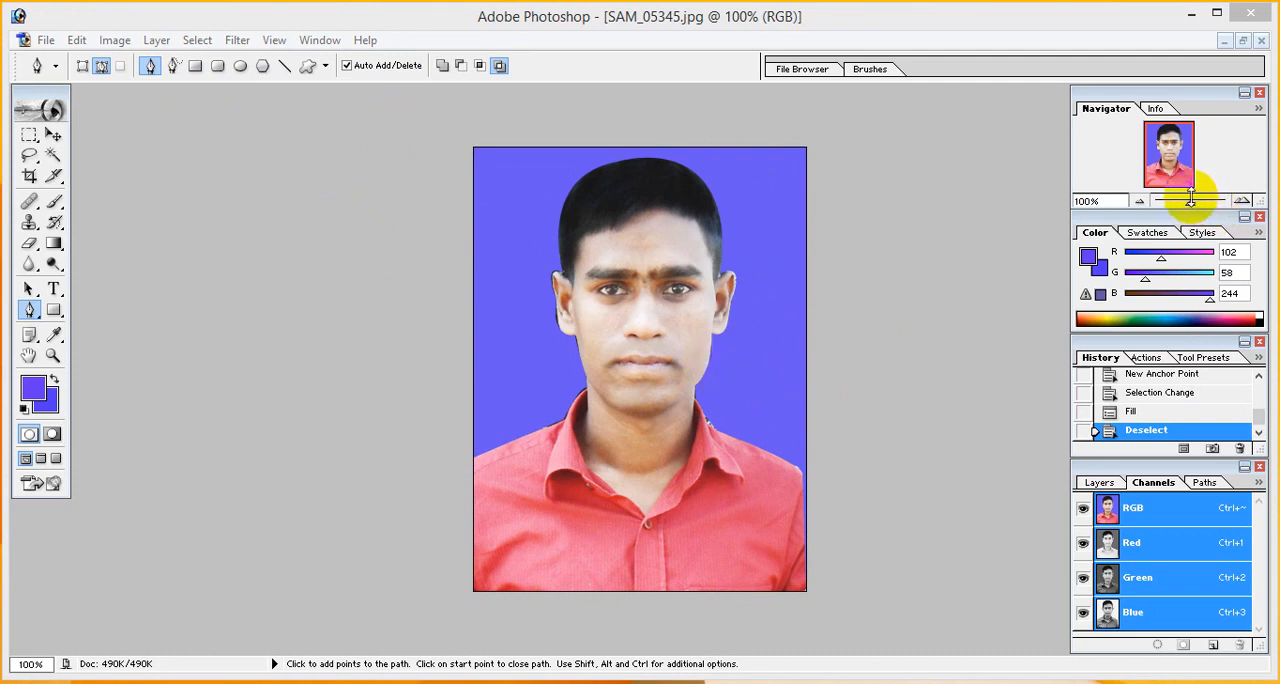
pyautogui.moveTo(1190, 207); pyautogui.dragTo(1202, 208)
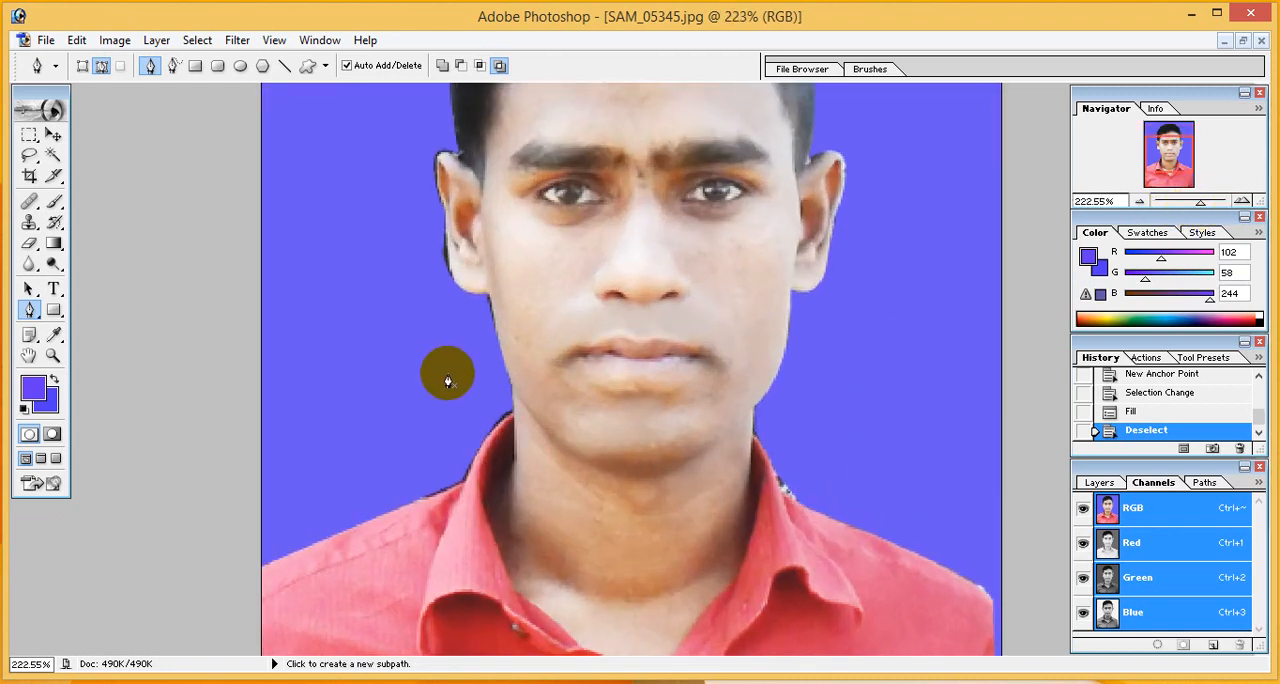
pyautogui.scroll(5, 443, 368)
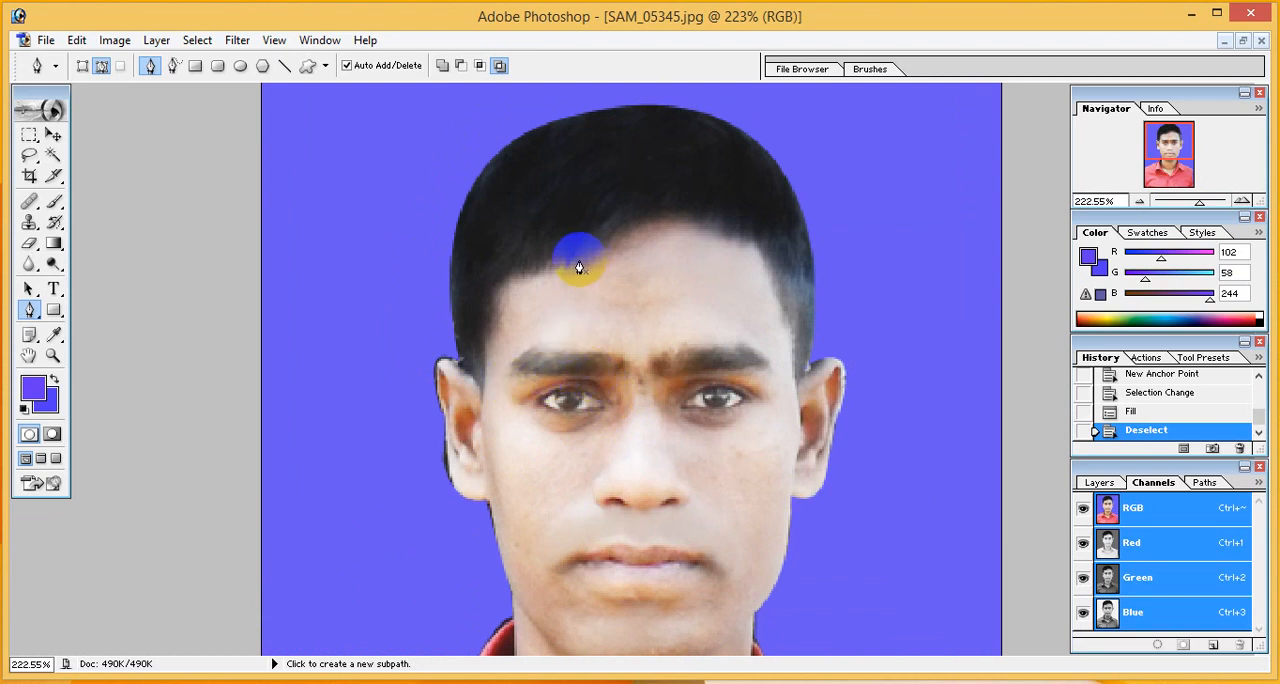
pyautogui.click(29, 224)
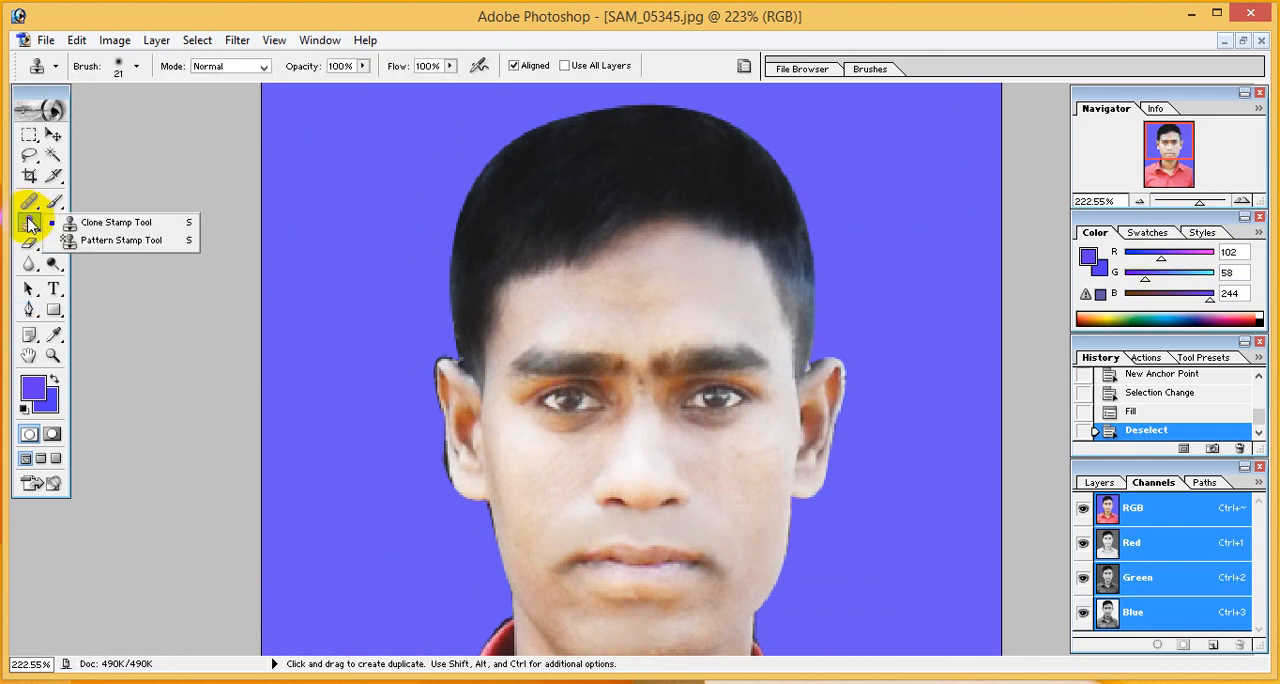
pyautogui.click(94, 224)
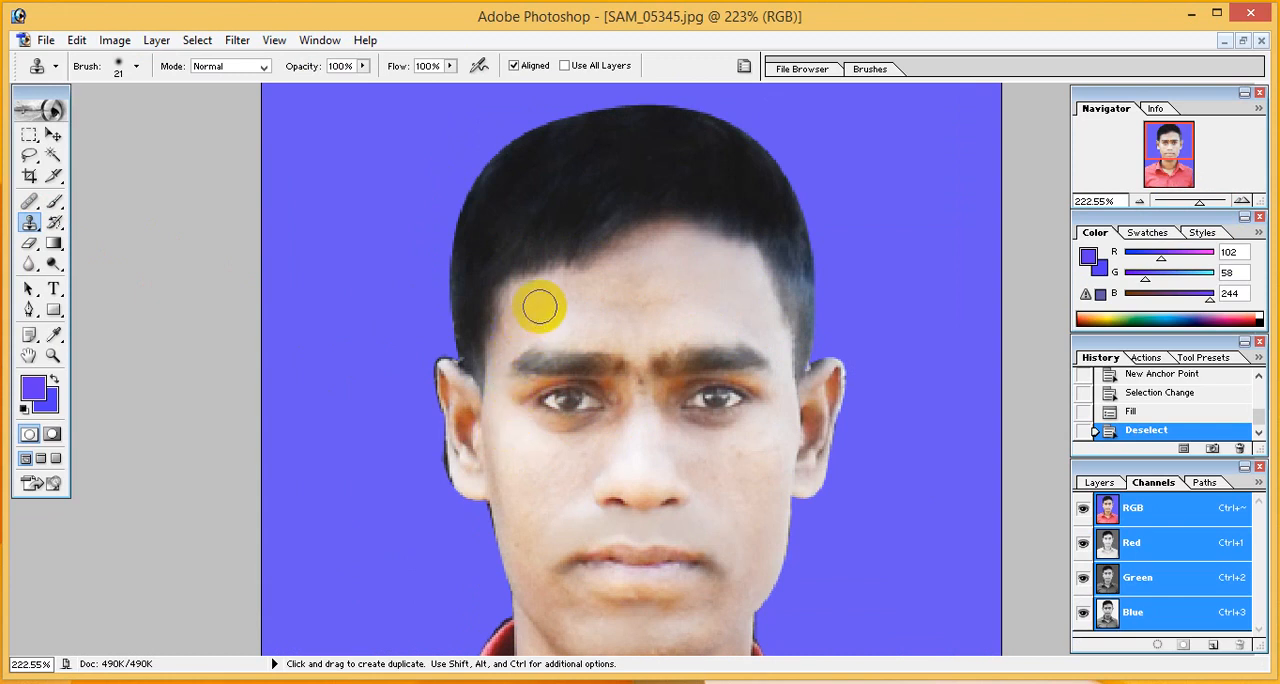
# - Try to retouch the forehead and the dark areas under both eyes by cloning nearby skin at 100% opacity
pyautogui.keyDown('alt'); pyautogui.click(523, 320); pyautogui.keyUp('alt')
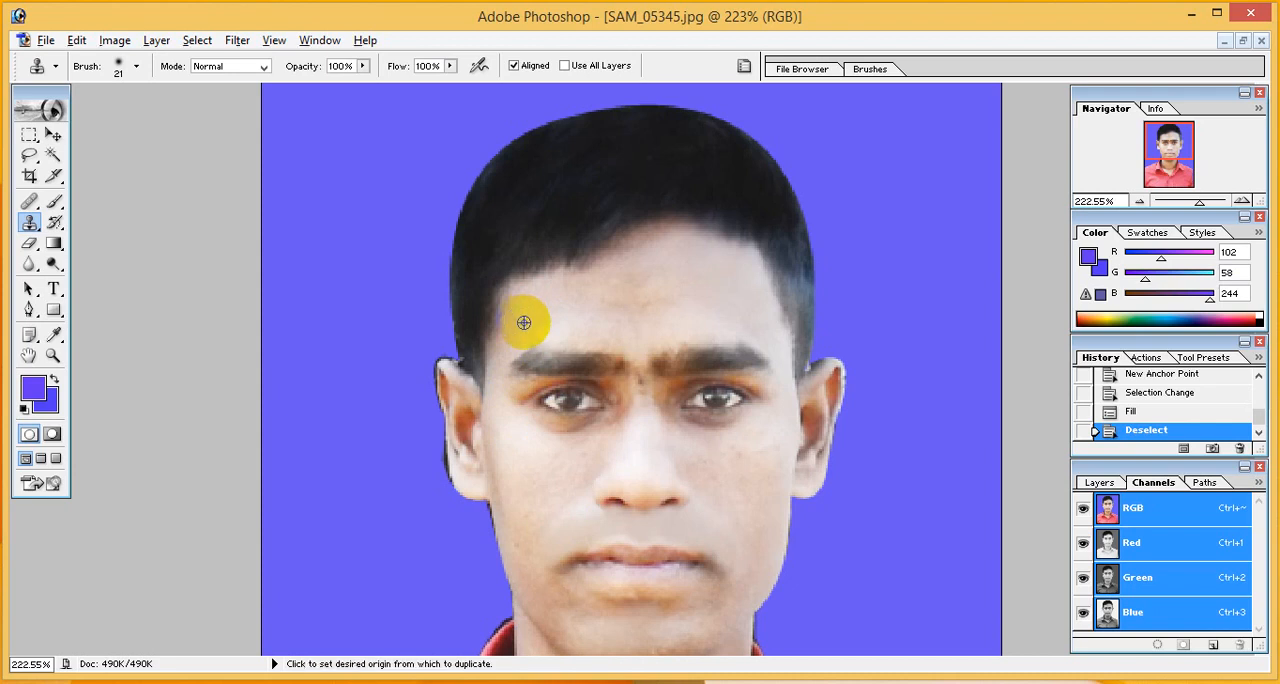
pyautogui.click(519, 336)
pyautogui.click(526, 334)
pyautogui.click(537, 334)
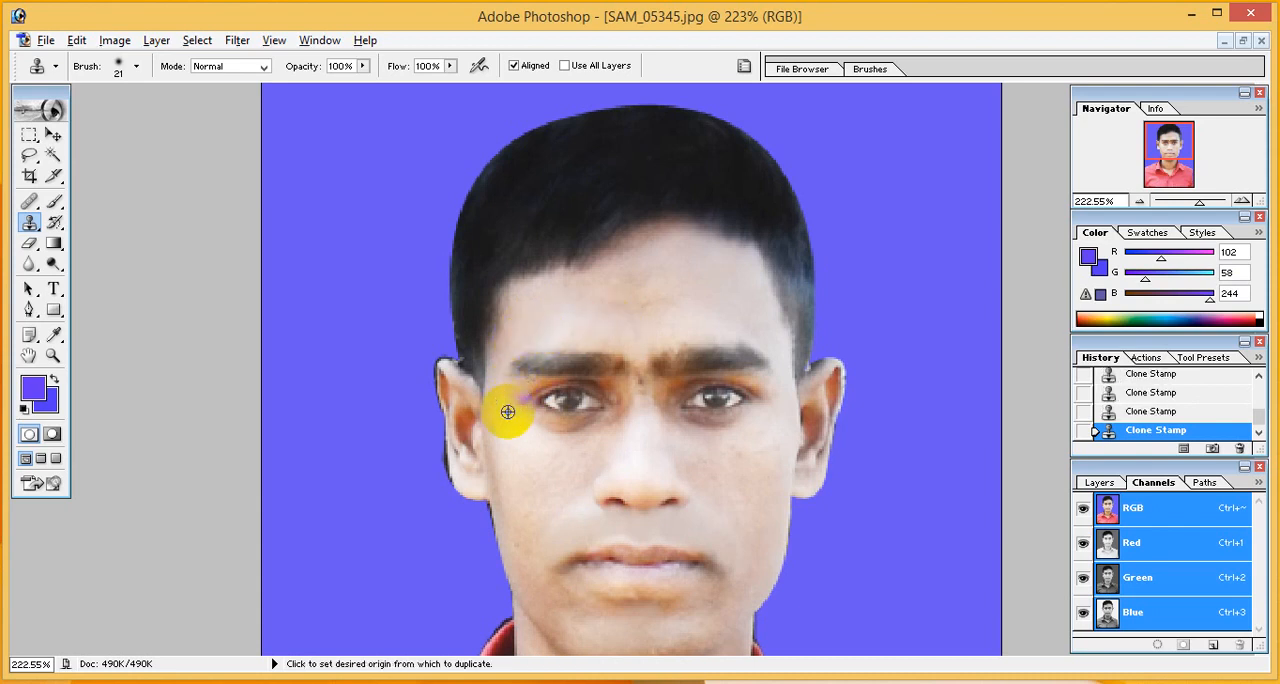
pyautogui.keyDown('alt'); pyautogui.click(558, 443); pyautogui.keyUp('alt')
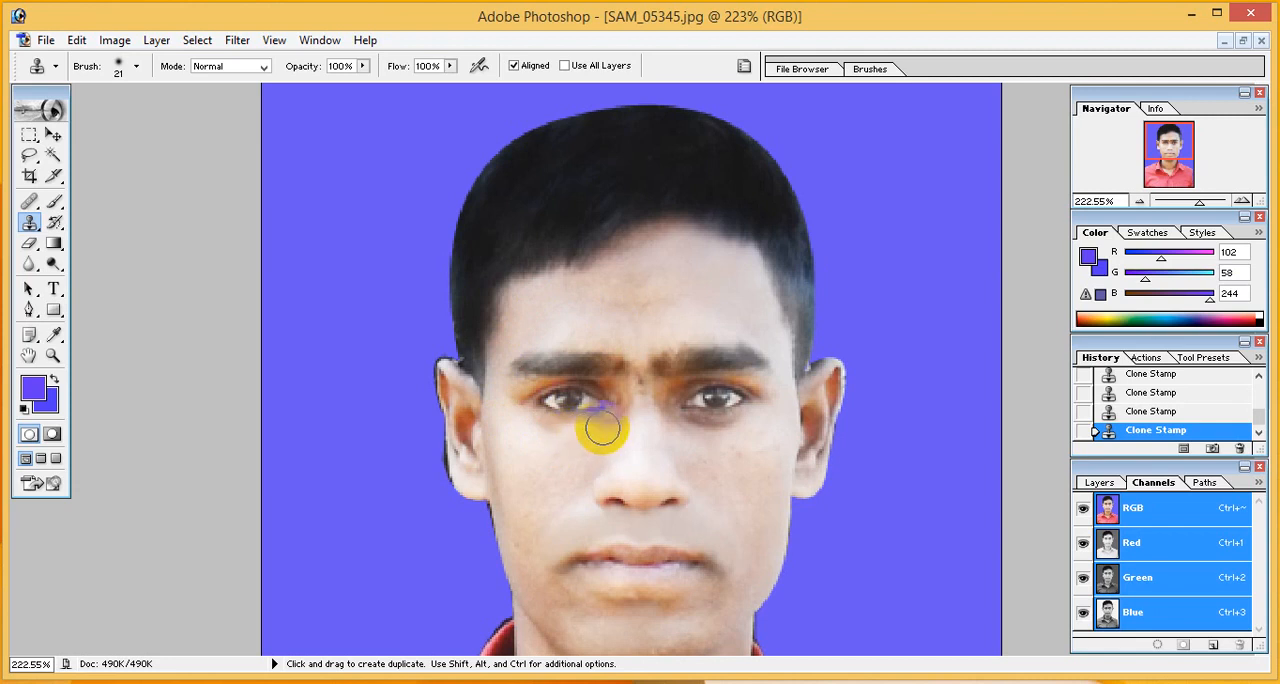
pyautogui.moveTo(595, 430)
pyautogui.mouseDown()
pyautogui.moveTo(543, 423)
pyautogui.moveTo(551, 442)
pyautogui.mouseUp()
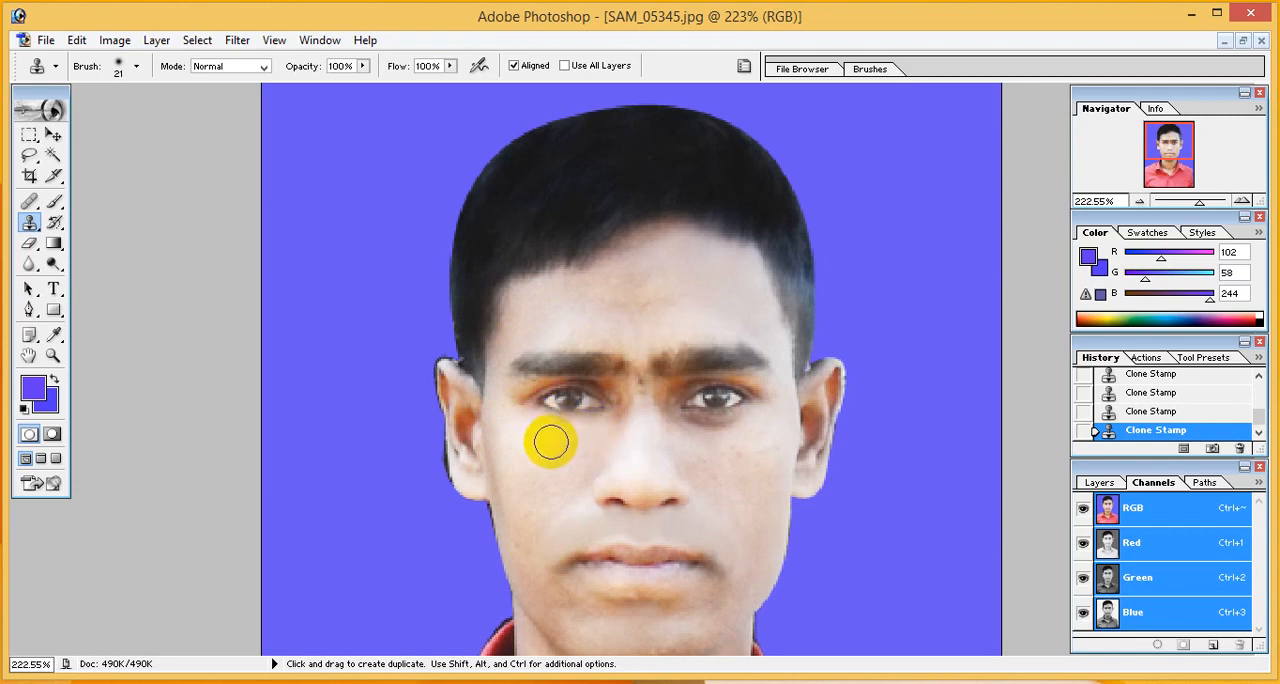
pyautogui.keyDown('alt'); pyautogui.click(752, 431); pyautogui.keyUp('alt')
pyautogui.click(723, 429)
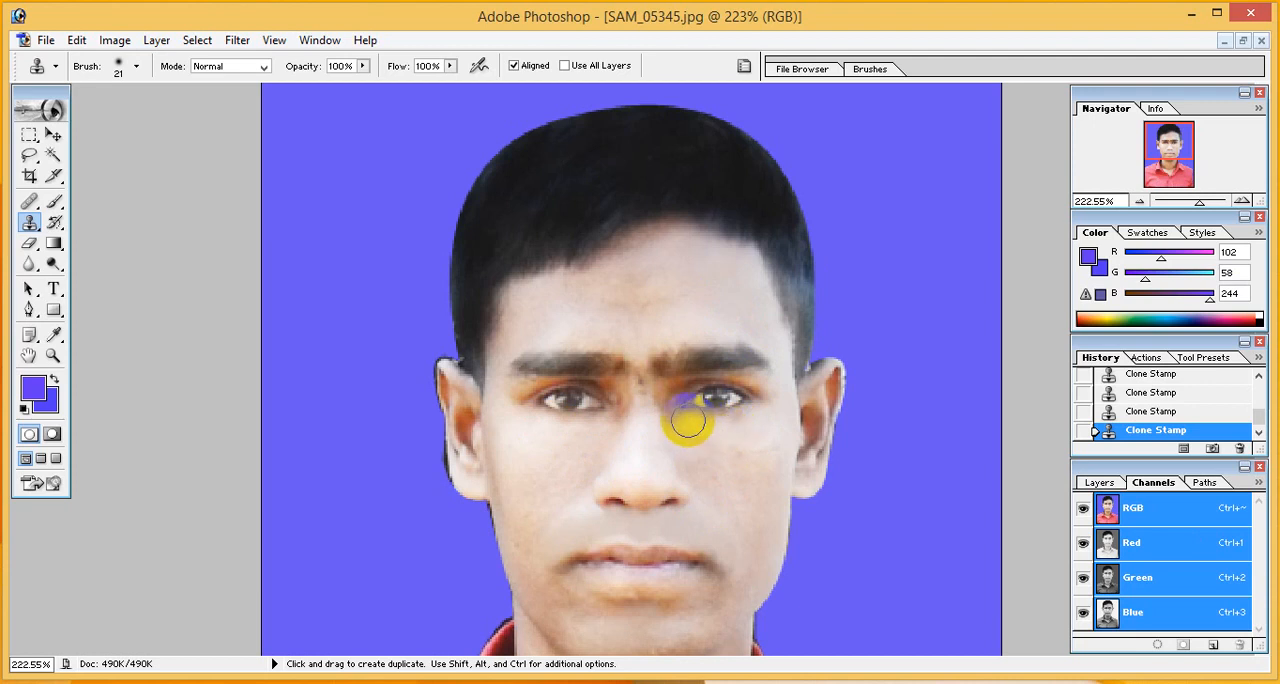
pyautogui.click(743, 437)
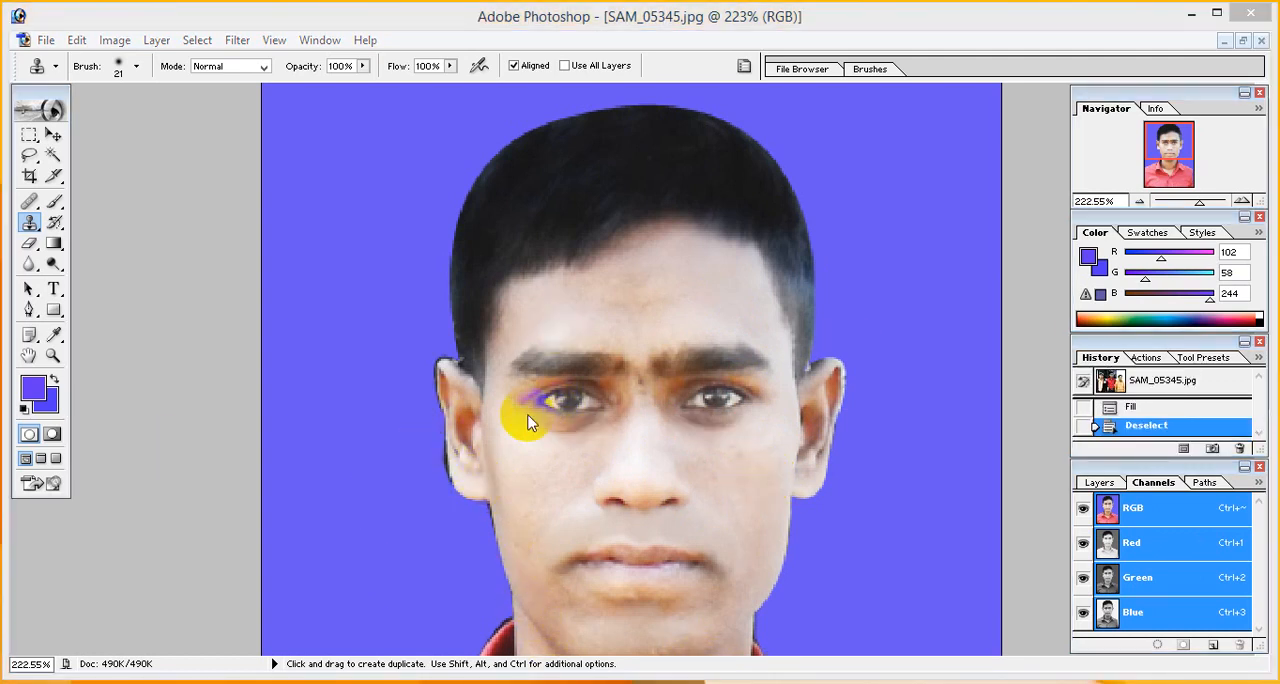
# - Clone the violet-blue background over the dark fringe beside the ear on the photo's left
pyautogui.click(28, 223)
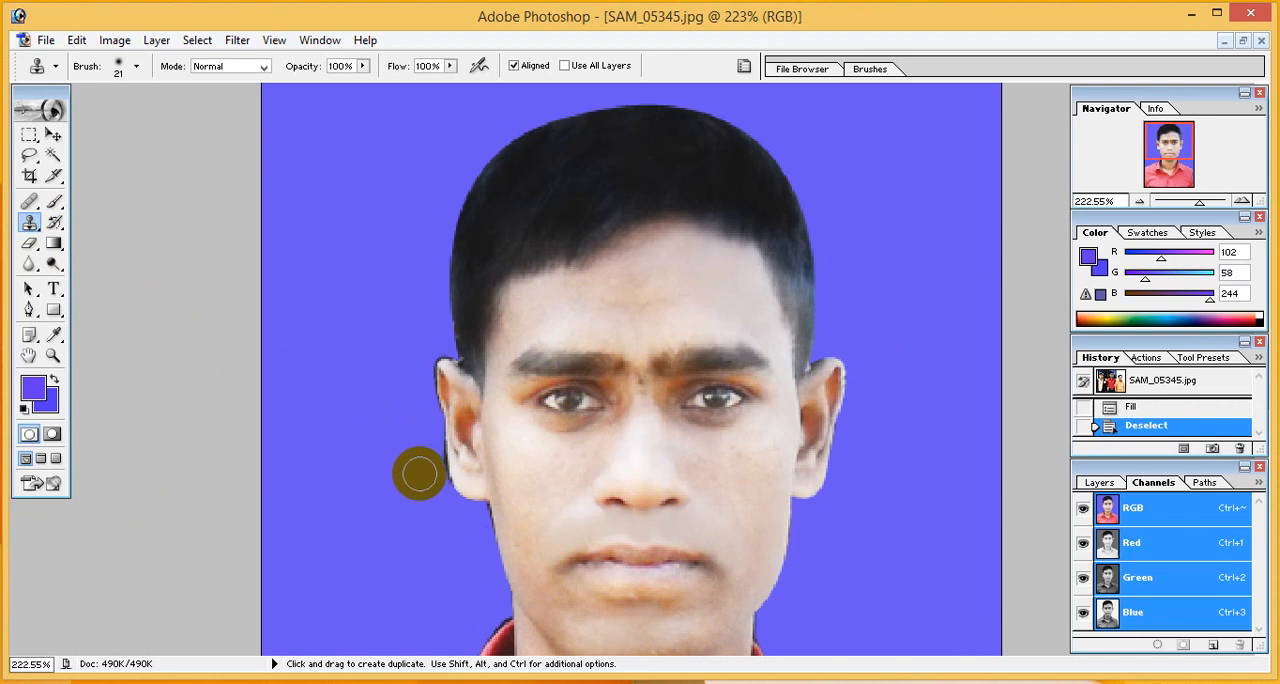
pyautogui.keyDown('alt'); pyautogui.click(401, 448); pyautogui.keyUp('alt')
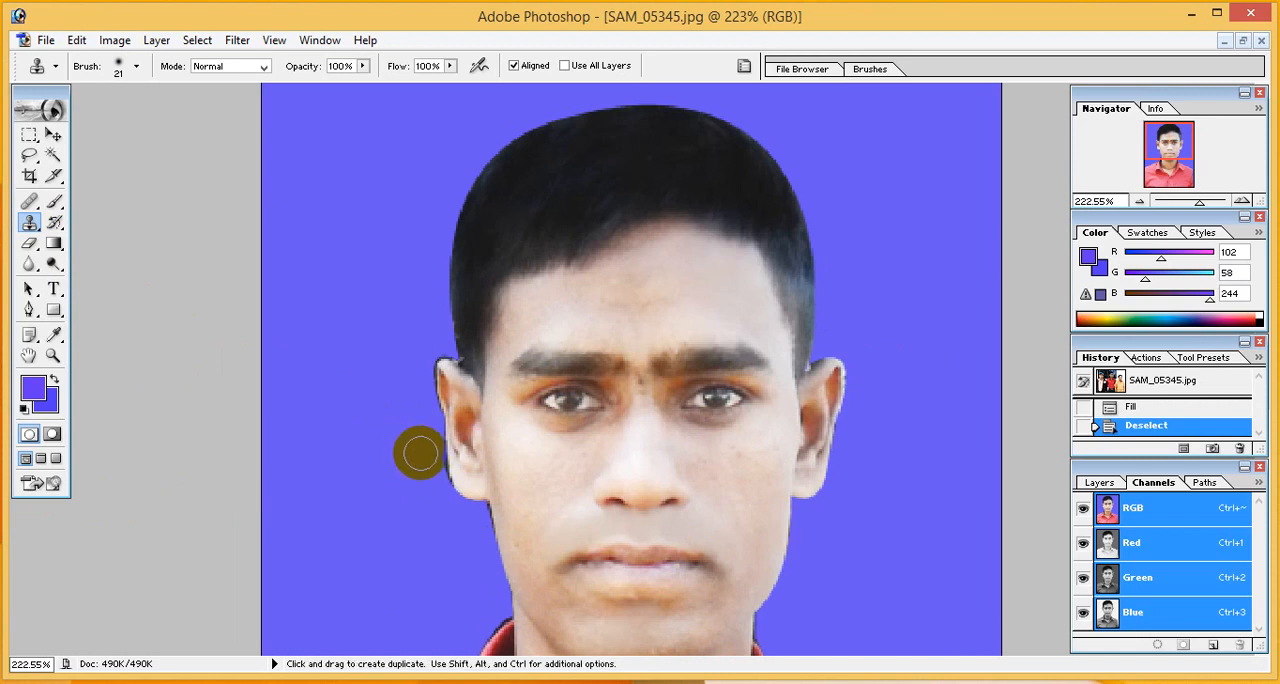
pyautogui.click(428, 458)
pyautogui.click(428, 460)
pyautogui.click(428, 460)
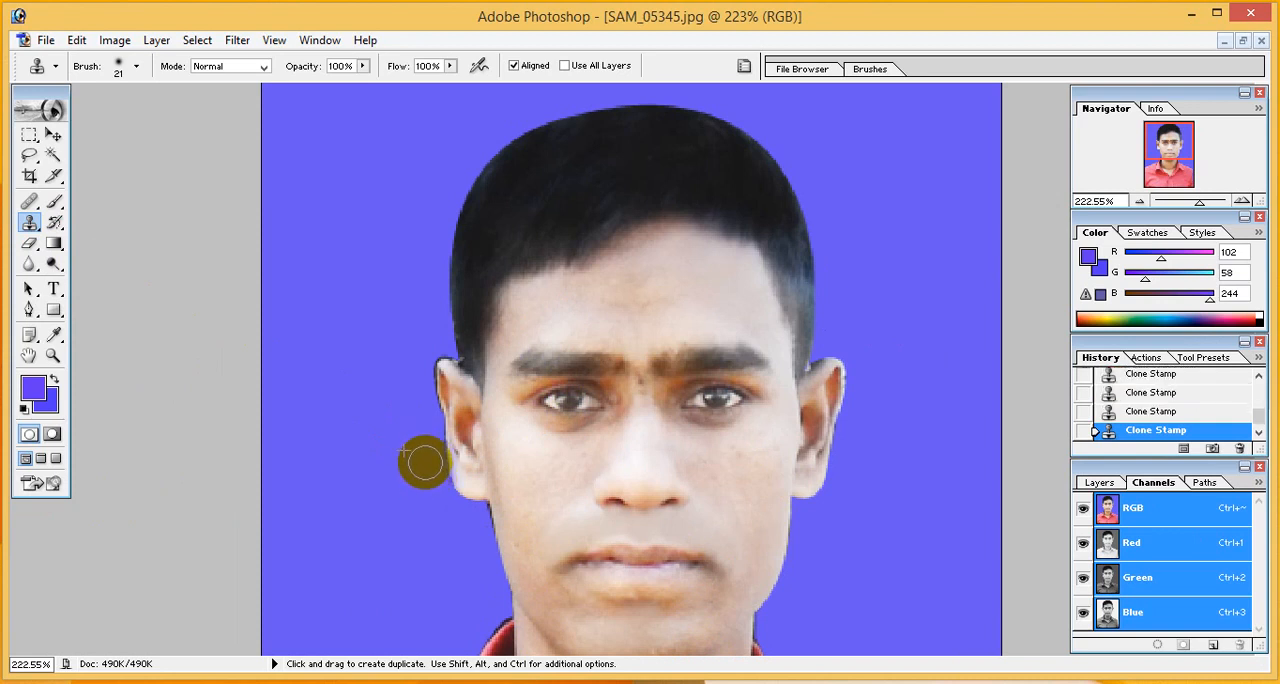
# - Set the Clone Stamp to 35% opacity and 55% flow, and clone skin over the forehead below the hairline
pyautogui.click(449, 67)
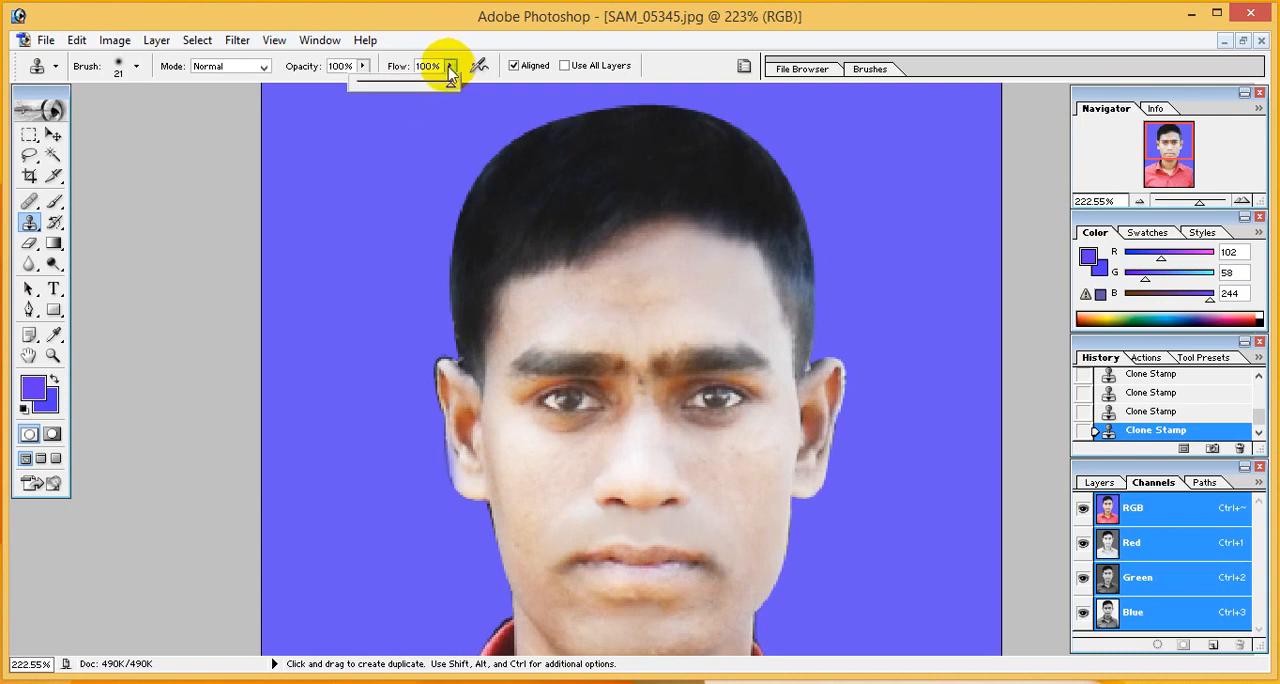
pyautogui.moveTo(445, 88); pyautogui.dragTo(330, 88)
pyautogui.click(362, 66)
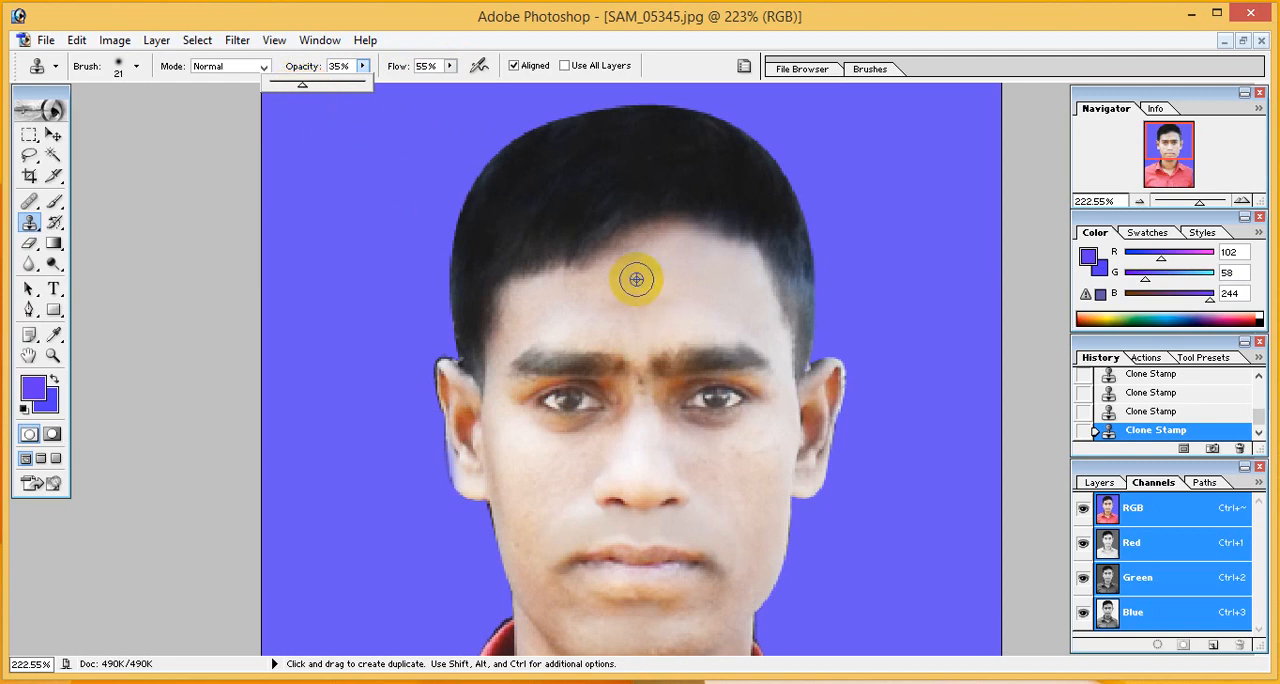
pyautogui.keyDown('alt'); pyautogui.click(584, 262); pyautogui.keyUp('alt')
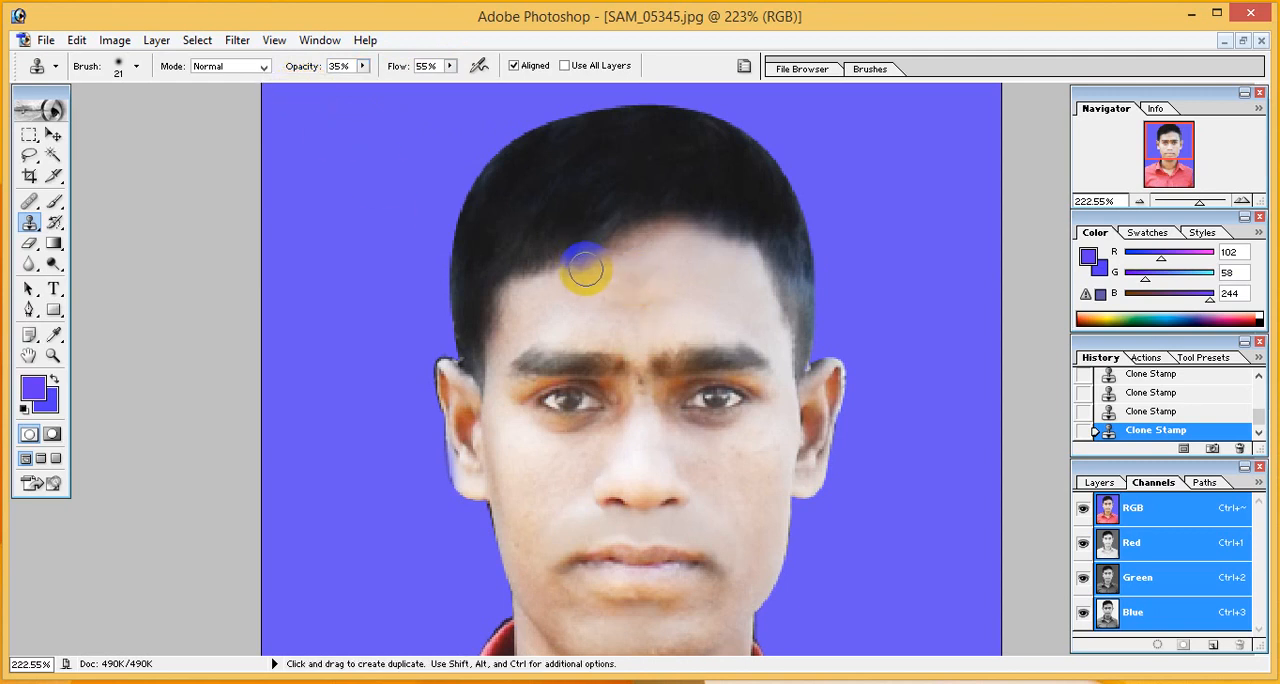
pyautogui.moveTo(579, 270)
pyautogui.mouseDown()
pyautogui.moveTo(644, 271)
pyautogui.moveTo(630, 259)
pyautogui.moveTo(593, 268)
pyautogui.moveTo(612, 316)
pyautogui.moveTo(576, 298)
pyautogui.mouseUp()
pyautogui.keyDown('alt'); pyautogui.click(645, 272); pyautogui.keyUp('alt')
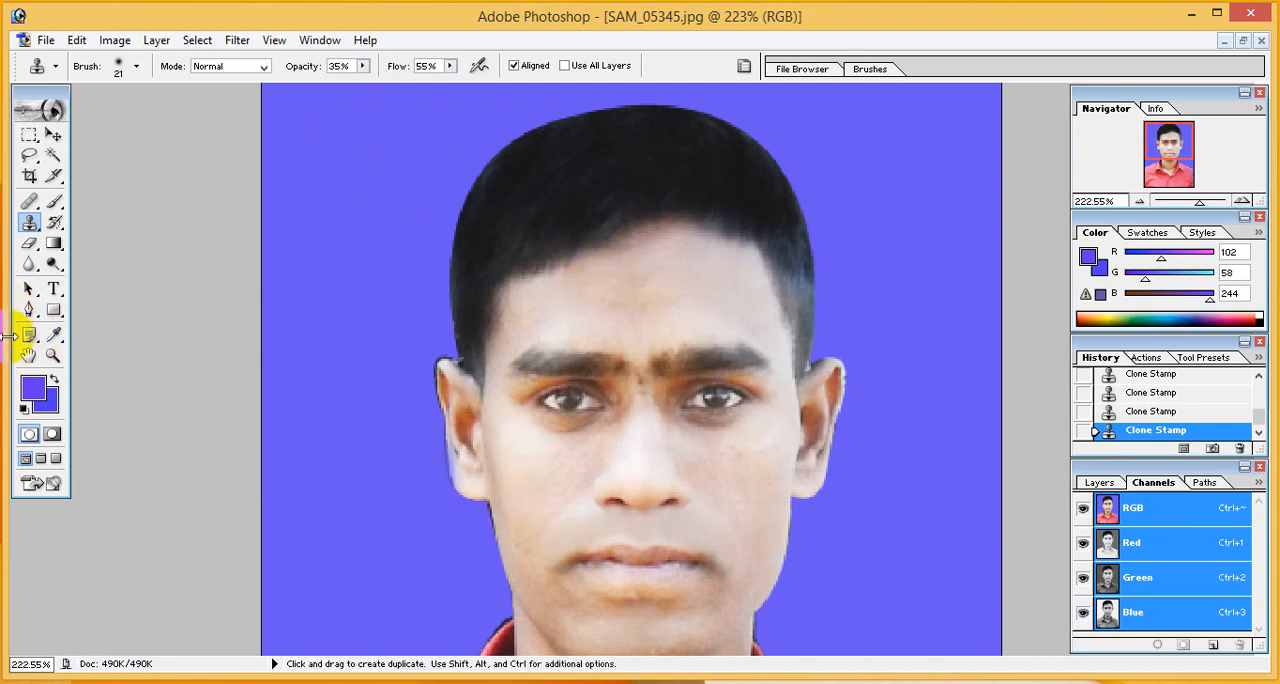
# - Outline the fringe beside the ear on the photo's left with the Pen tool, convert the path to a selection and cut it
pyautogui.click(29, 311)
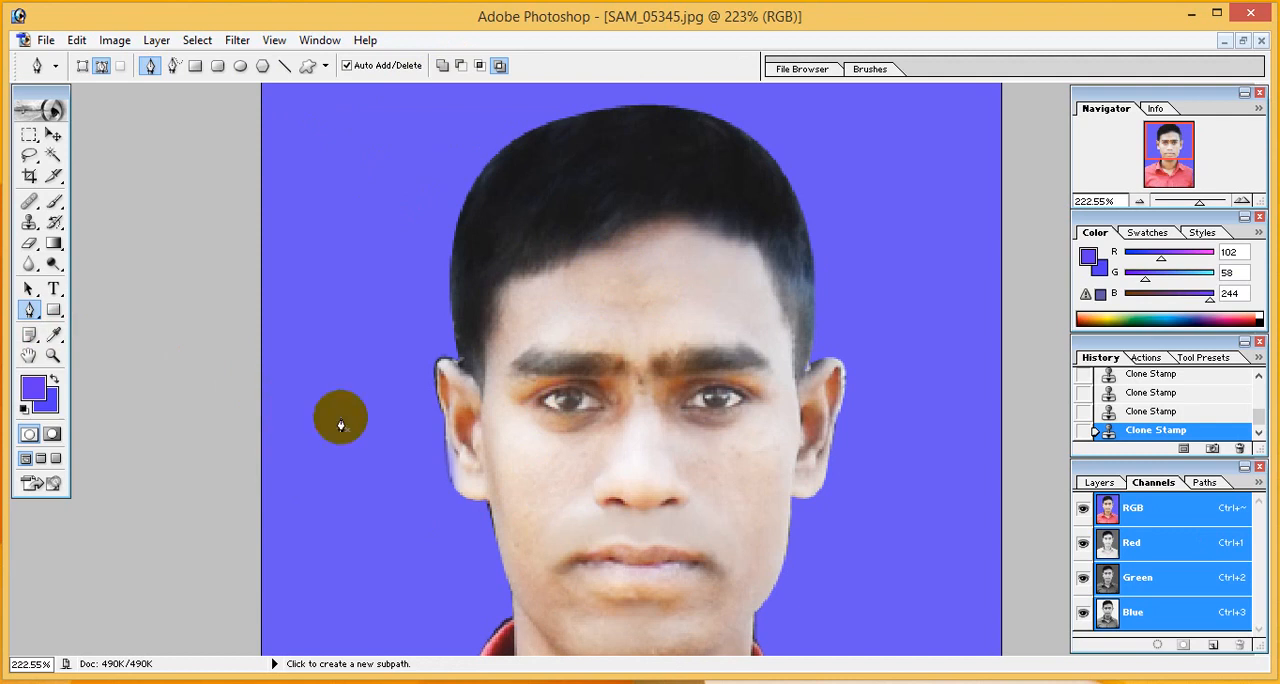
pyautogui.click(454, 494)
pyautogui.click(446, 458)
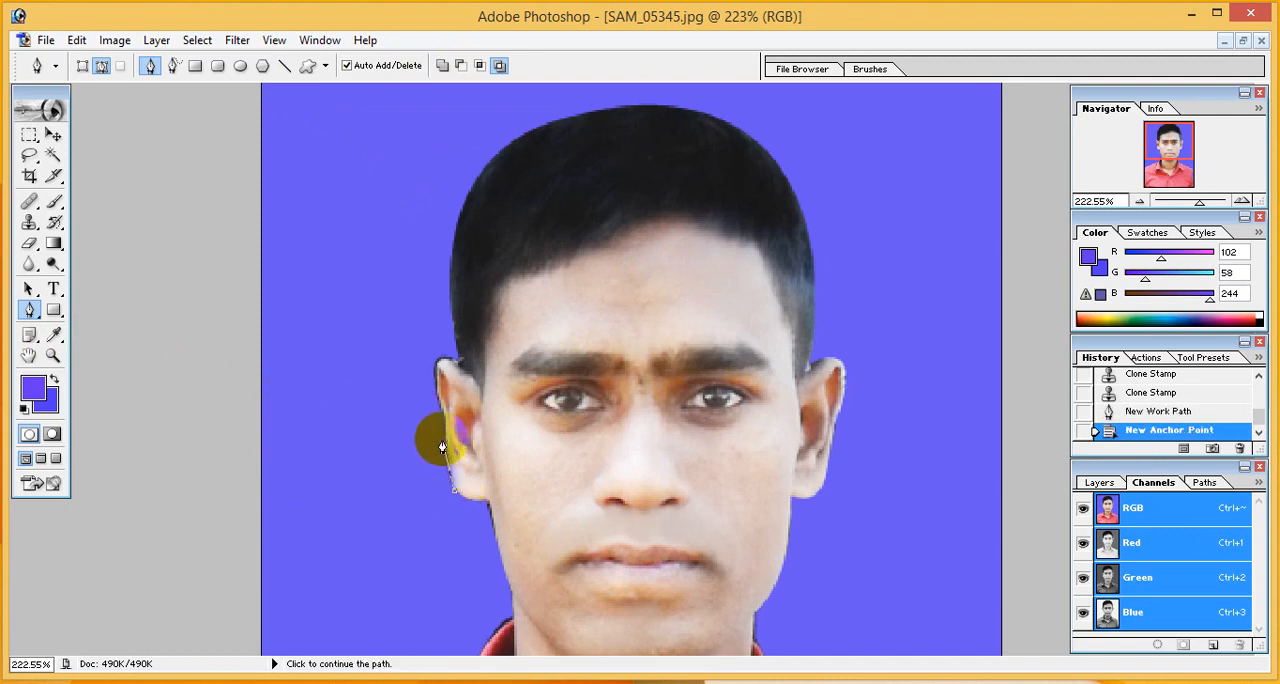
pyautogui.click(443, 420)
pyautogui.click(339, 442)
pyautogui.moveTo(383, 510); pyautogui.dragTo(390, 520)
pyautogui.click(433, 567)
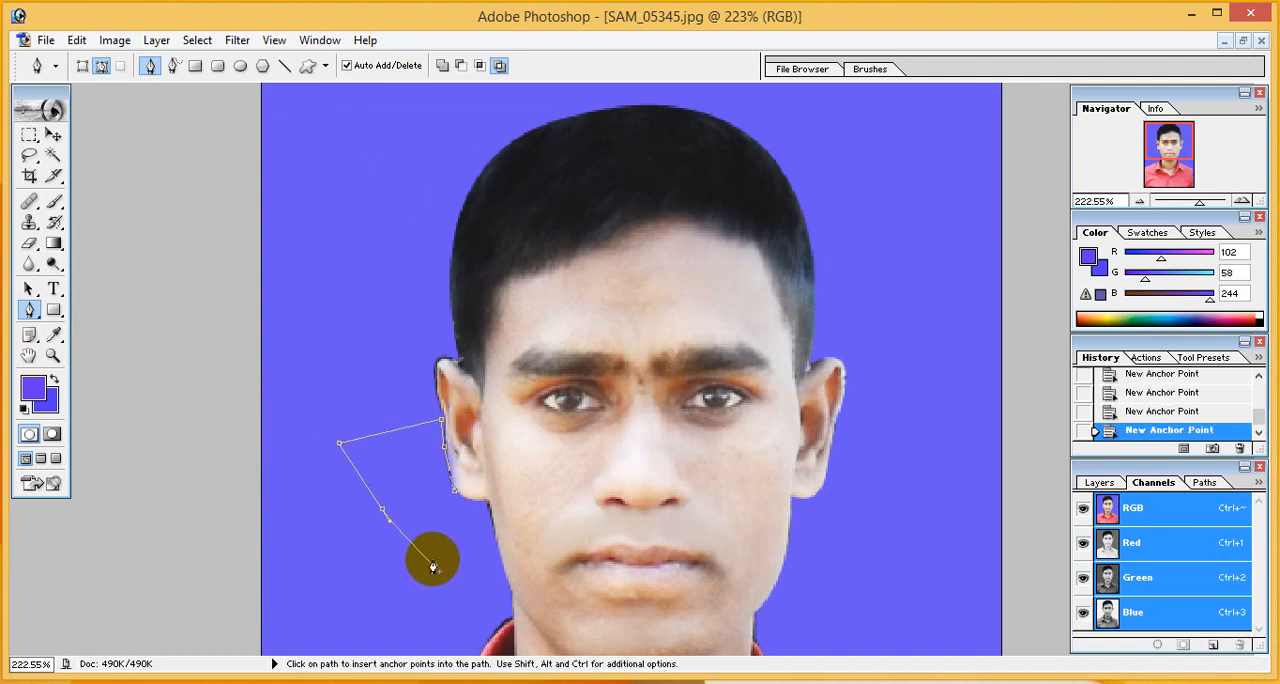
pyautogui.hotkey('ctrl', 'Return')
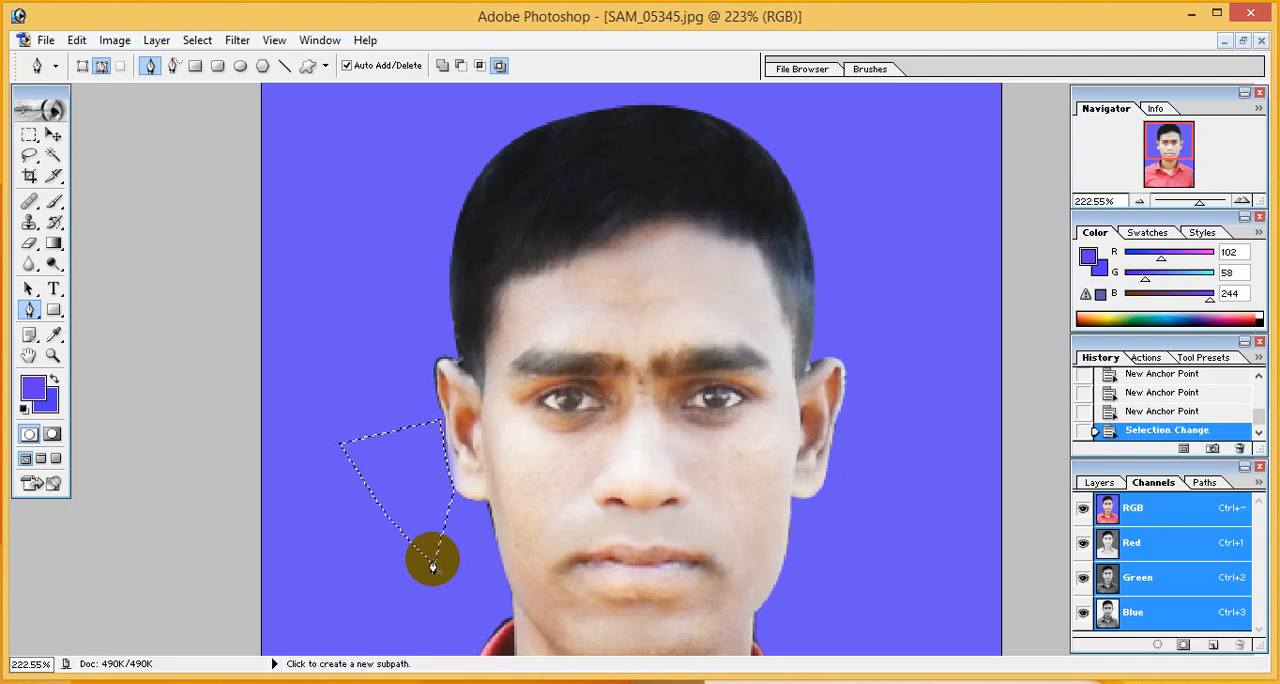
pyautogui.hotkey('ctrl', 'x')
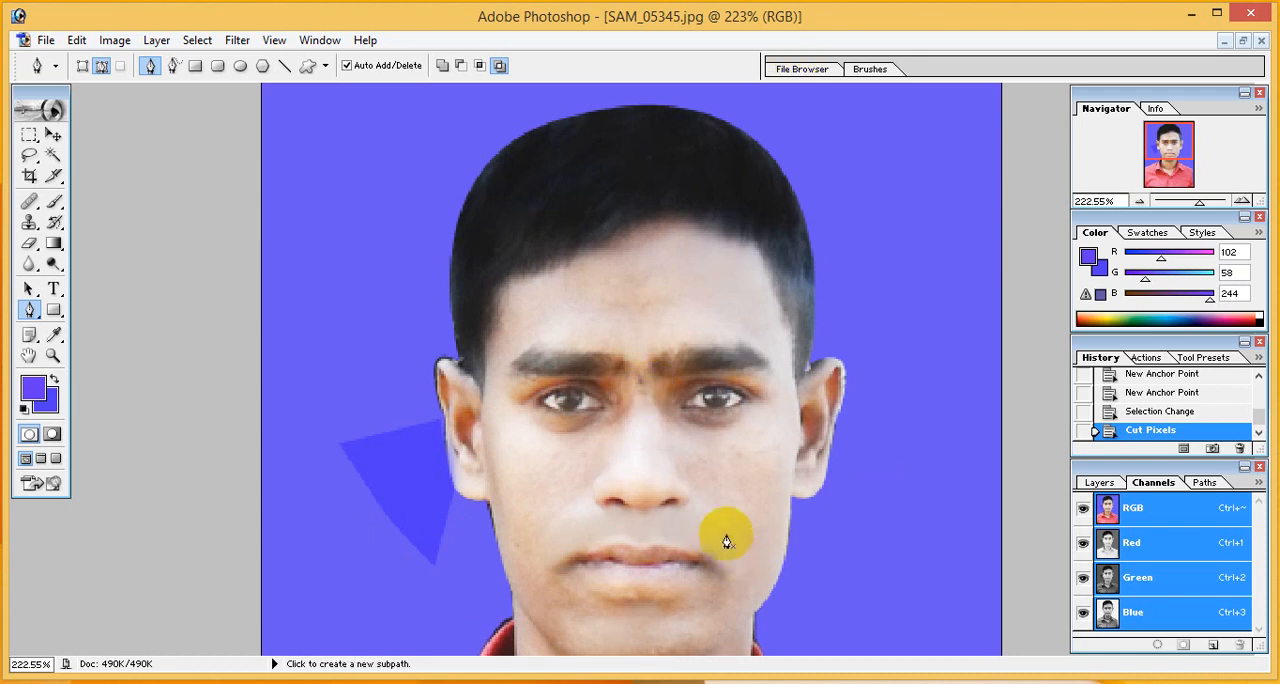
# - Outline the leftover fringe along the collar on the photo's right with the Pen tool, convert the path to a selection and cut it
pyautogui.scroll(-6, 870, 514)
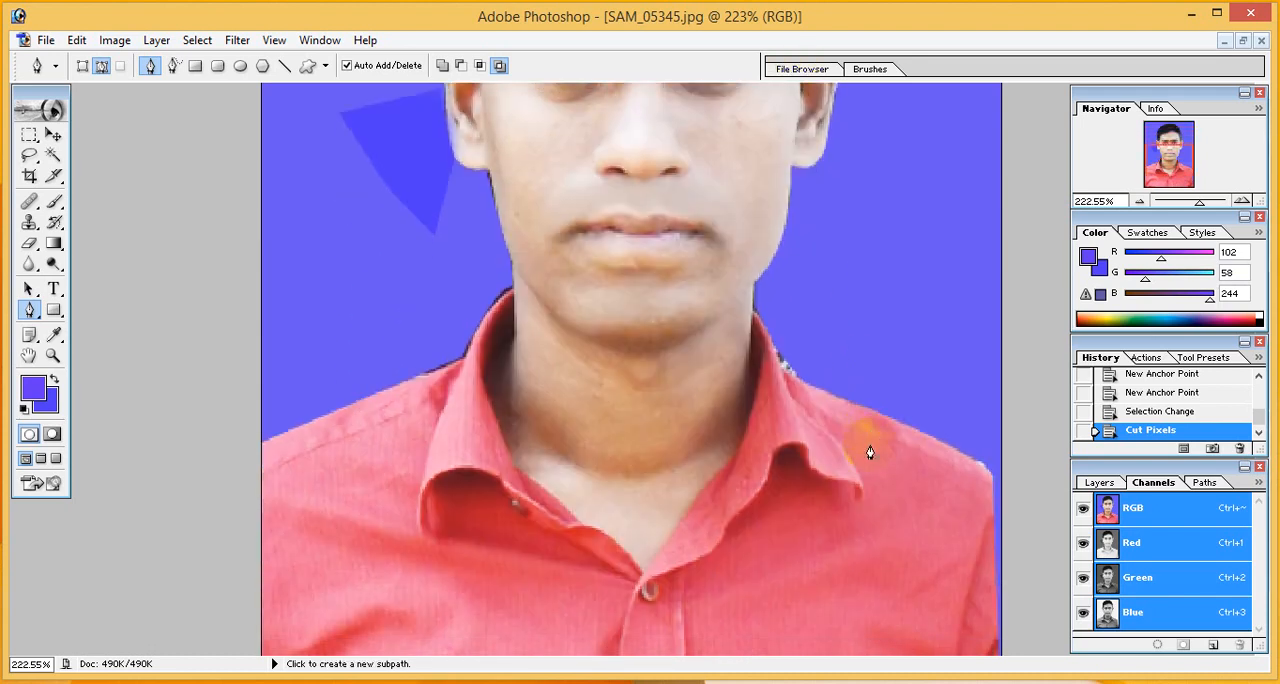
pyautogui.click(792, 382)
pyautogui.click(775, 354)
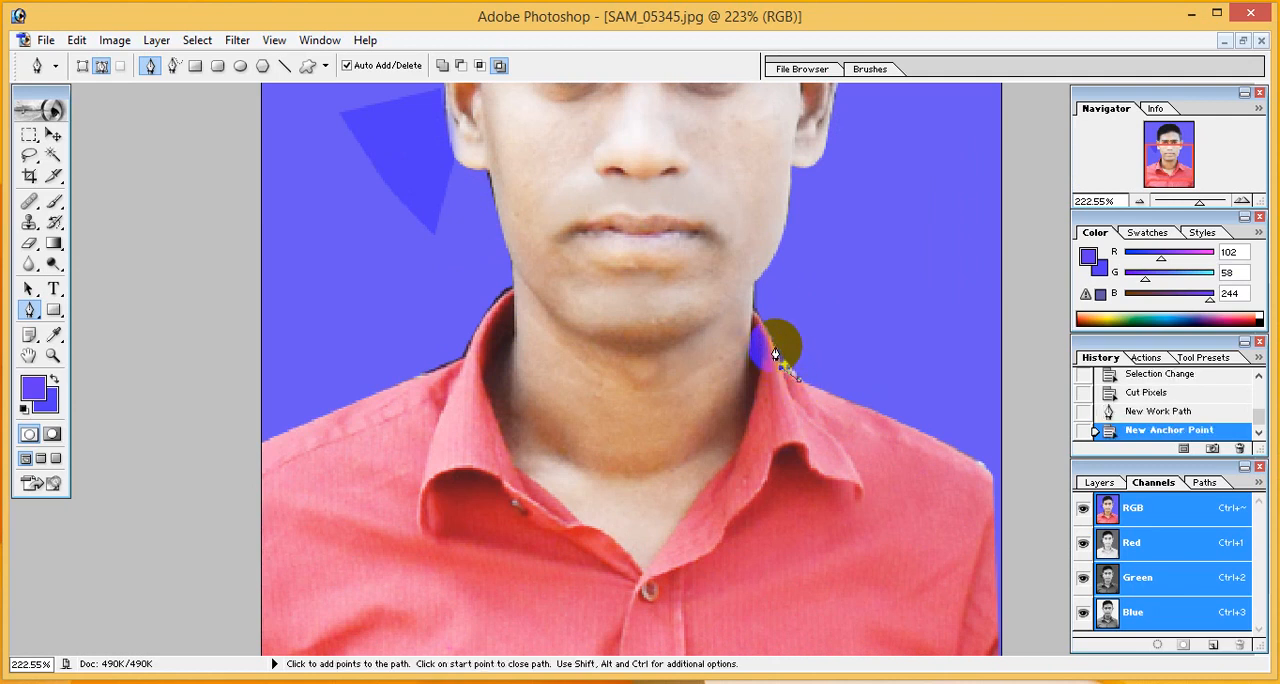
pyautogui.click(766, 336)
pyautogui.click(761, 324)
pyautogui.click(752, 312)
pyautogui.moveTo(908, 326); pyautogui.dragTo(923, 340)
pyautogui.hotkey('ctrl', 'Return')
pyautogui.hotkey('ctrl', 'x')
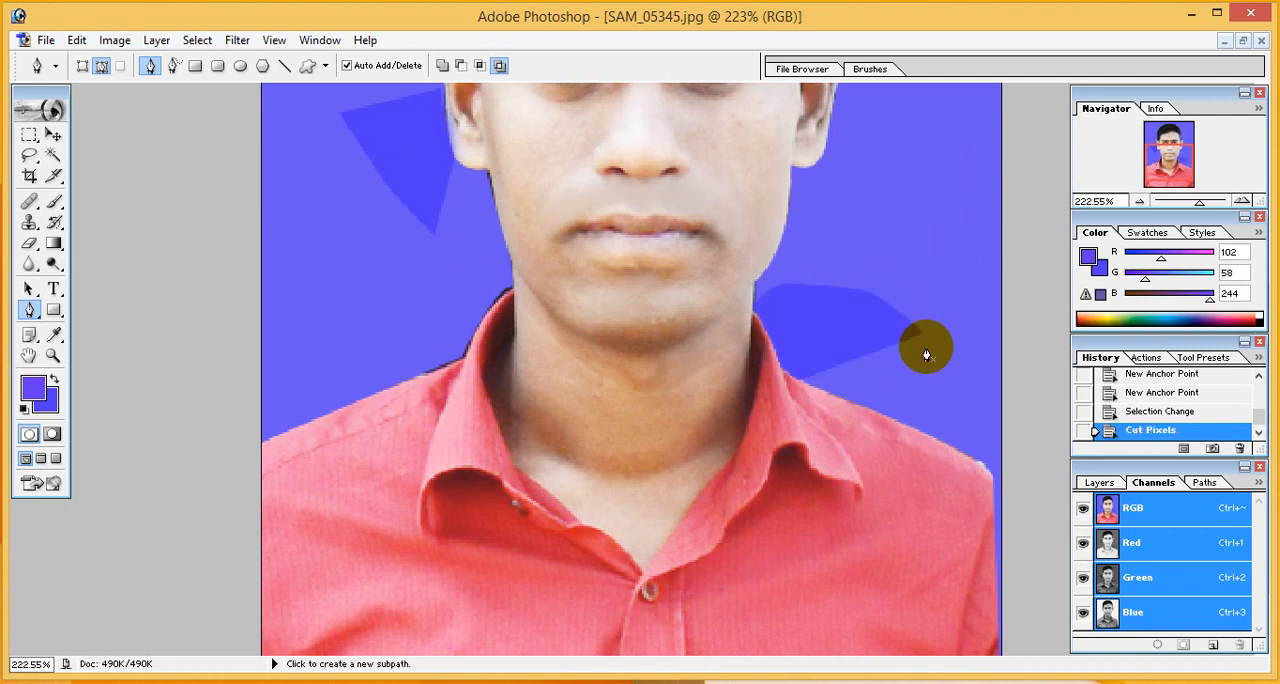
# - Trace the dark fringe along the shoulder and collar on the photo's left, redoing the second point, and cut the selected area
pyautogui.click(401, 381)
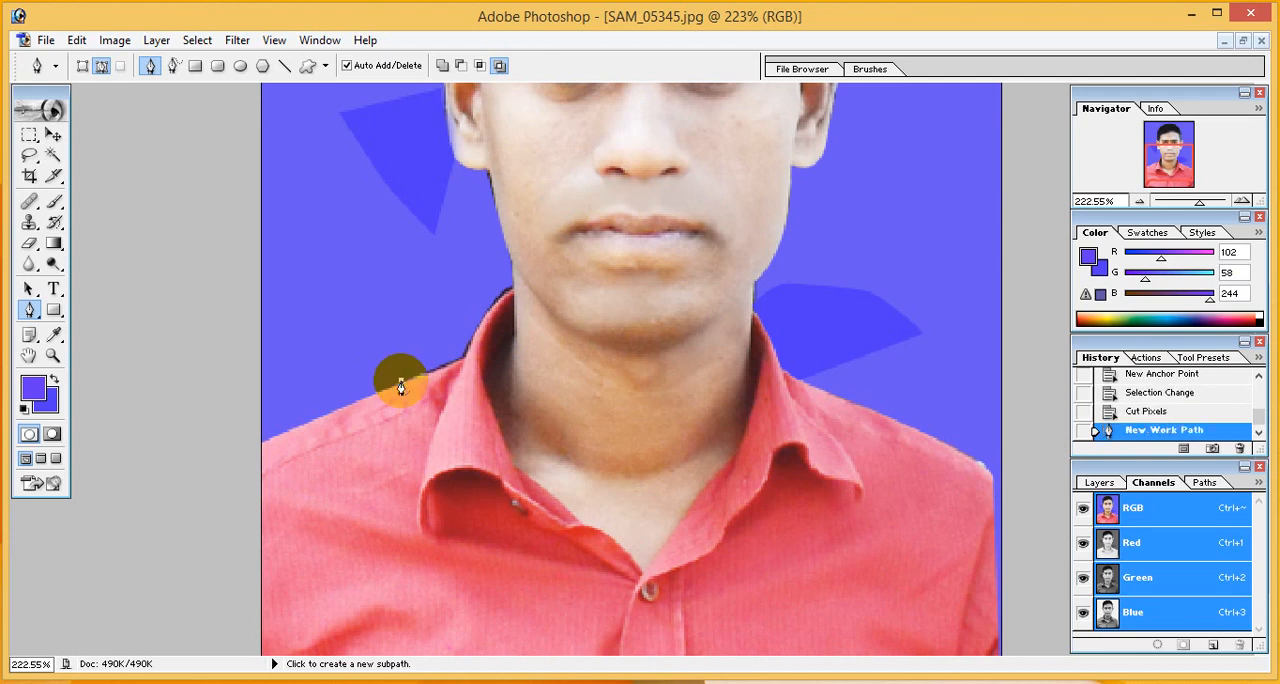
pyautogui.click(466, 357)
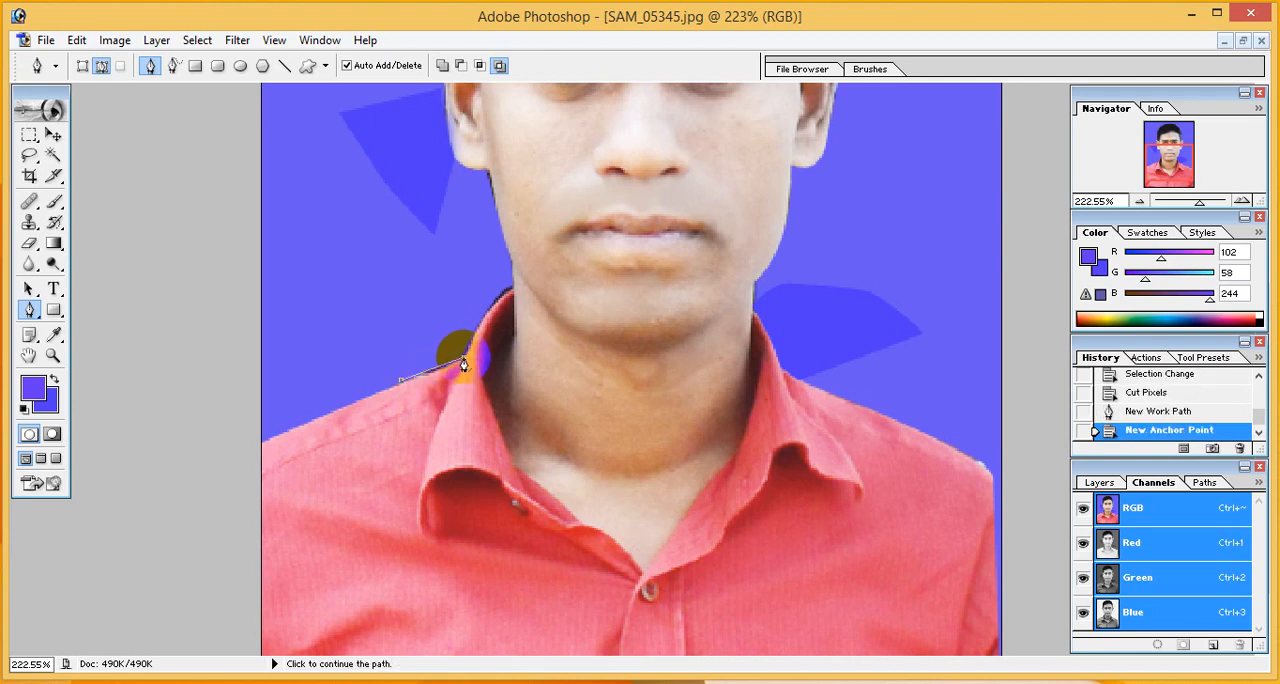
pyautogui.hotkey('ctrl', 'z')
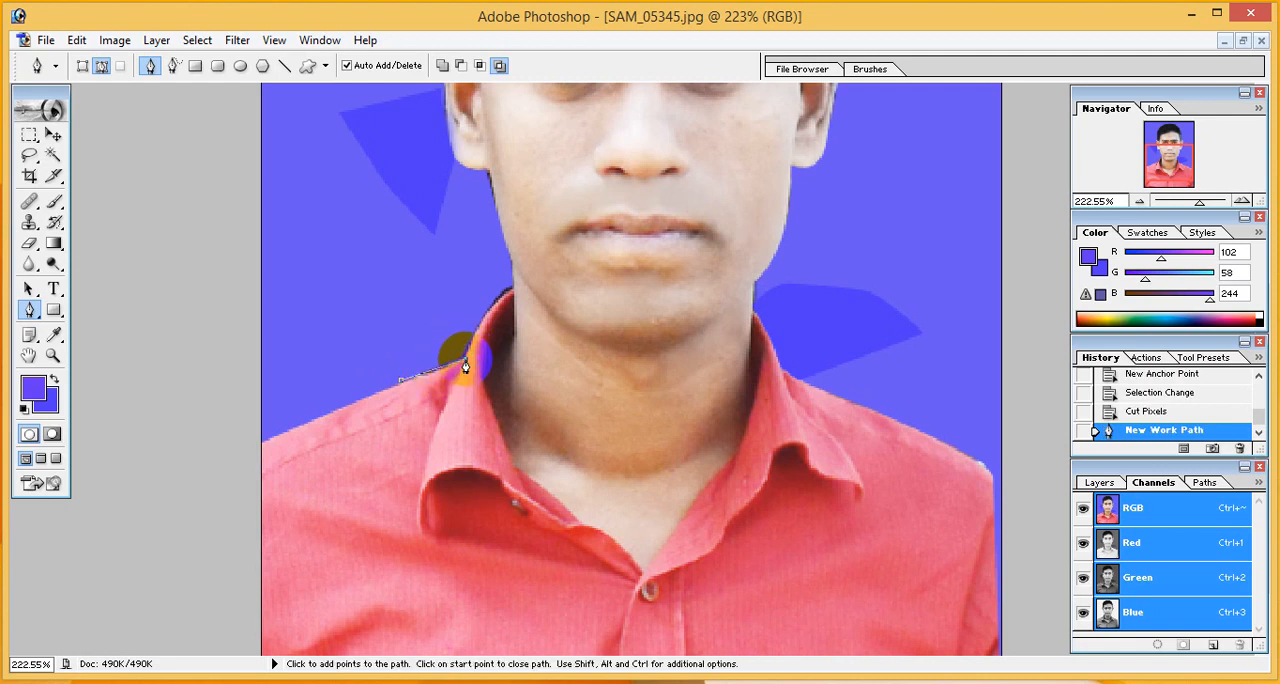
pyautogui.click(466, 357)
pyautogui.click(475, 333)
pyautogui.click(491, 313)
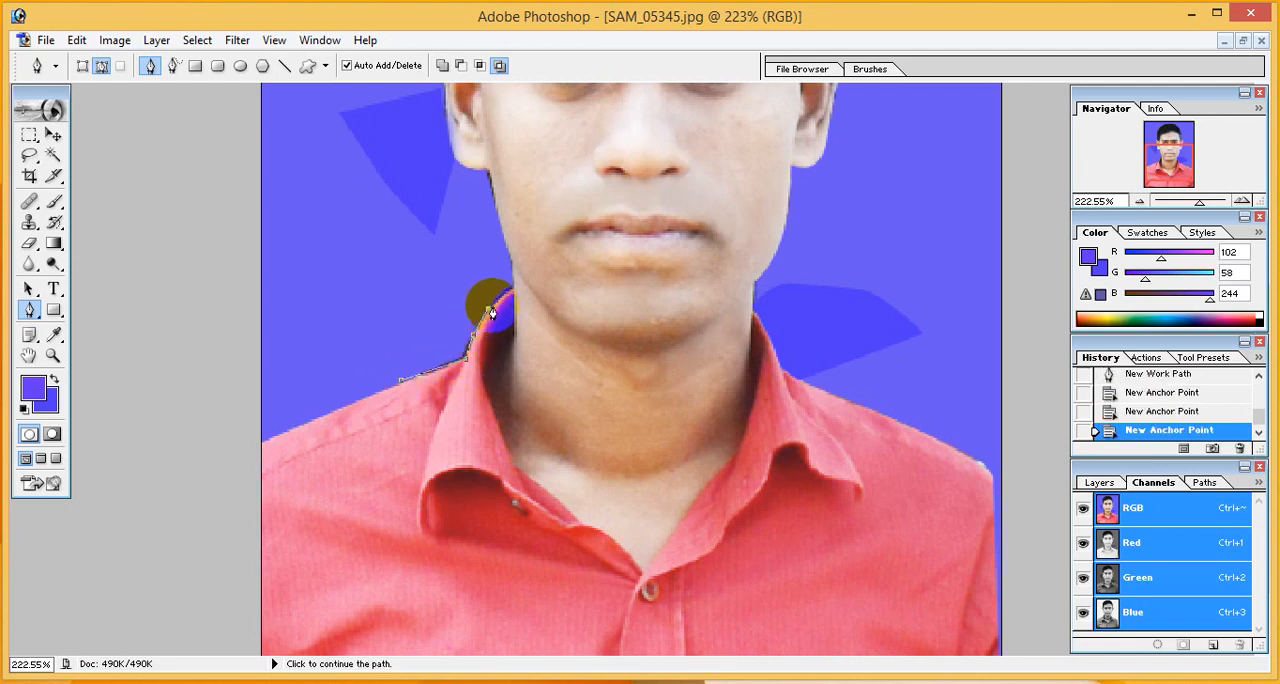
pyautogui.click(513, 287)
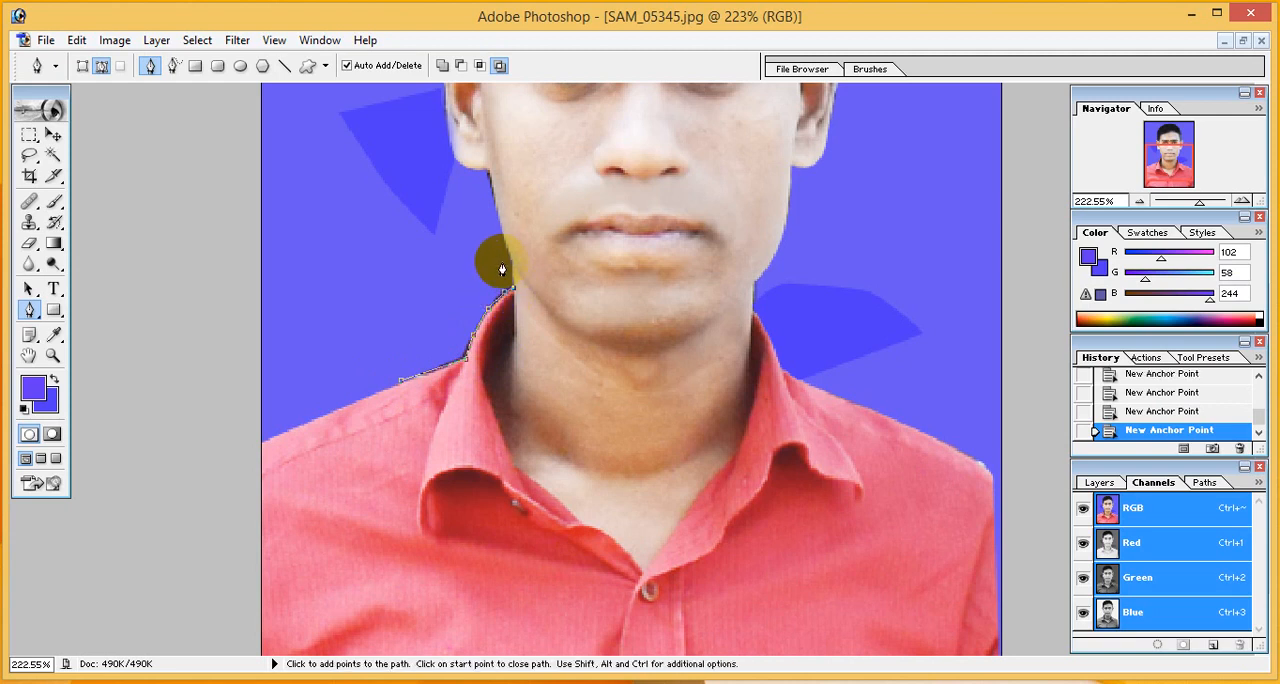
pyautogui.moveTo(497, 256); pyautogui.dragTo(480, 257)
pyautogui.click(417, 269)
pyautogui.hotkey('ctrl', 'Return')
pyautogui.hotkey('ctrl', 'x')
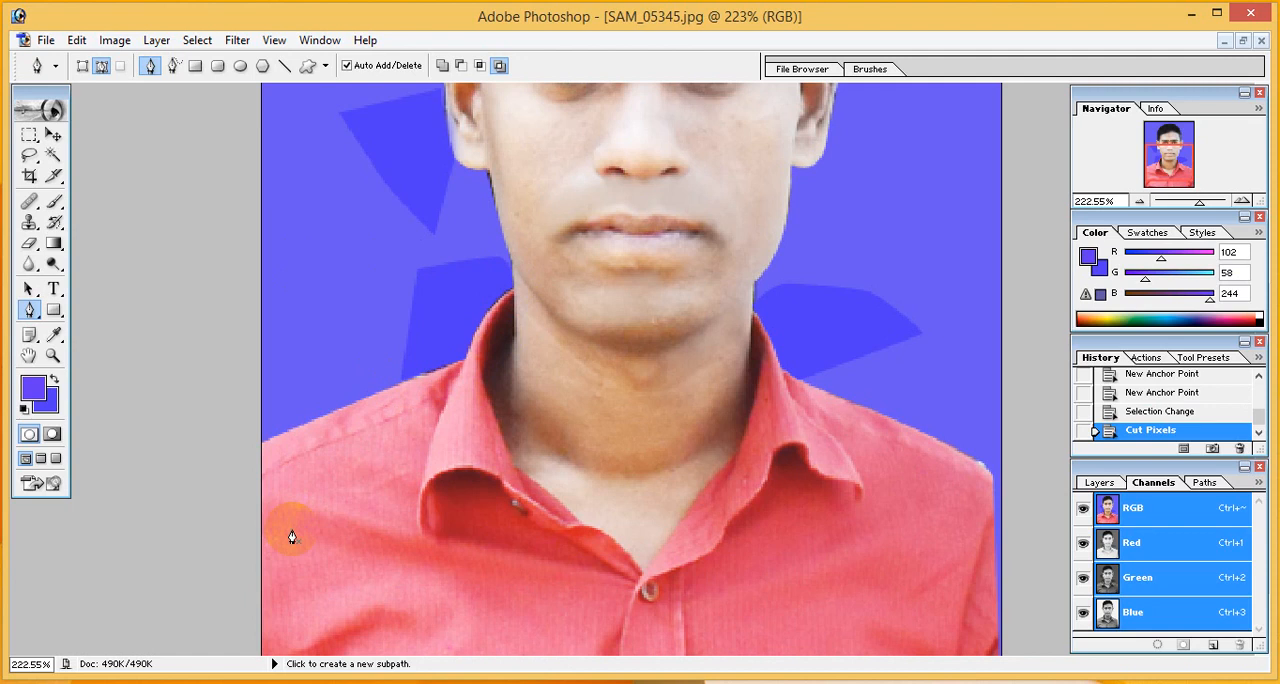
# - Retouch the lower neck skin above the shirt opening with the Clone Stamp at 35% opacity and 55% flow
pyautogui.scroll(5, 740, 460)
pyautogui.scroll(-3, 710, 447)
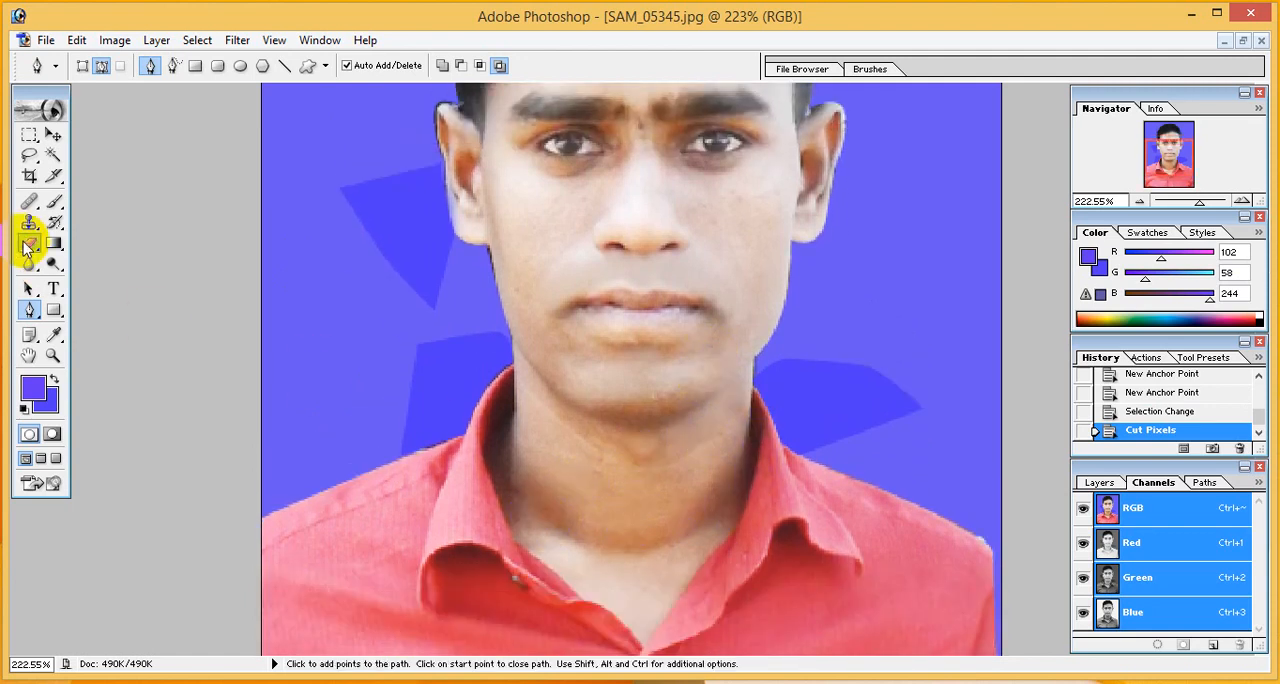
pyautogui.rightClick(28, 228)
pyautogui.click(62, 224)
pyautogui.click(662, 558)
pyautogui.click(635, 538)
pyautogui.click(618, 522)
pyautogui.click(599, 507)
pyautogui.click(654, 561)
pyautogui.scroll(5, 653, 465)
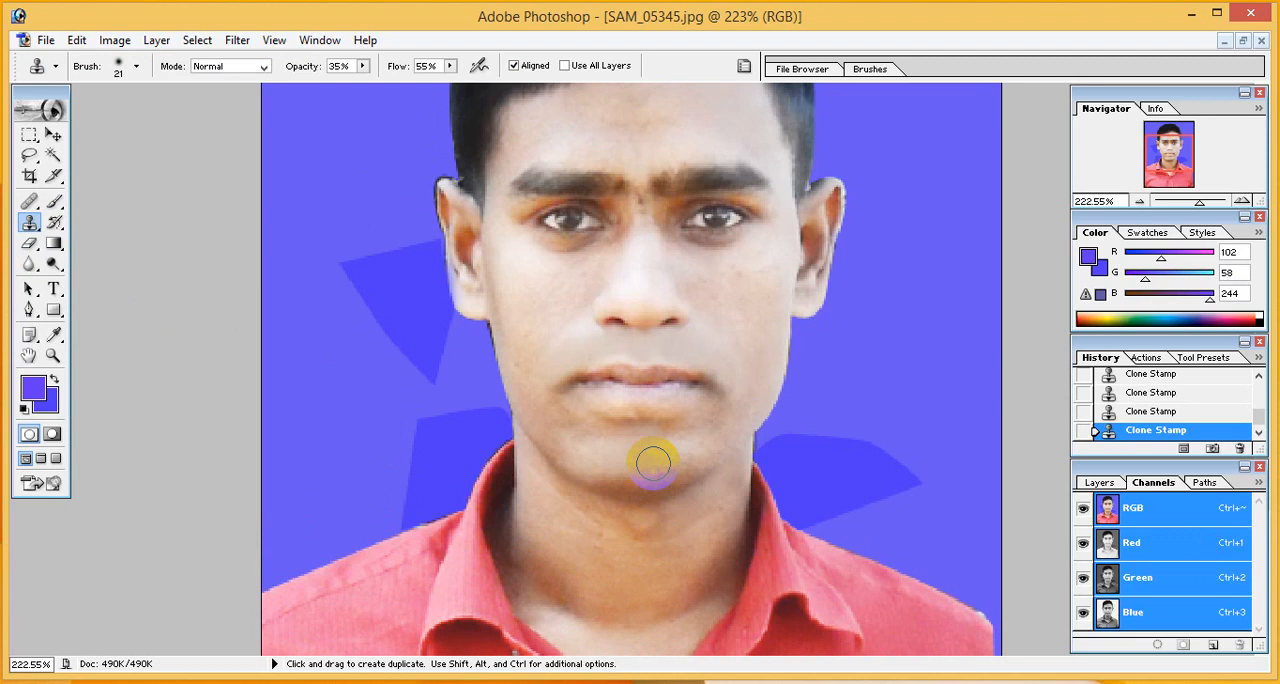
pyautogui.scroll(5, 653, 465)
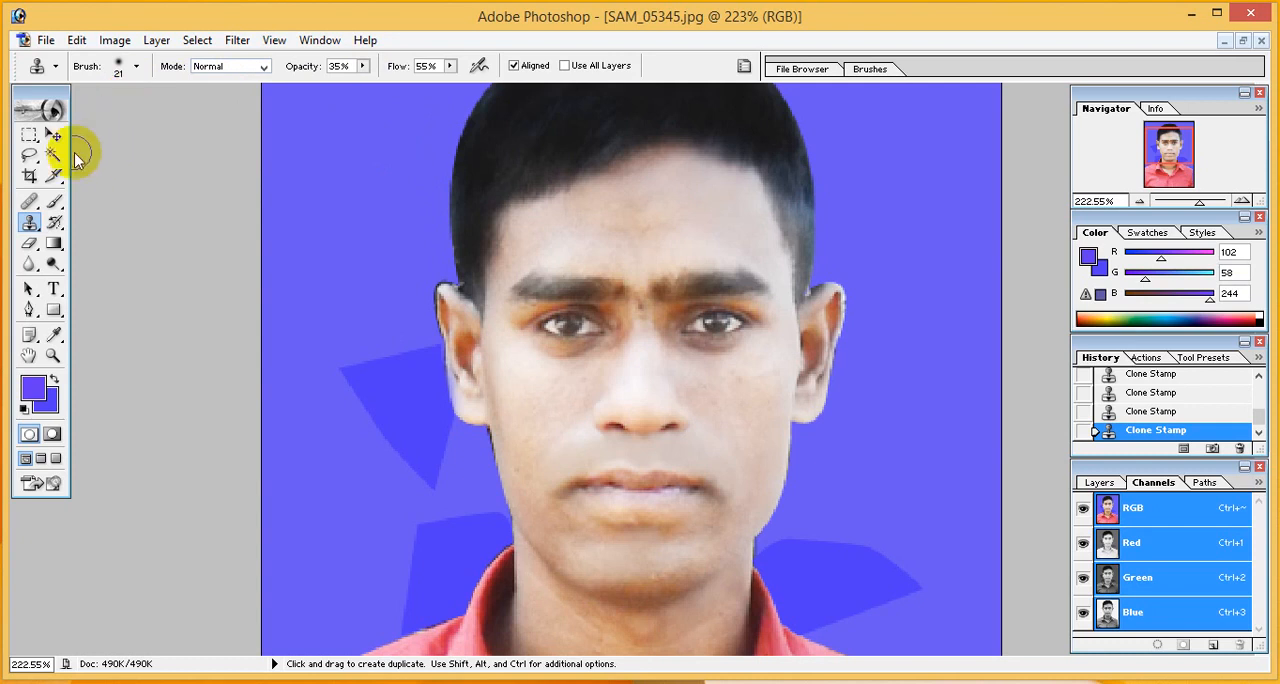
# - Check the width and height set for the Crop tool
pyautogui.click(30, 176)
pyautogui.click(128, 66)
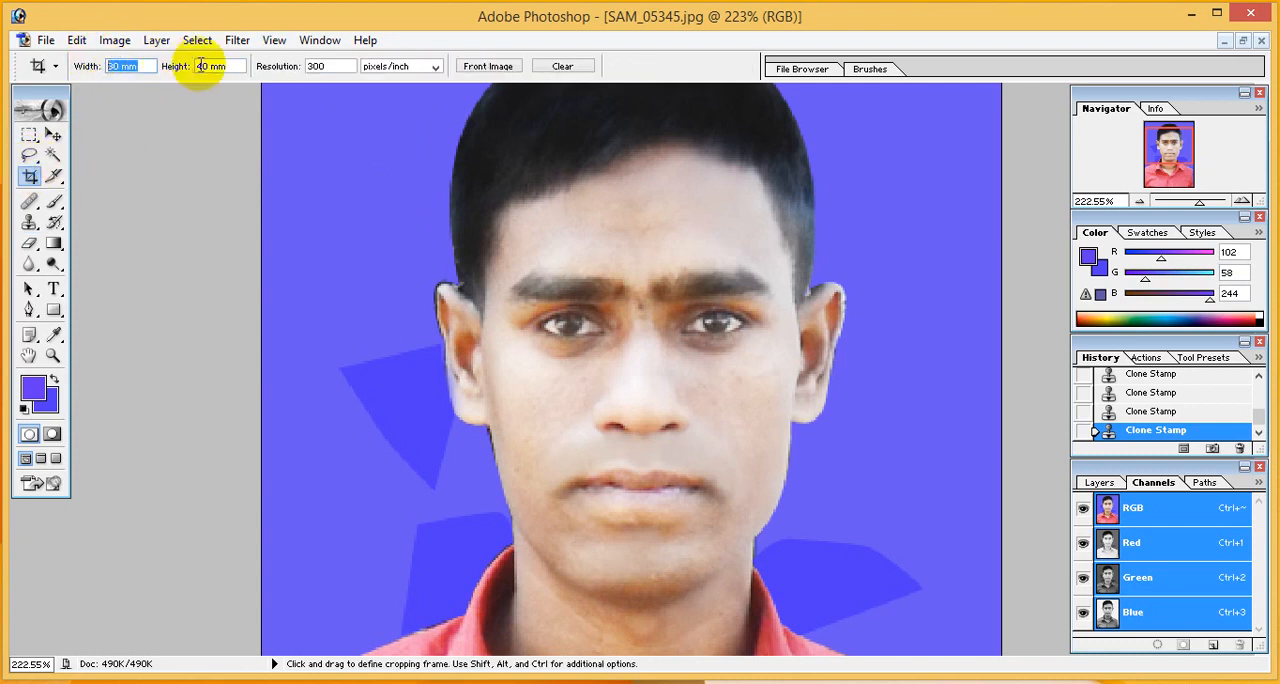
pyautogui.click(238, 66)
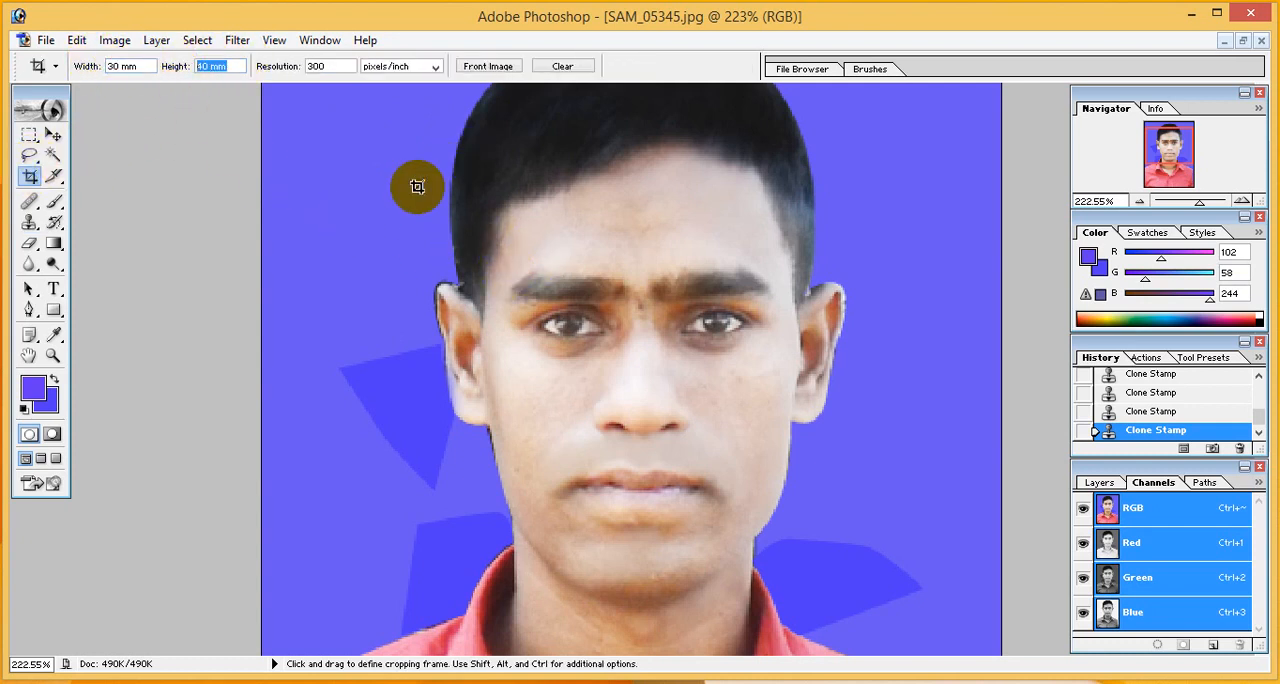
# - Save the portrait to the Desktop as the JPEG file SAM_05345.jpg, at Maximum quality 11 with the Baseline ("Standard") format
pyautogui.click(46, 41)
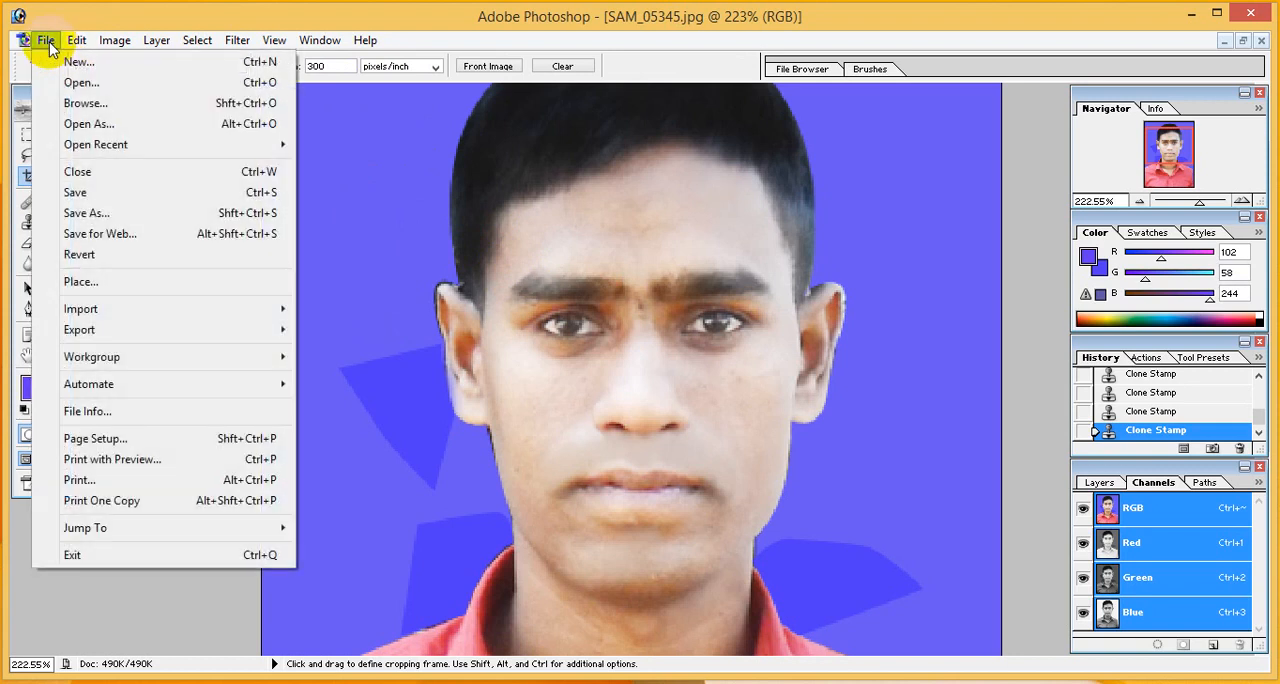
pyautogui.click(96, 220)
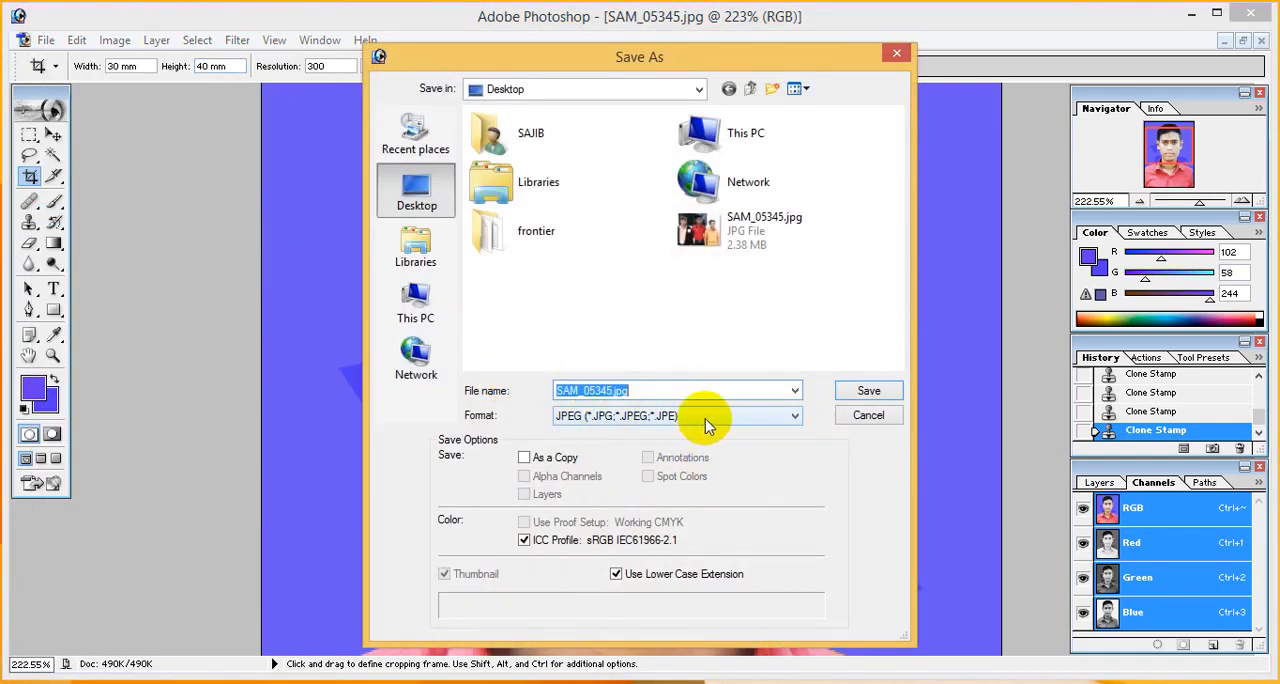
pyautogui.click(788, 418)
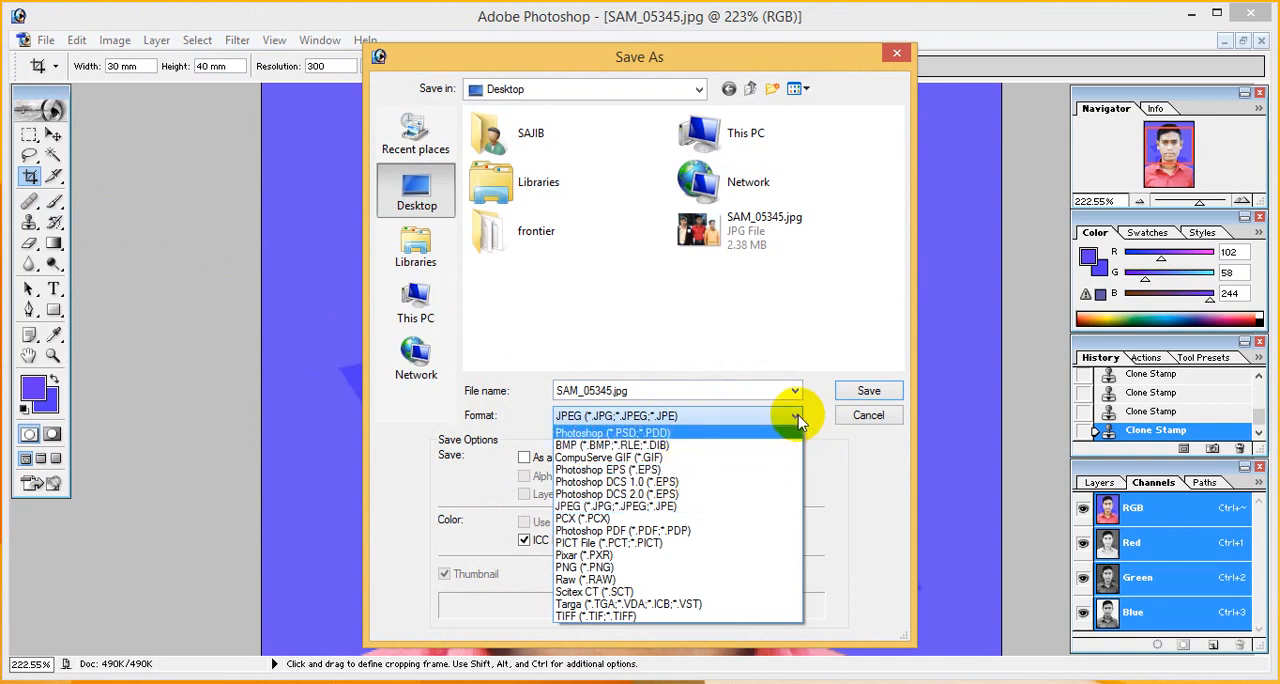
pyautogui.click(603, 511)
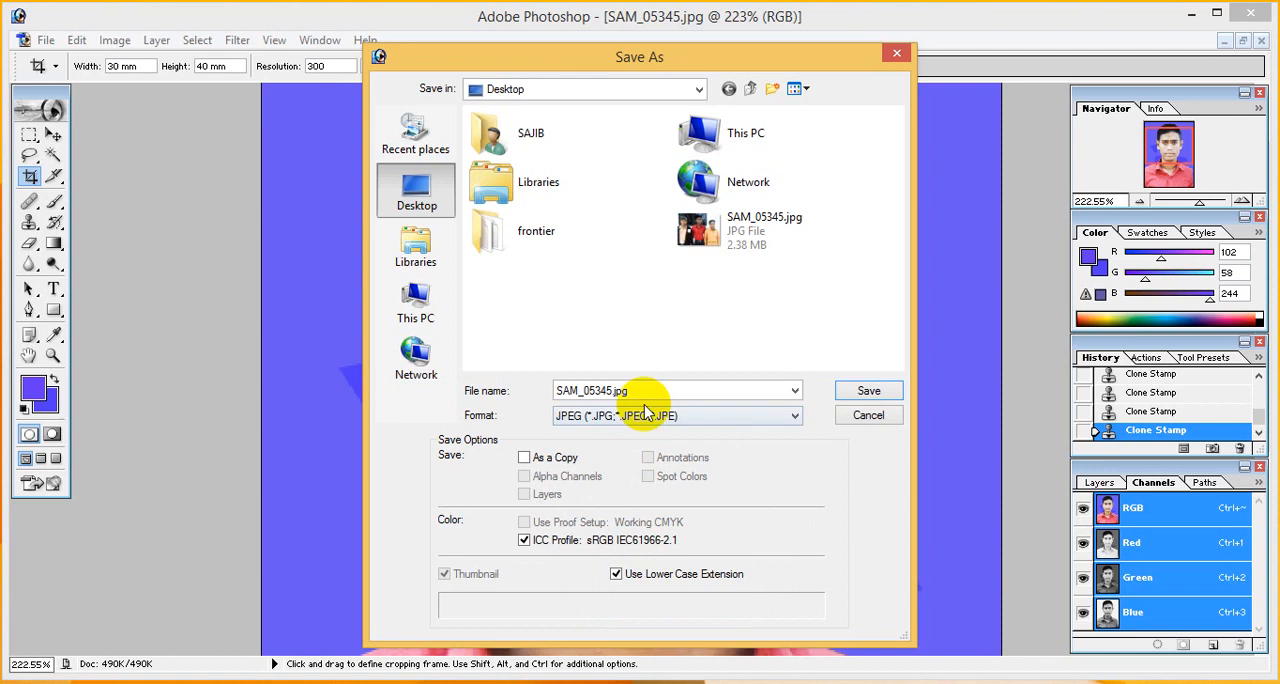
pyautogui.click(869, 392)
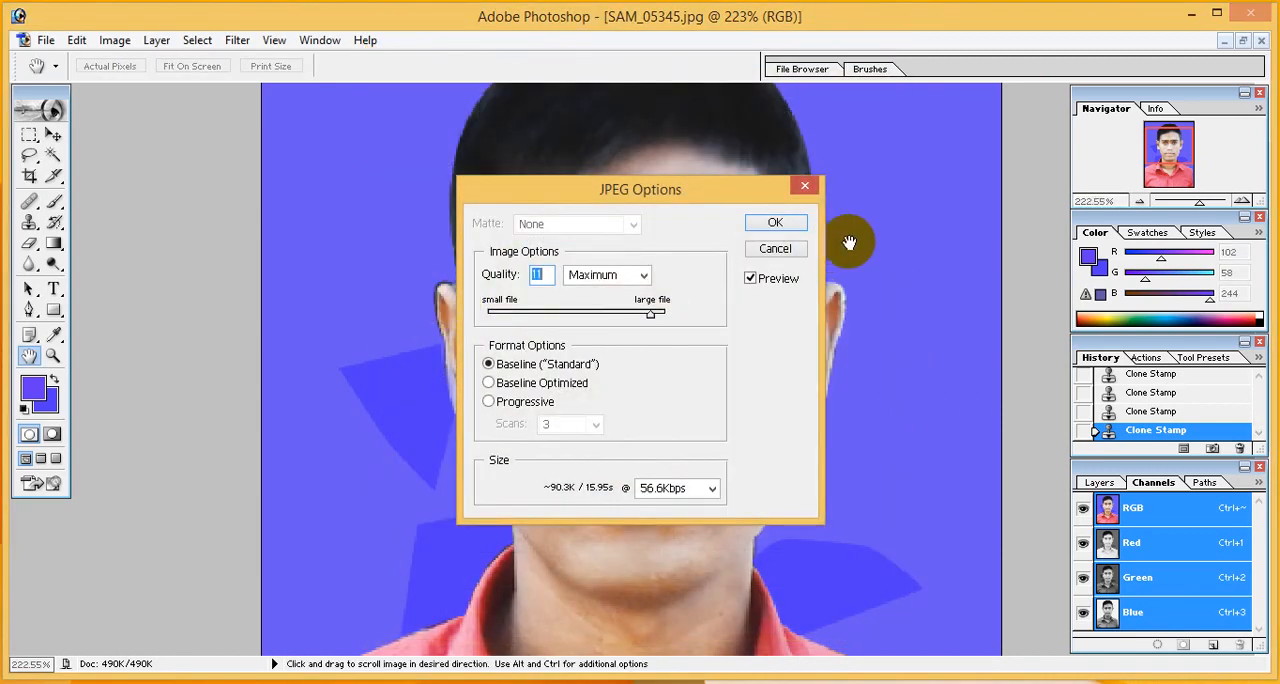
pyautogui.click(790, 226)
pyautogui.press('c')
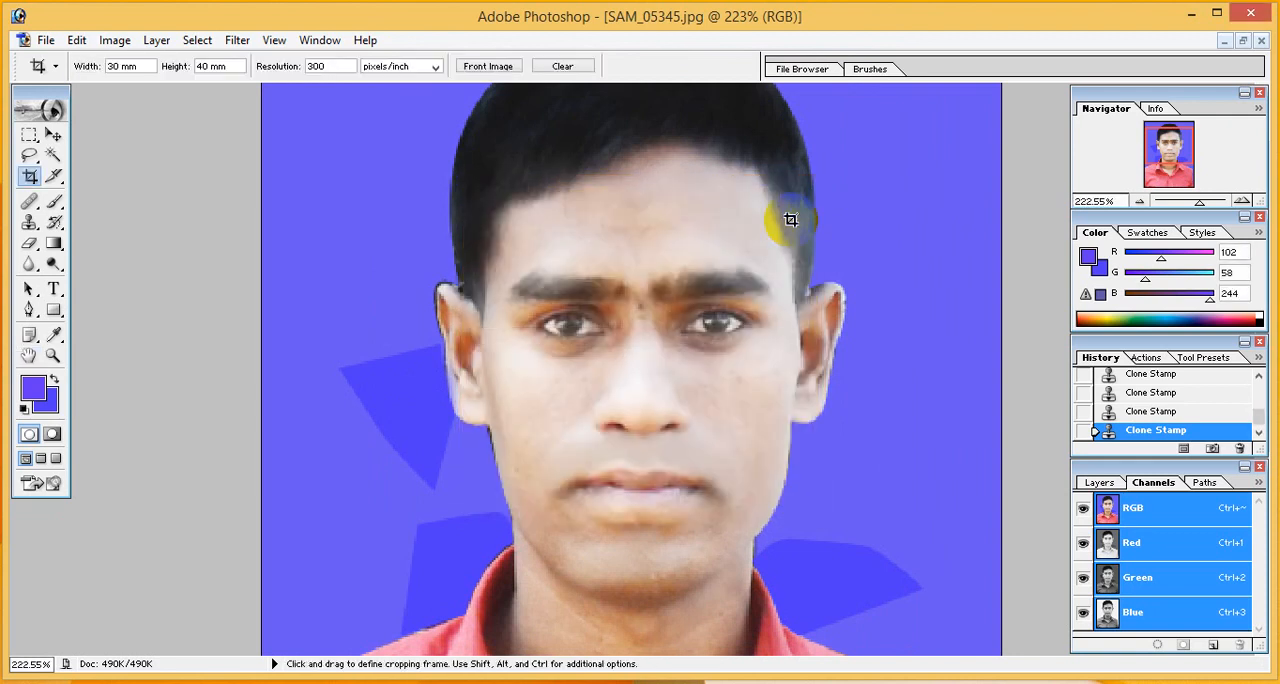